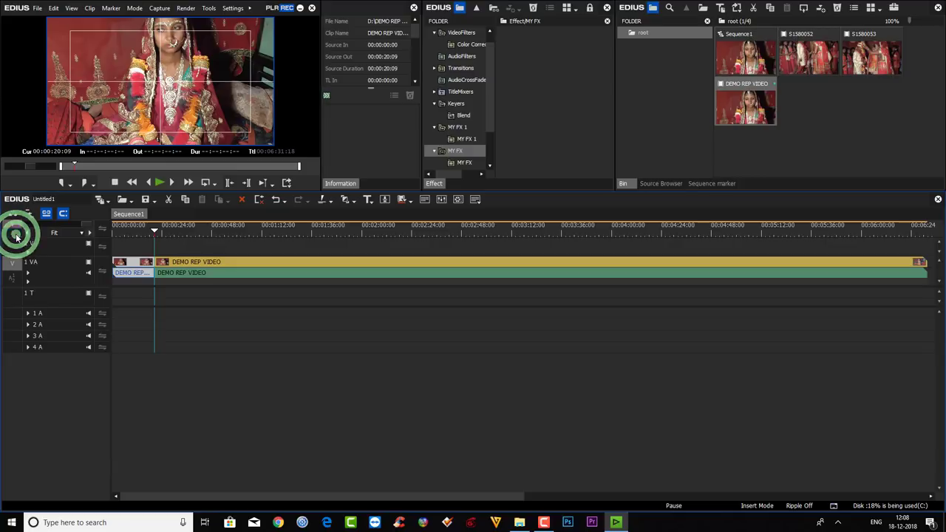
# - Turn off group/link mode and delete only the audio part of the first short DEMO REP VIDEO clip on the 1 VA track
pyautogui.click(46, 215)
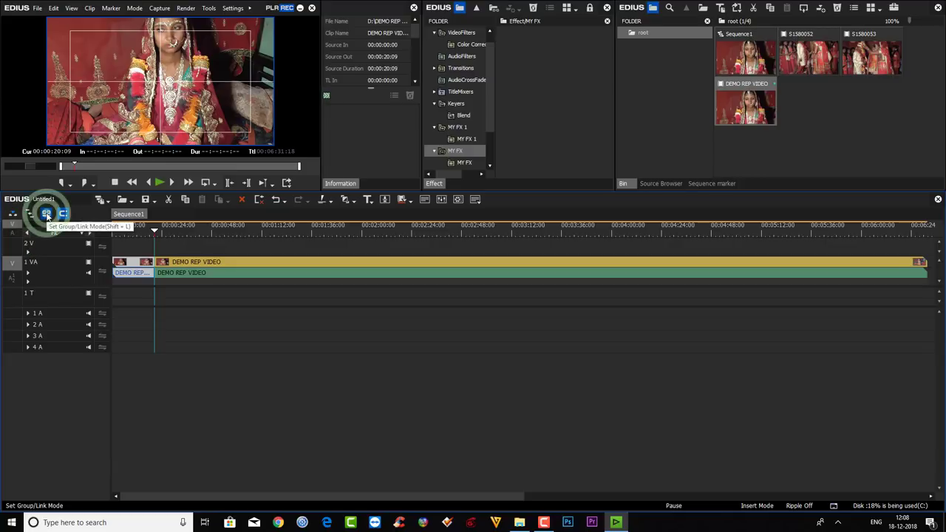
pyautogui.click(130, 274)
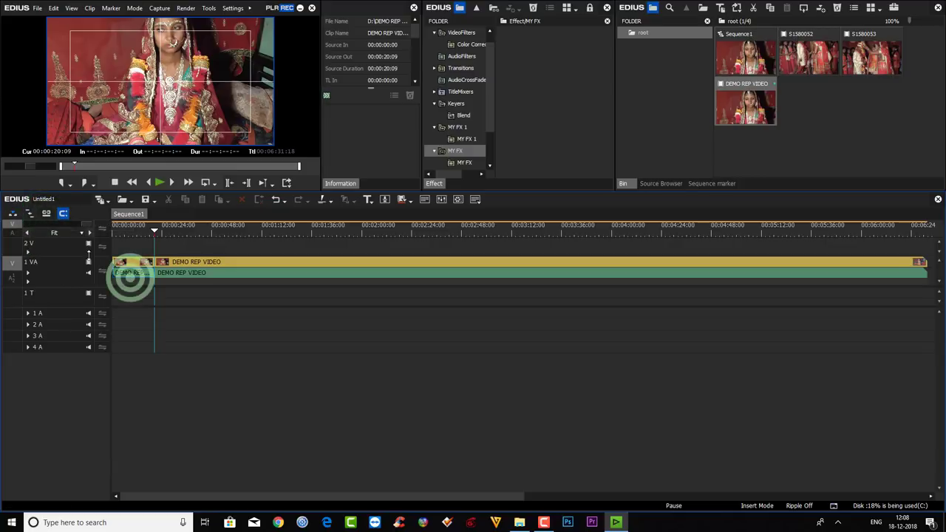
pyautogui.click(131, 228)
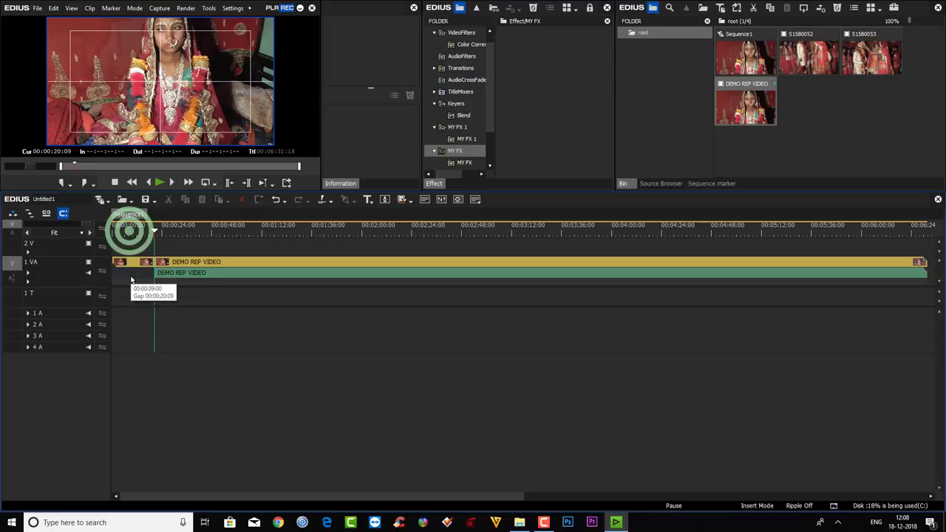
pyautogui.press('Delete')
# - Open the Layouter for the first short clip, shrink its picture to about 33.2 % and move it left to about X -30.2 %
pyautogui.click(131, 259)
pyautogui.click(133, 263)
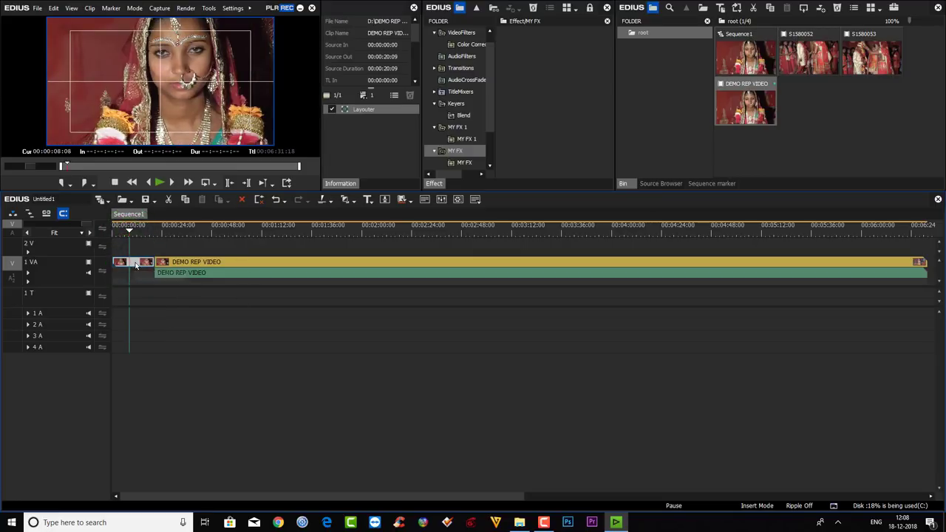
pyautogui.press('F7')
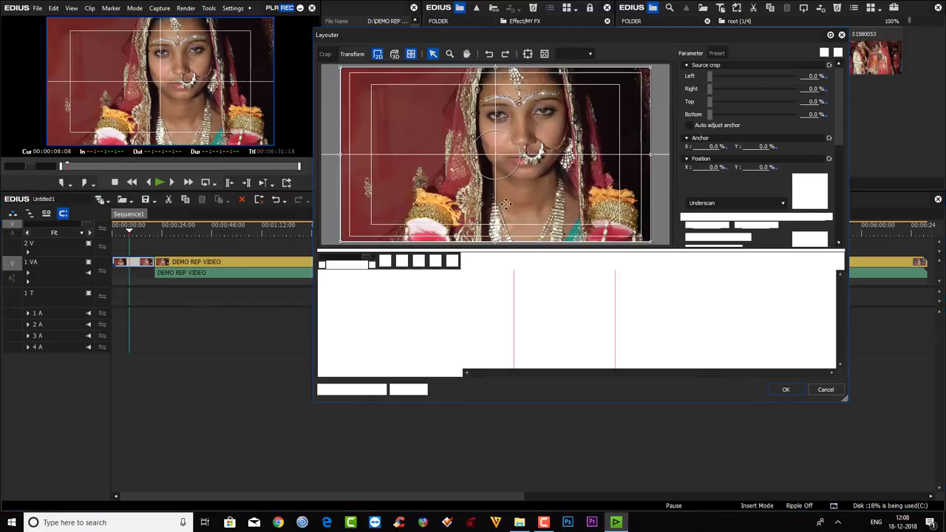
pyautogui.moveTo(640, 76); pyautogui.dragTo(429, 130)
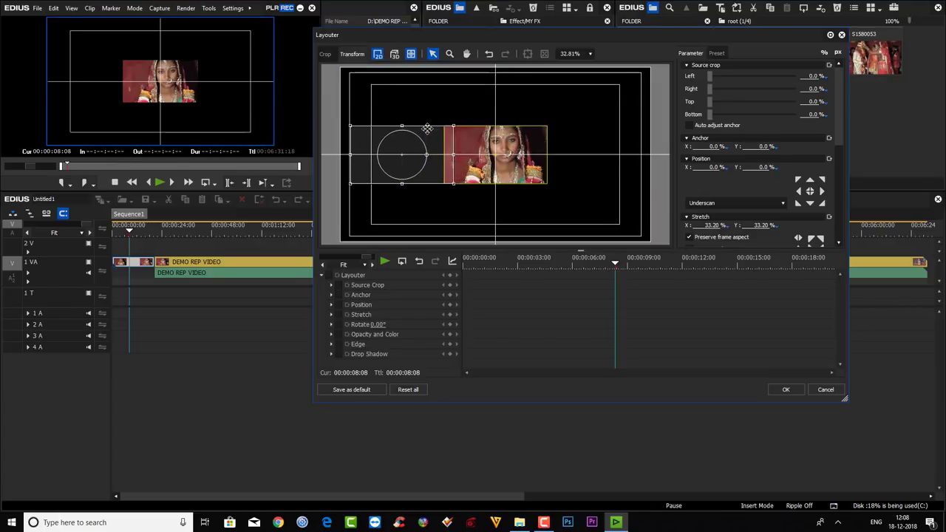
pyautogui.moveTo(428, 129); pyautogui.dragTo(428, 129)
# - Give the picture a 10 px colour edge with round corners and apply the layout
pyautogui.moveTo(839, 111); pyautogui.dragTo(839, 170)
pyautogui.click(700, 159)
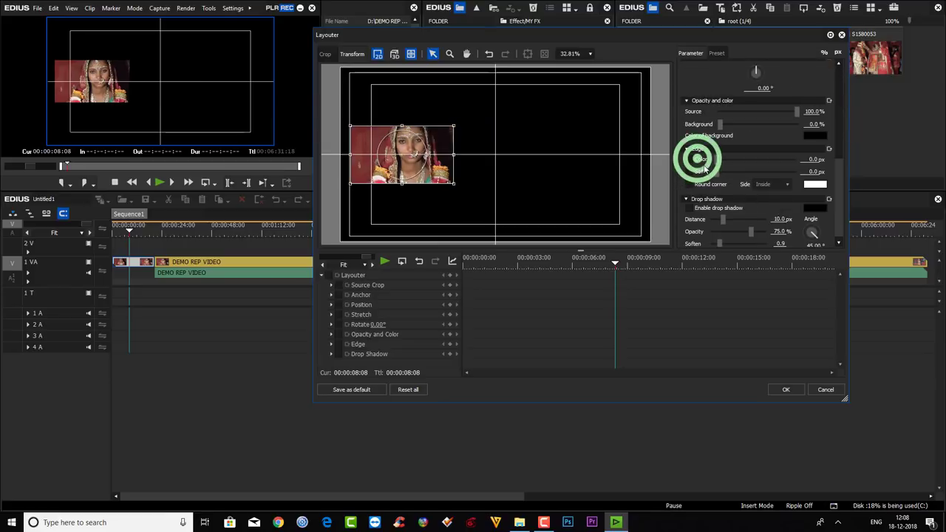
pyautogui.click(807, 159)
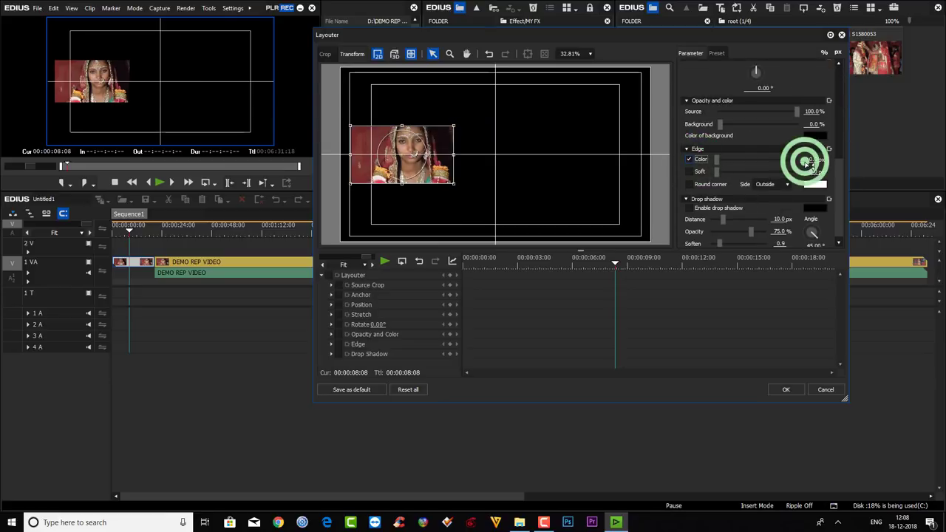
pyautogui.write('10')
pyautogui.press('Return')
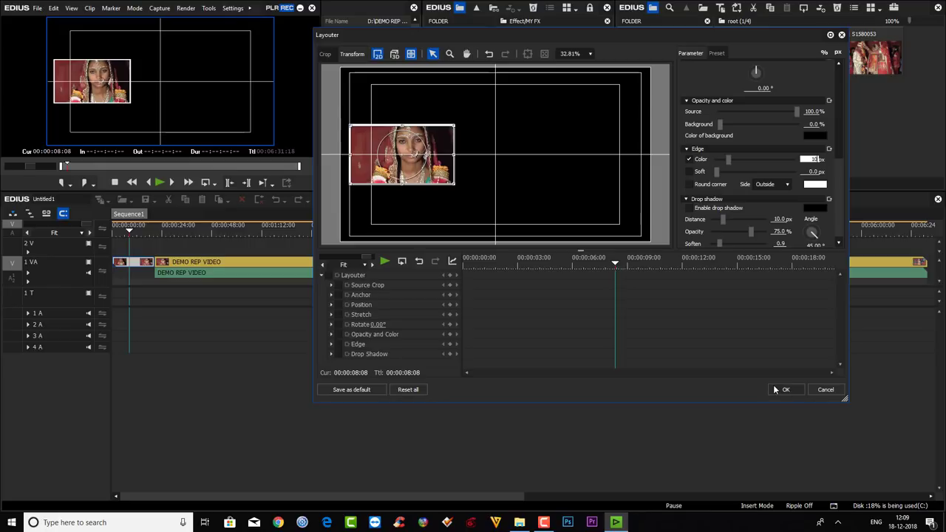
pyautogui.click(693, 185)
pyautogui.click(785, 390)
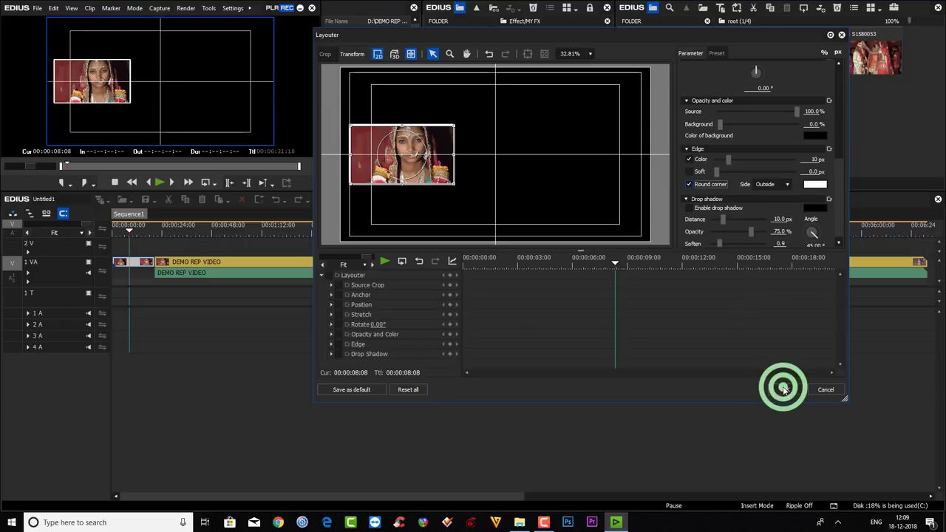
# - Reopen the clip's Layouter and move the picture outside the frame's left edge, to about X -69.1 %, Y -18.9 %
pyautogui.click(118, 82)
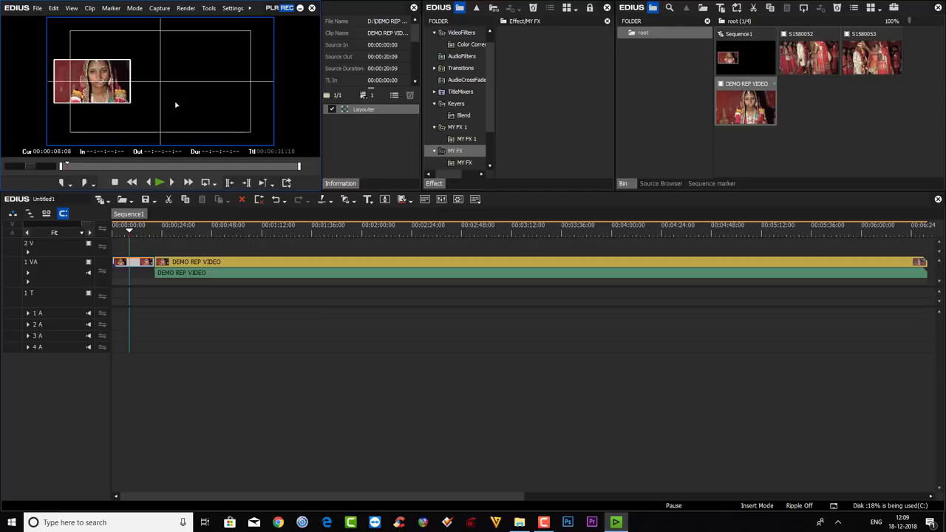
pyautogui.click(144, 260)
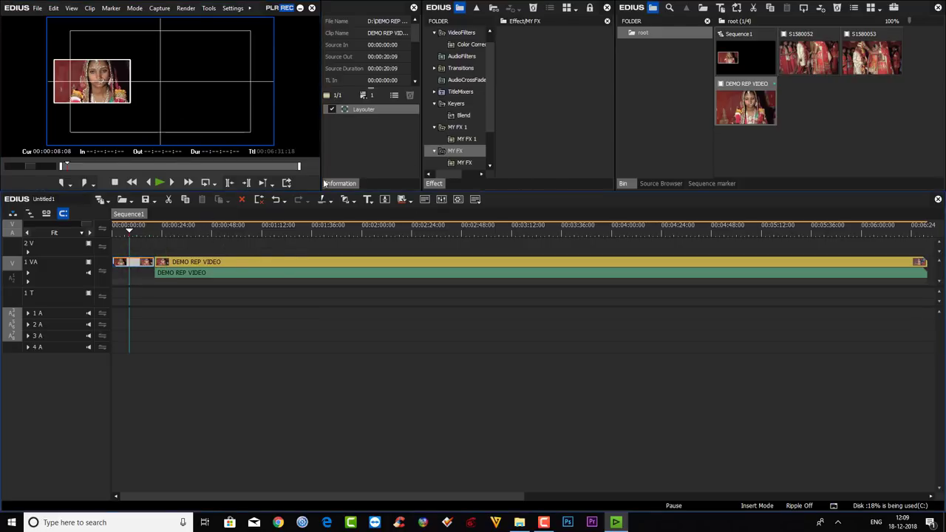
pyautogui.click(137, 260)
pyautogui.click(375, 109)
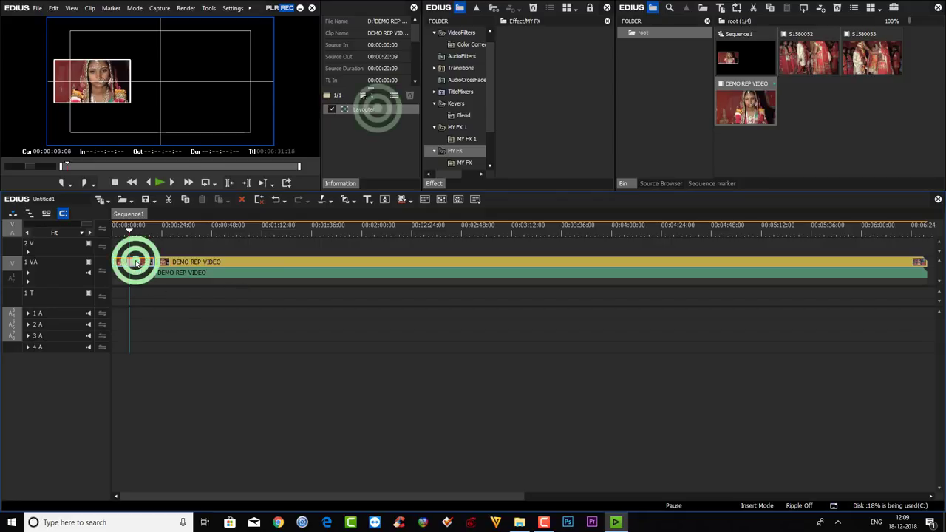
pyautogui.doubleClick(375, 109)
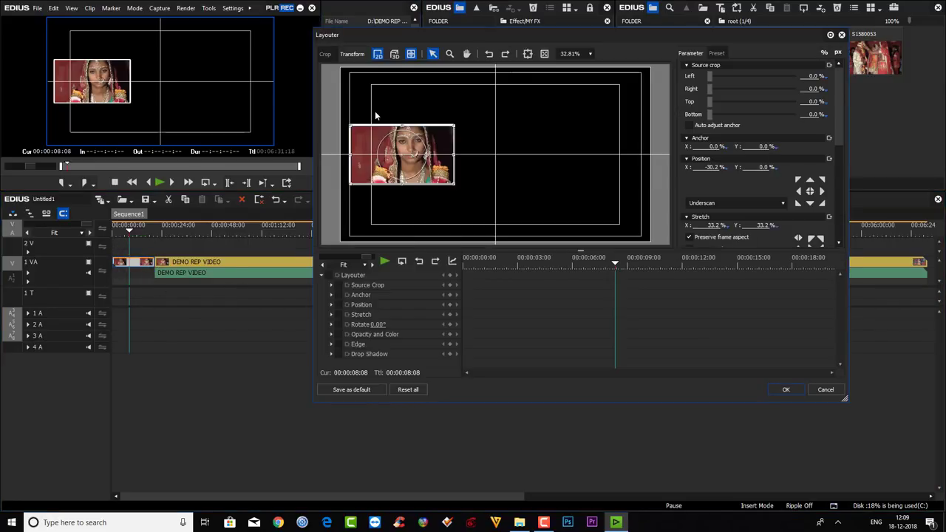
pyautogui.click(416, 159)
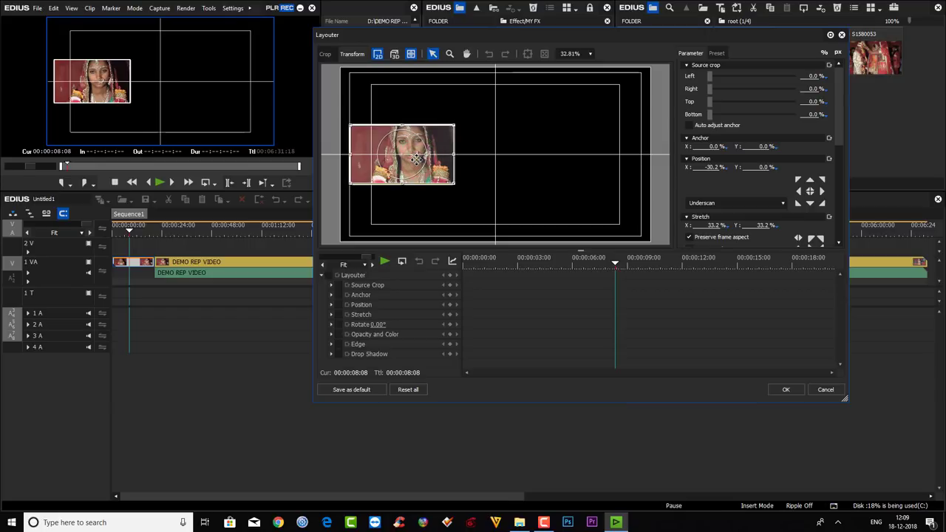
pyautogui.moveTo(417, 159); pyautogui.dragTo(295, 141)
pyautogui.click(327, 170)
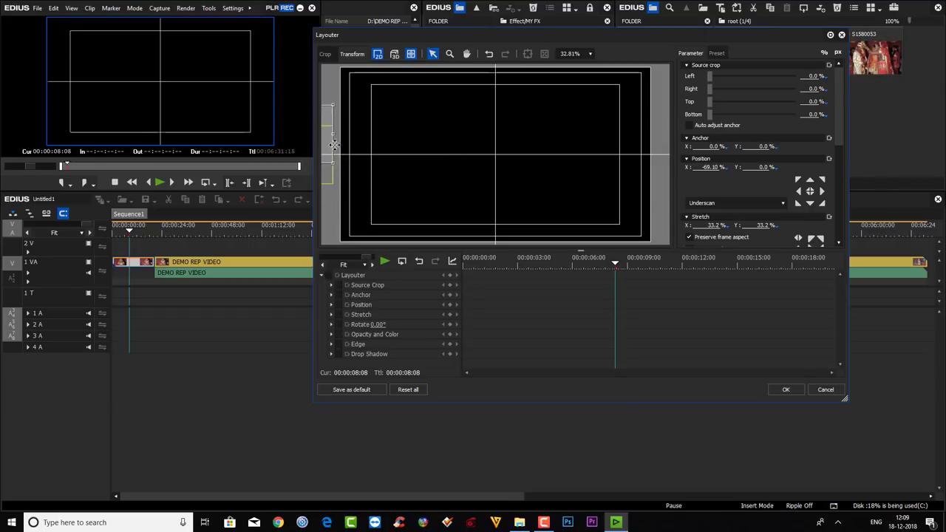
# - Enable keyframing for all Layouter parameters and add keyframes at 00:00:00:00
pyautogui.moveTo(612, 262); pyautogui.dragTo(441, 245)
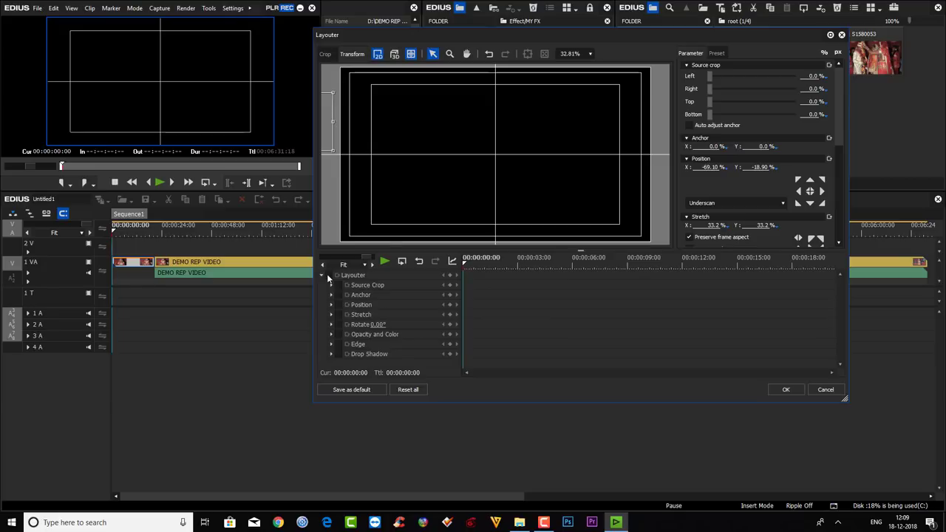
pyautogui.click(327, 274)
pyautogui.click(450, 274)
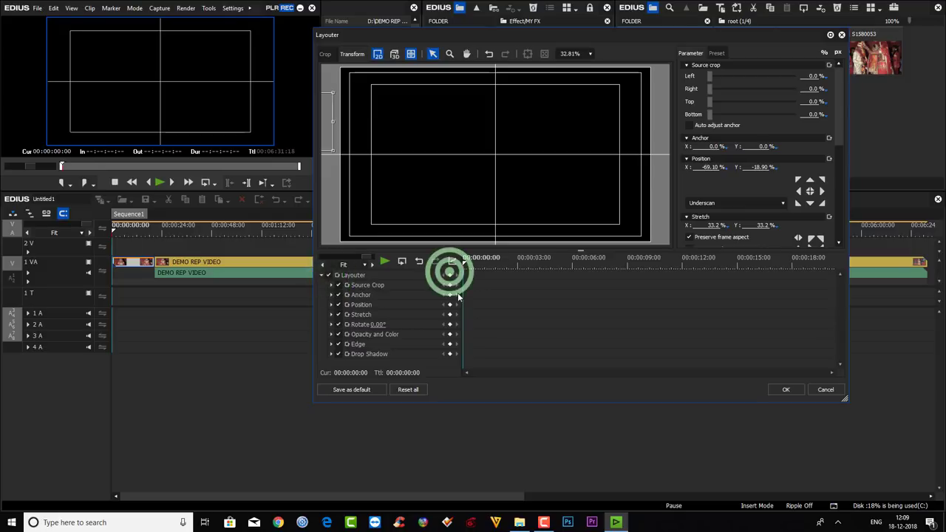
pyautogui.click(450, 274)
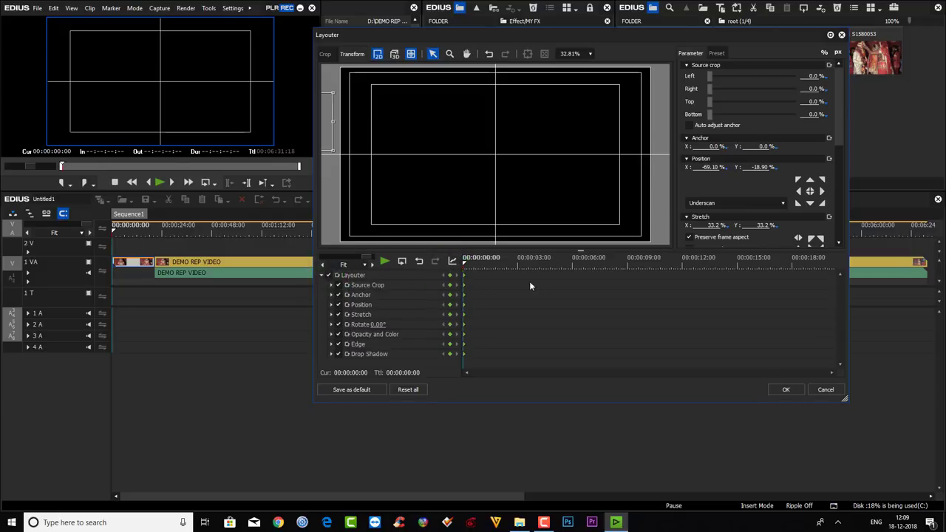
# - At 00:00:06:00, move the picture into the frame's upper half with its right edge on the vertical centre line, and apply the layout
pyautogui.click(573, 264)
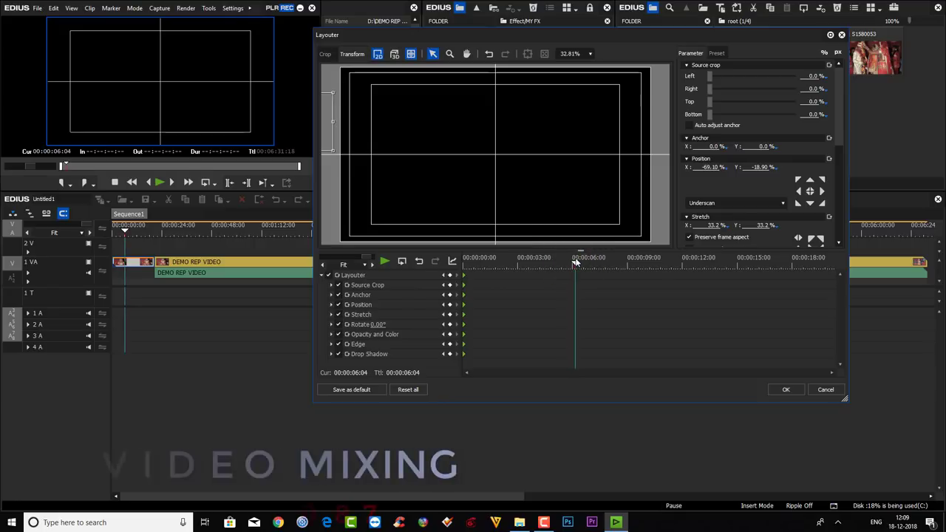
pyautogui.press('Right')
pyautogui.click(328, 137)
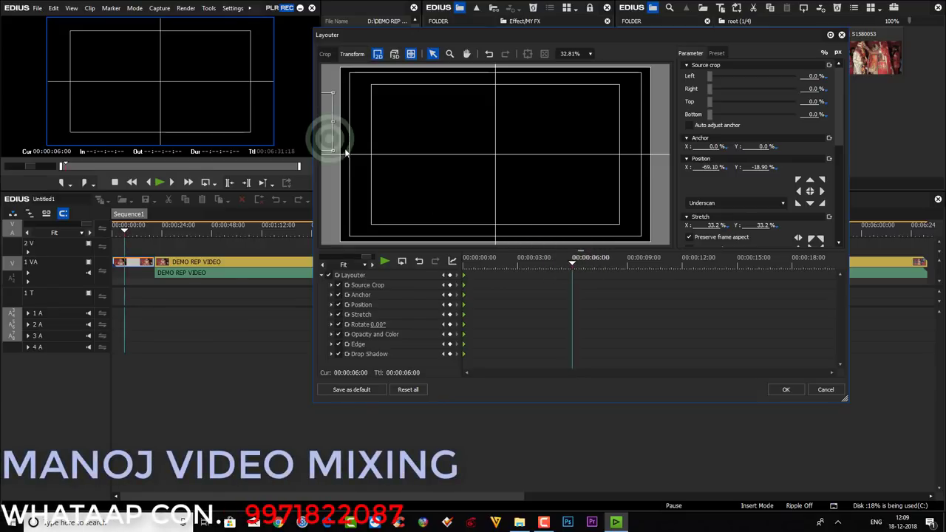
pyautogui.moveTo(330, 137); pyautogui.dragTo(492, 144)
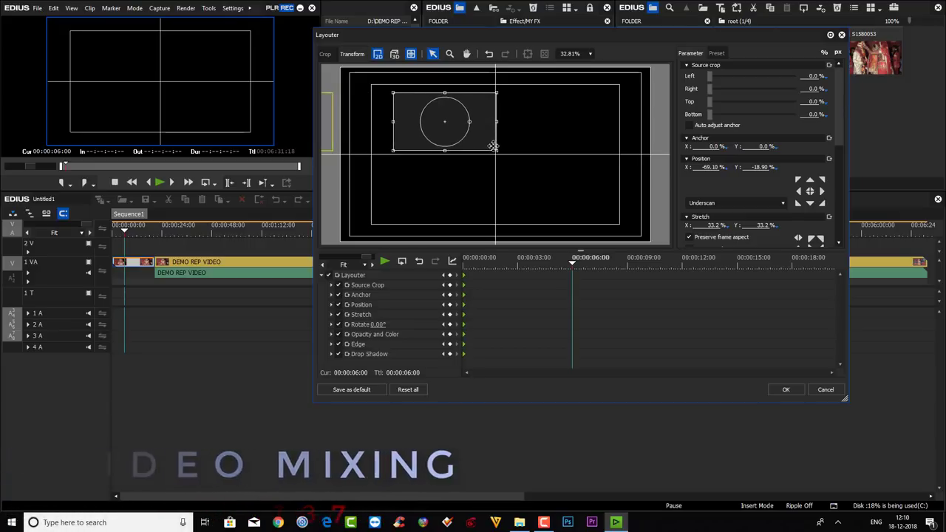
pyautogui.click(786, 390)
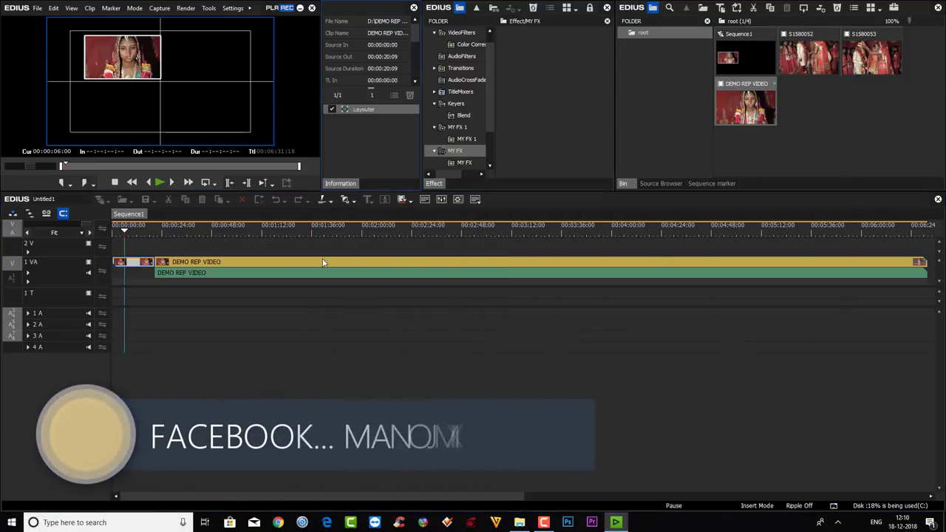
# - Play the sequence from the start to check the picture's slide-in movement
pyautogui.click(123, 233)
pyautogui.moveTo(124, 232); pyautogui.dragTo(55, 235)
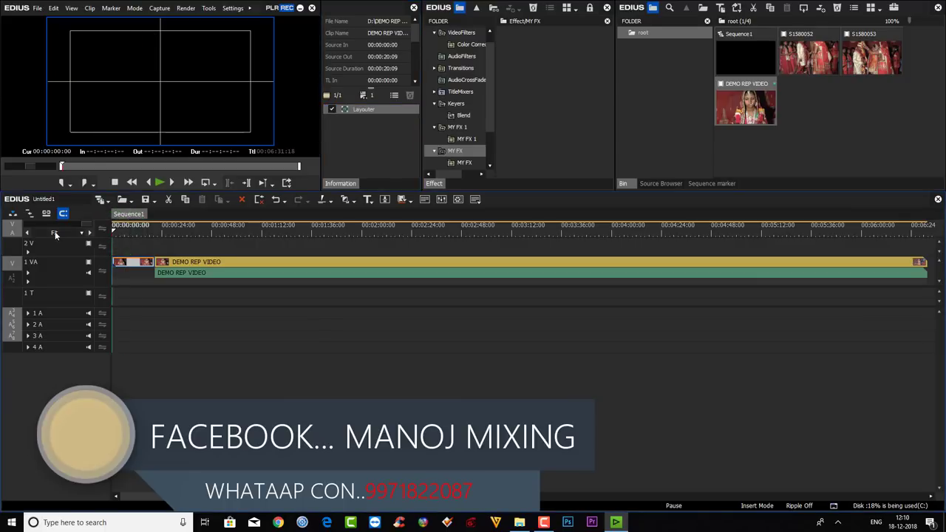
pyautogui.press('space')
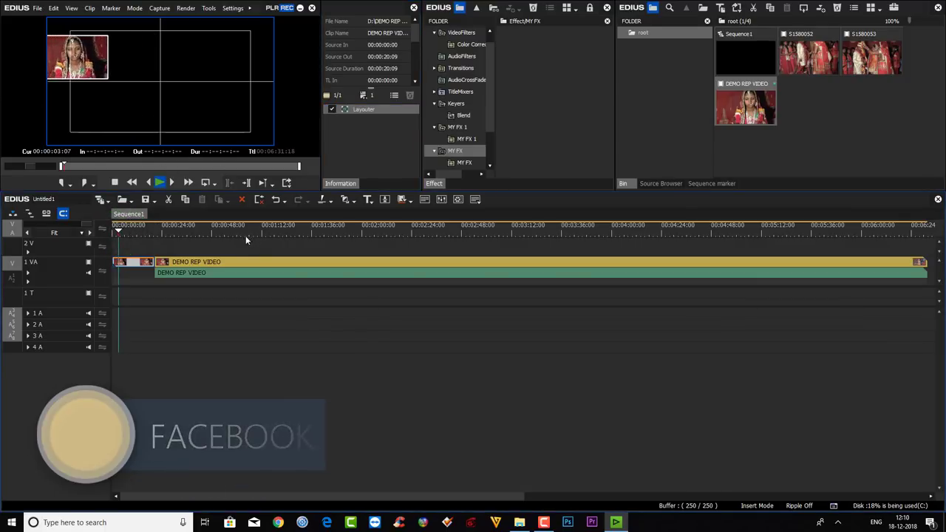
# - Apply the Mask MIRAR effect from MY FX to the first clip and widen its mask to the frame's vertical centre line
pyautogui.click(465, 116)
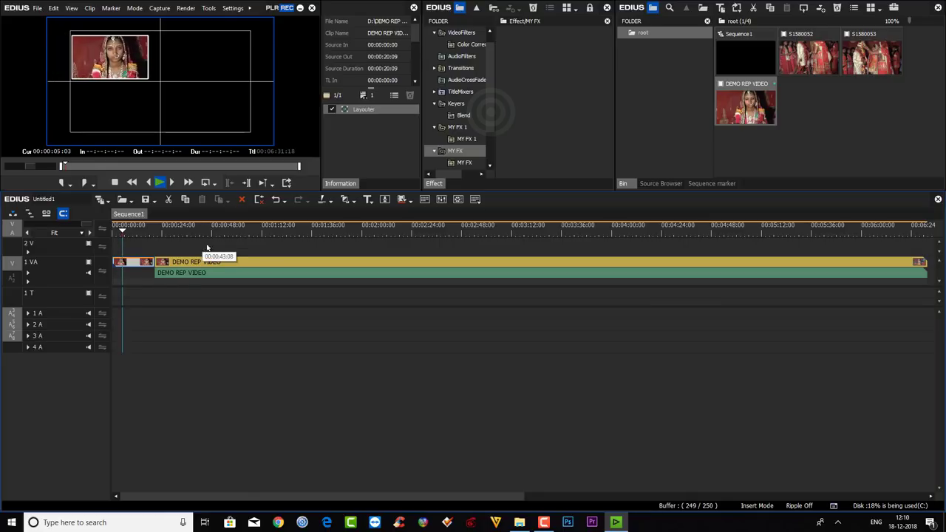
pyautogui.scroll(-1, 461, 141)
pyautogui.click(461, 139)
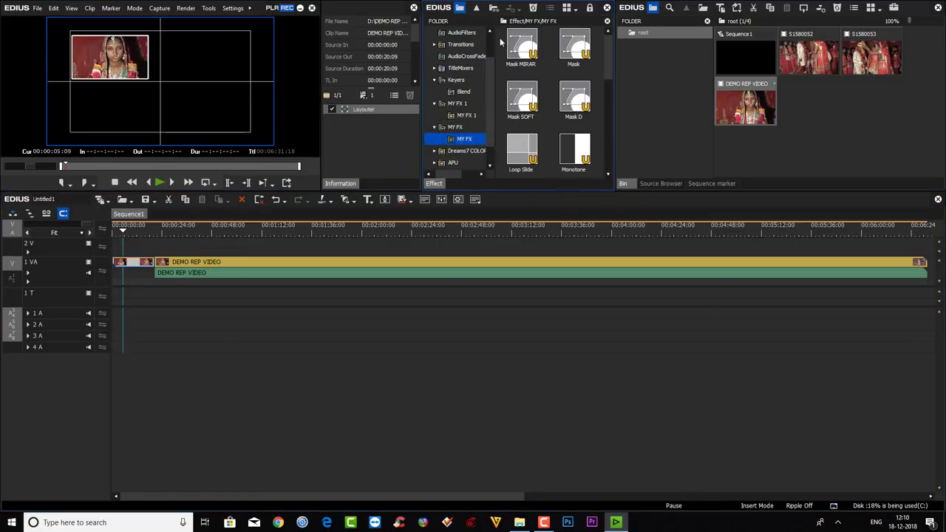
pyautogui.moveTo(521, 50); pyautogui.dragTo(371, 145)
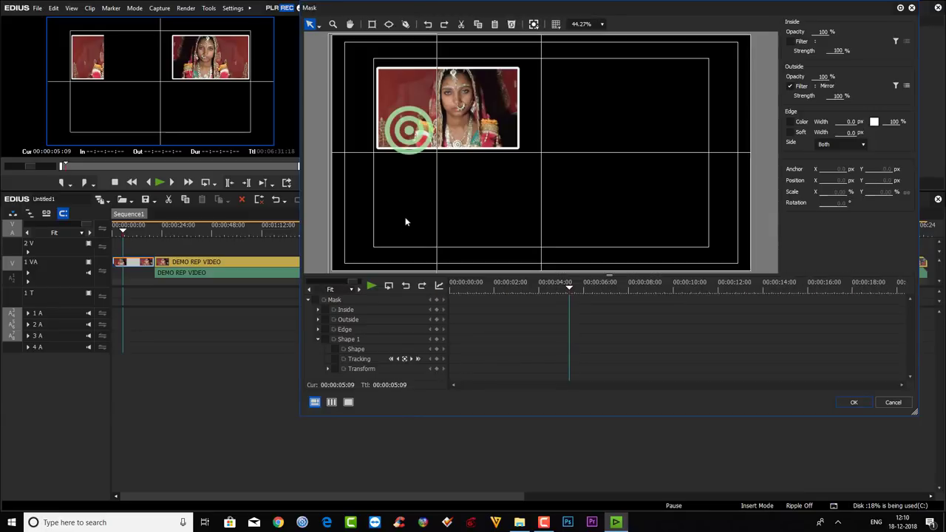
pyautogui.click(436, 181)
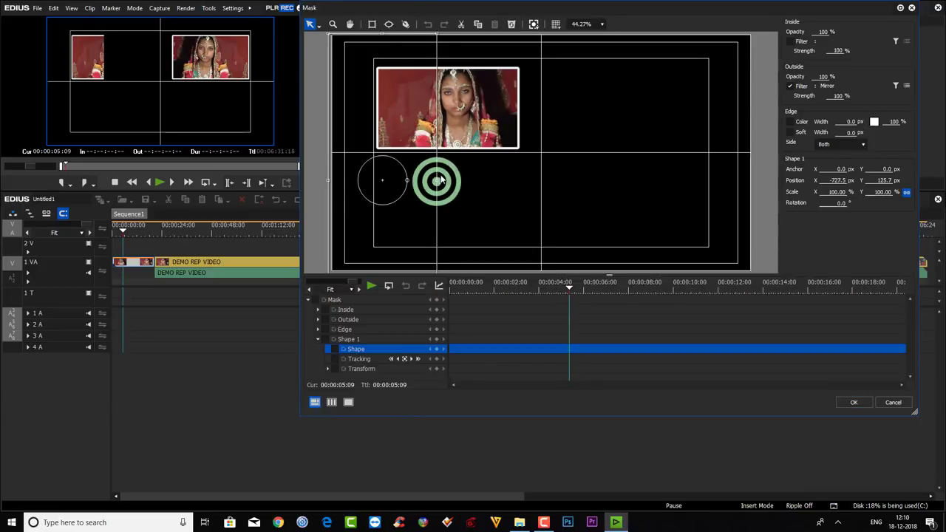
pyautogui.moveTo(464, 189); pyautogui.dragTo(542, 200)
pyautogui.click(843, 403)
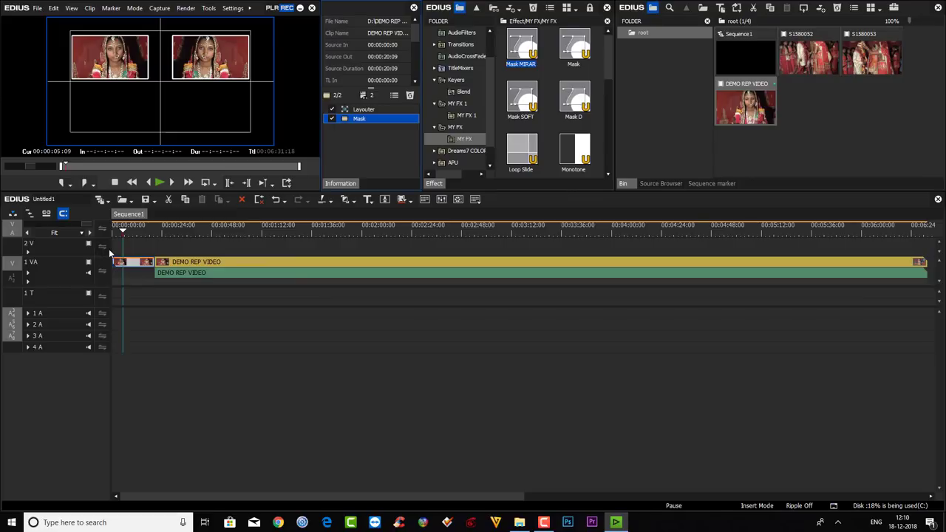
# - Play the sequence from the start to check the mirrored movement, and delete the Mask effect from the first clip
pyautogui.click(116, 231)
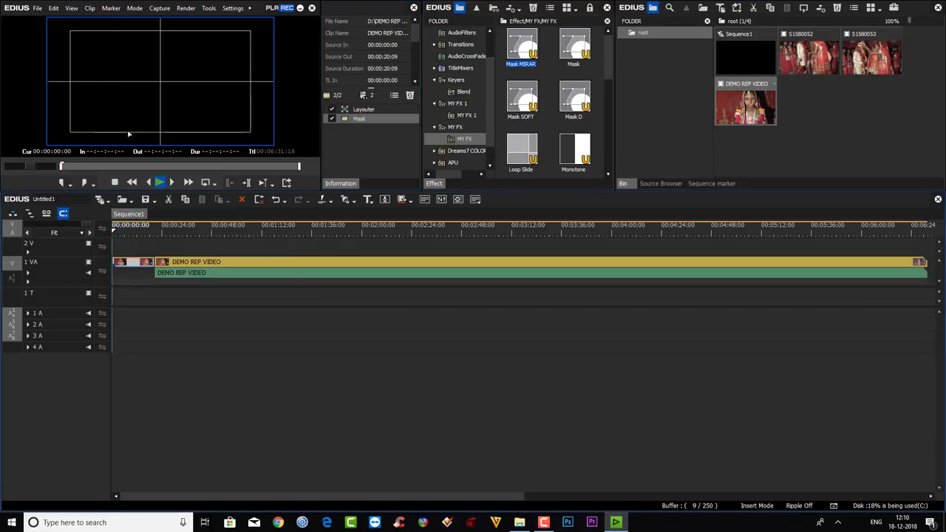
pyautogui.press('space')
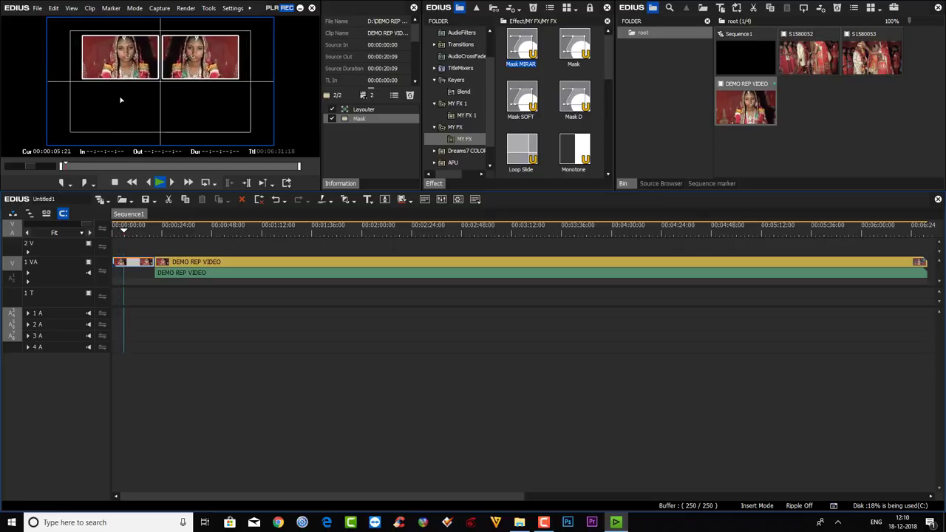
pyautogui.click(136, 263)
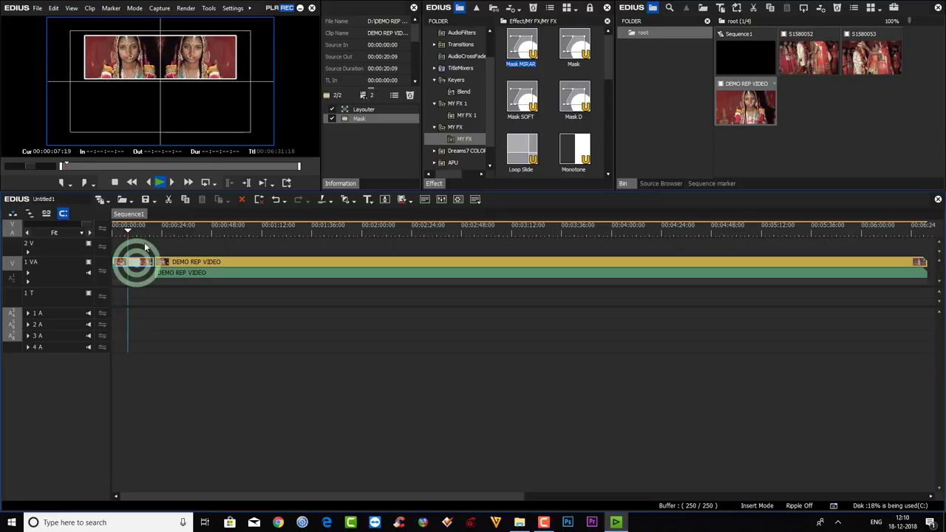
pyautogui.click(411, 95)
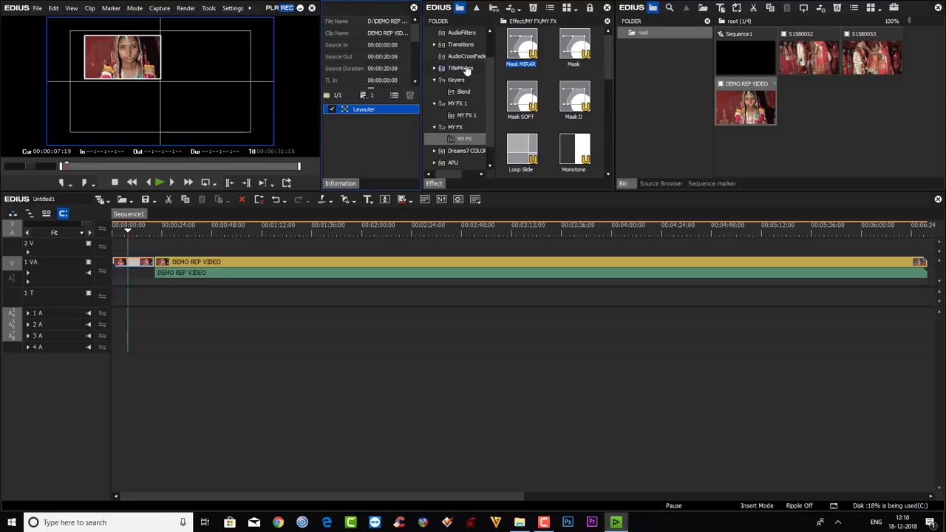
# - Apply the Mask filter from VideoFilters to the first clip
pyautogui.moveTo(488, 66); pyautogui.dragTo(488, 34)
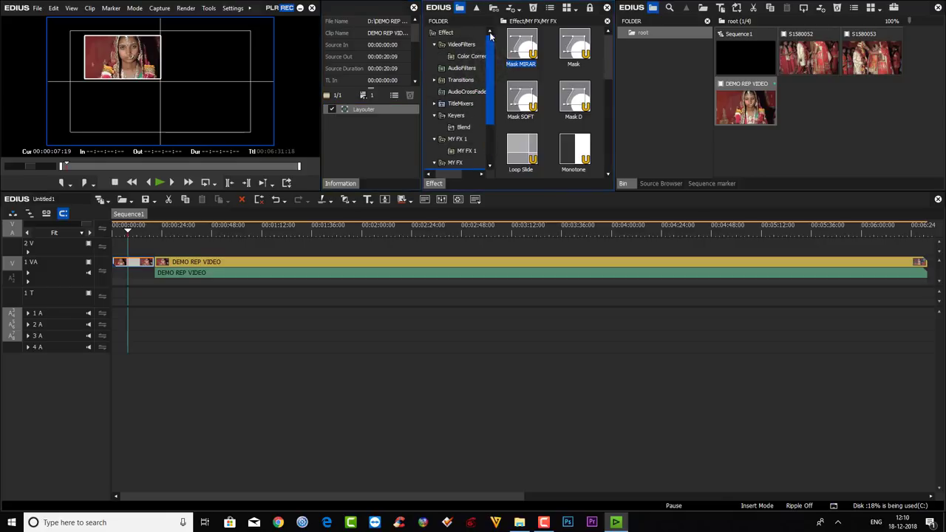
pyautogui.click(466, 44)
pyautogui.scroll(-3, 566, 148)
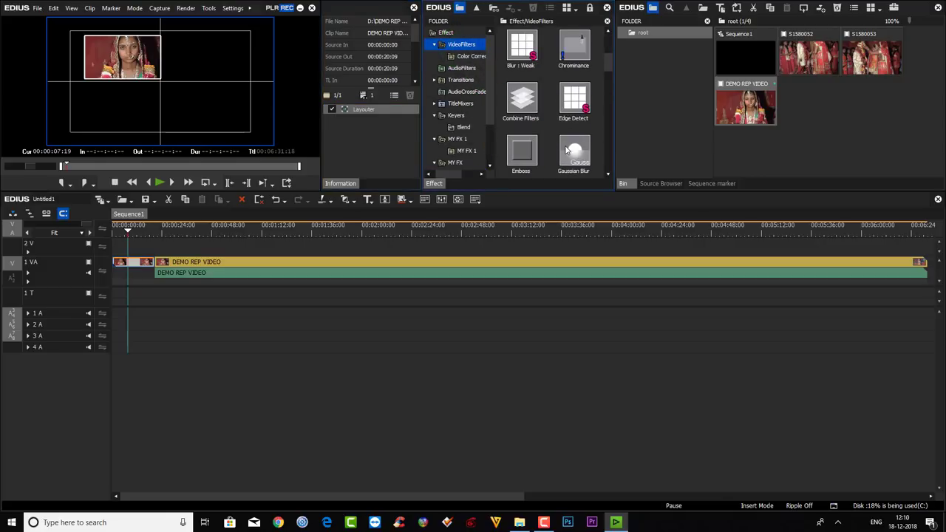
pyautogui.scroll(-2, 566, 146)
pyautogui.moveTo(573, 97); pyautogui.dragTo(374, 118)
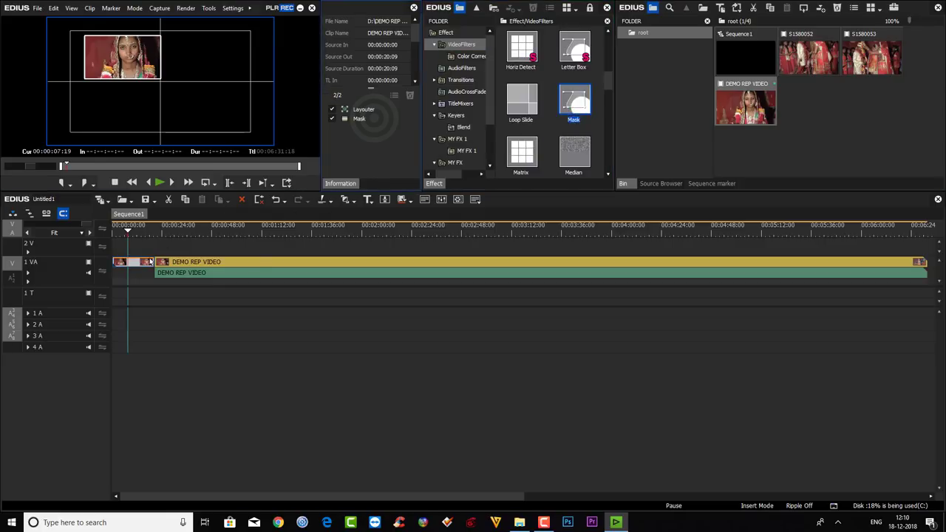
# - In the Mask settings, draw a rectangular mask over the frame's left half, ending at the vertical centre line
pyautogui.doubleClick(373, 118)
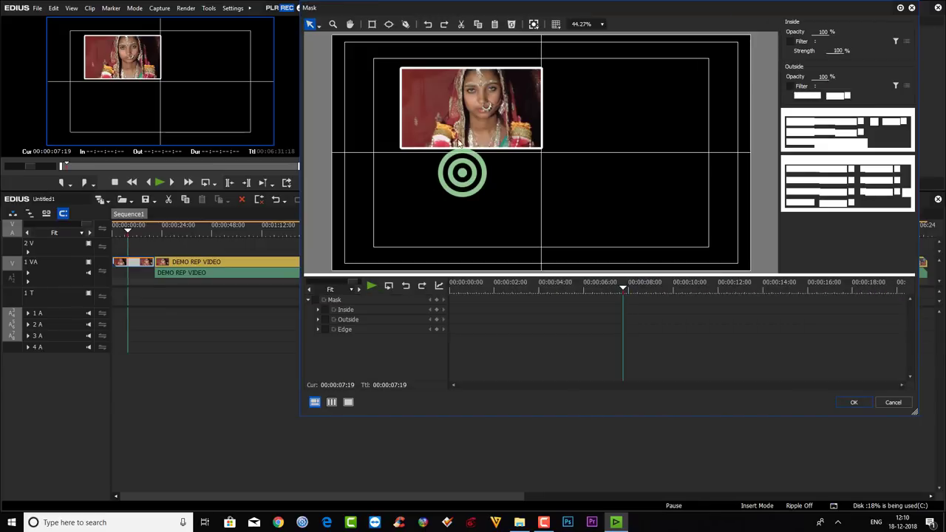
pyautogui.click(373, 25)
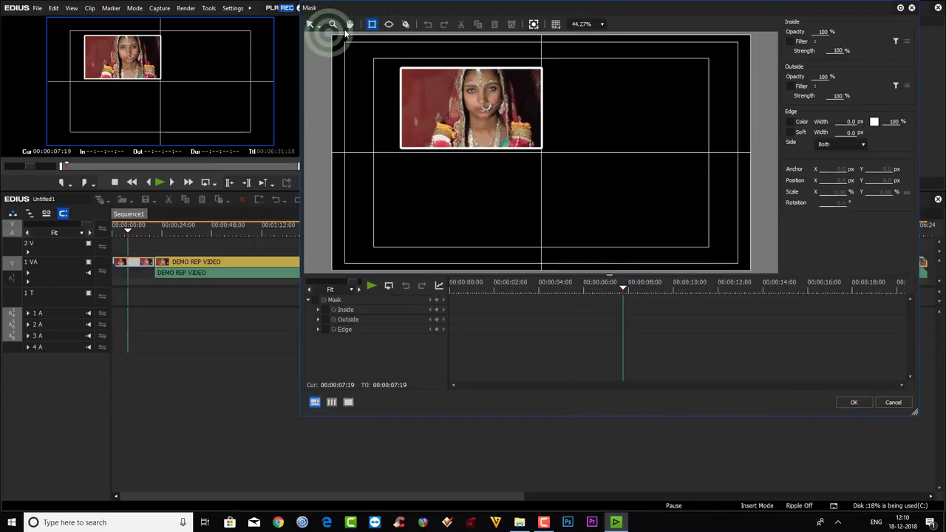
pyautogui.moveTo(330, 35)
pyautogui.mouseDown()
pyautogui.moveTo(510, 259)
pyautogui.moveTo(543, 278)
pyautogui.mouseUp()
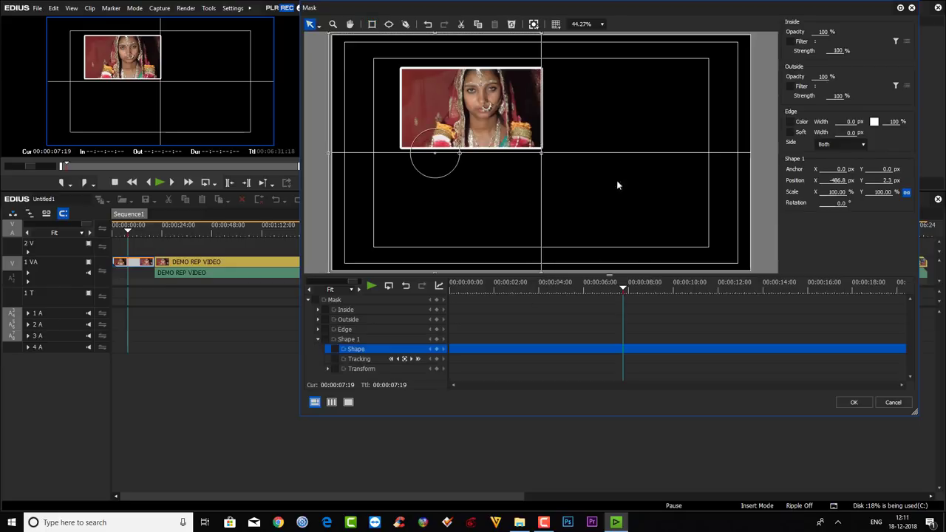
# - Enable the mask's outside filter and set it to Mirror from VideoFilters
pyautogui.click(797, 86)
pyautogui.click(896, 86)
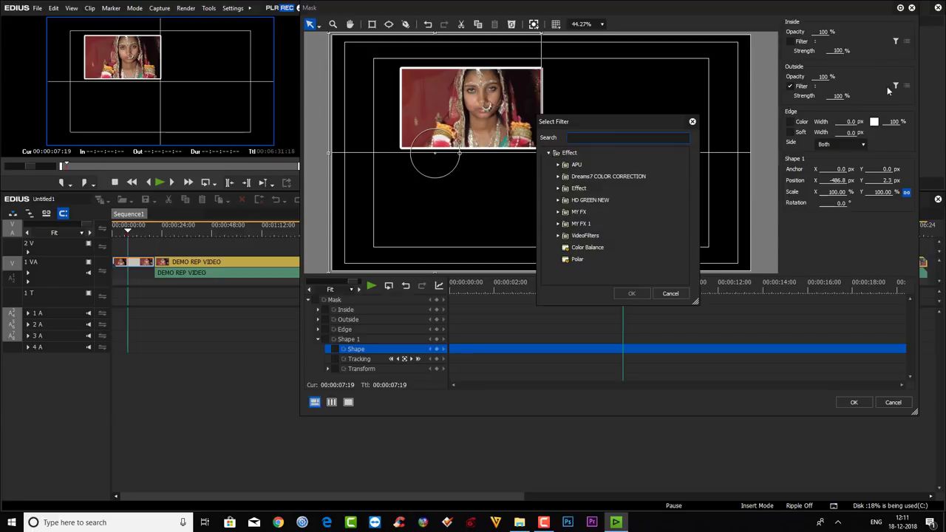
pyautogui.click(692, 122)
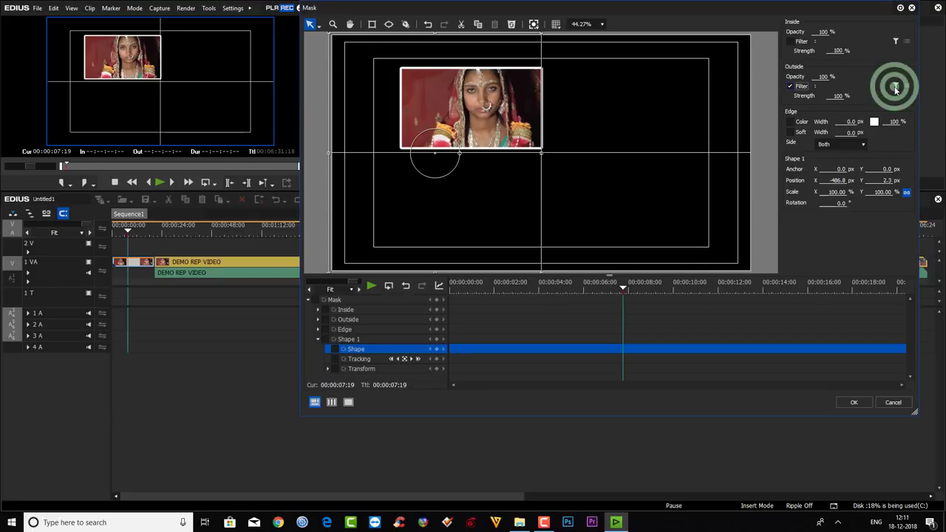
pyautogui.click(896, 85)
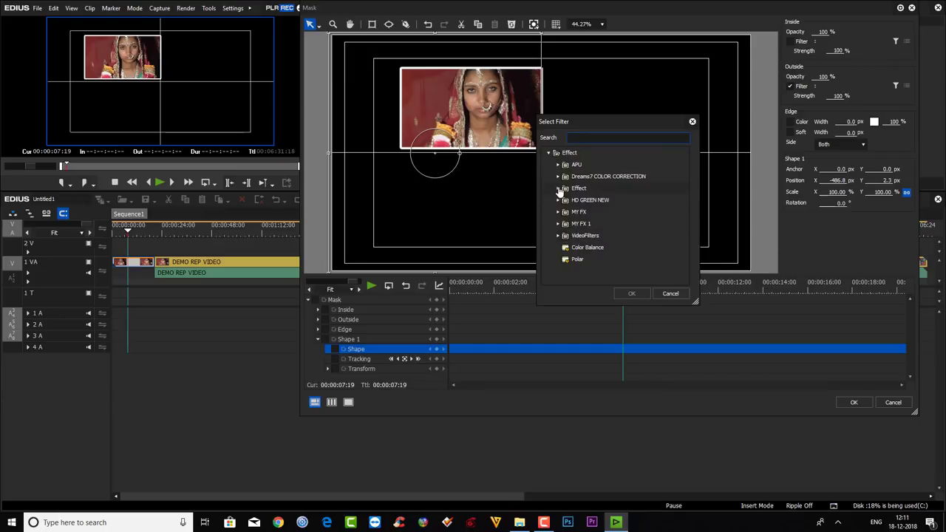
pyautogui.click(558, 235)
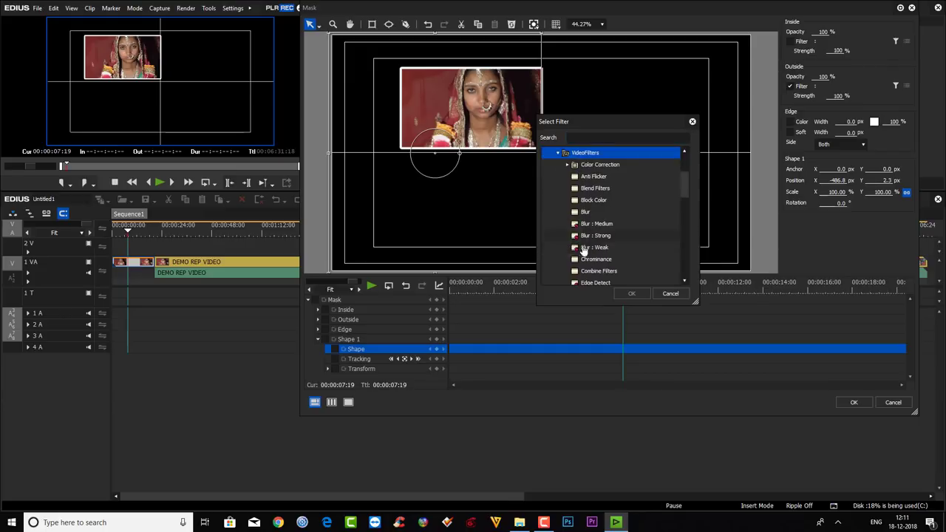
pyautogui.scroll(-2, 614, 242)
pyautogui.scroll(-3, 613, 242)
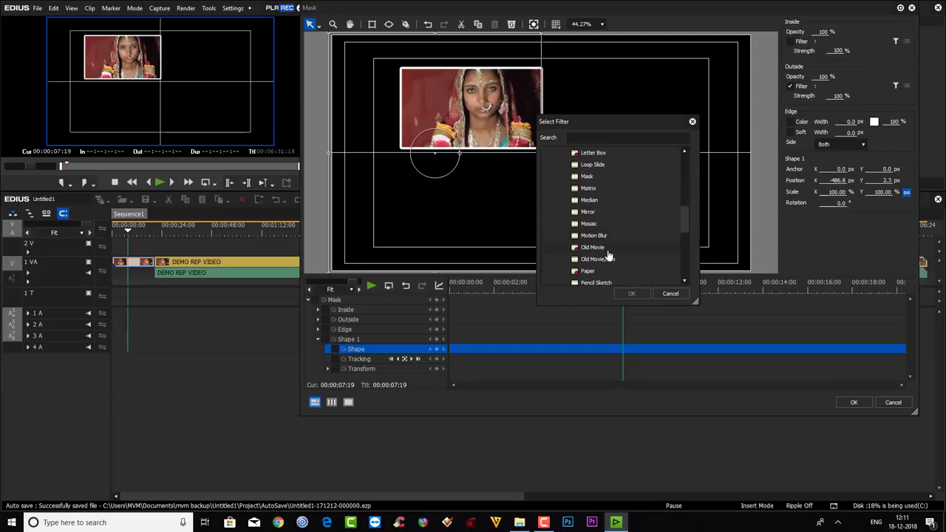
pyautogui.scroll(-5, 608, 255)
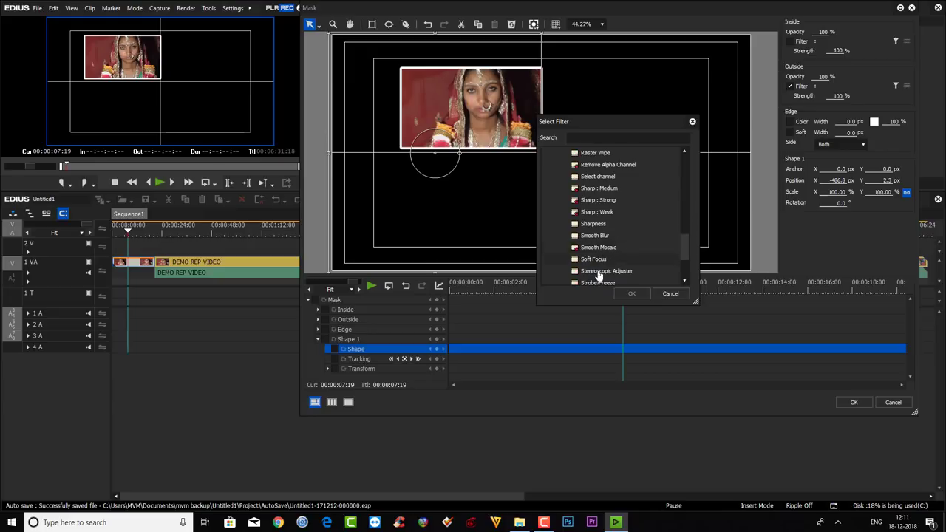
pyautogui.scroll(-2, 613, 272)
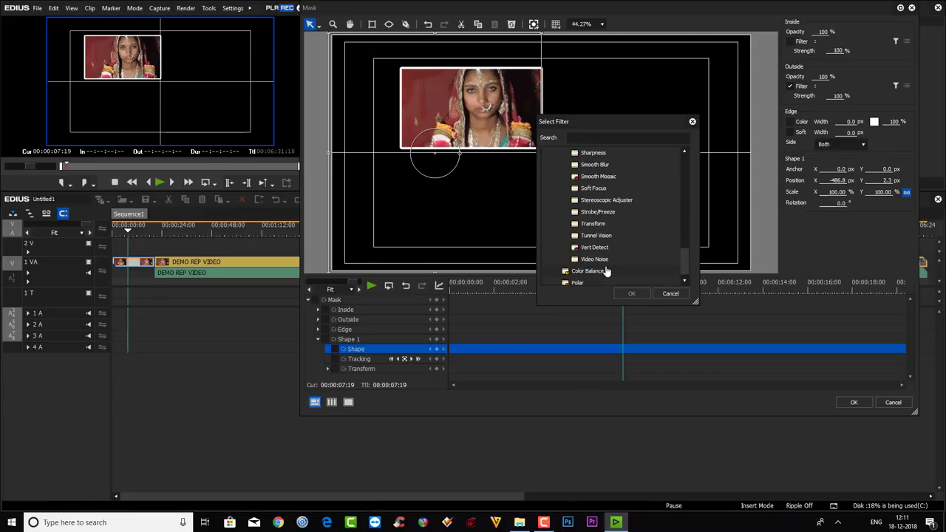
pyautogui.scroll(5, 593, 253)
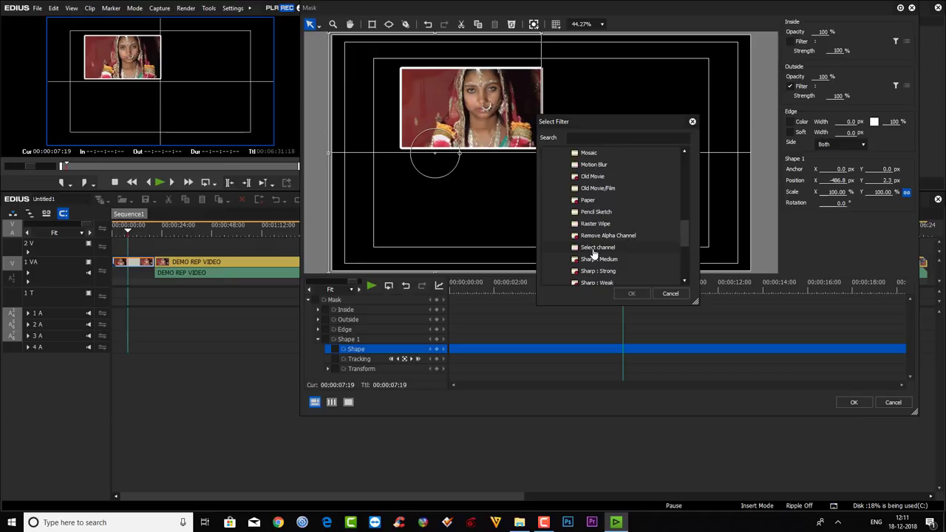
pyautogui.click(596, 176)
pyautogui.click(631, 294)
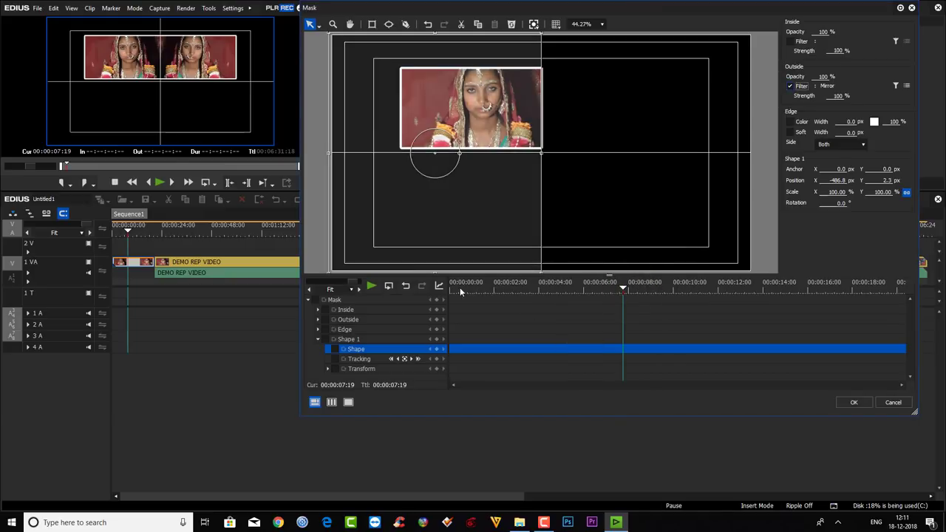
# - Try vertical flipping in the outside Mirror filter's settings and return to horizontal flipping only
pyautogui.click(907, 86)
pyautogui.click(362, 20)
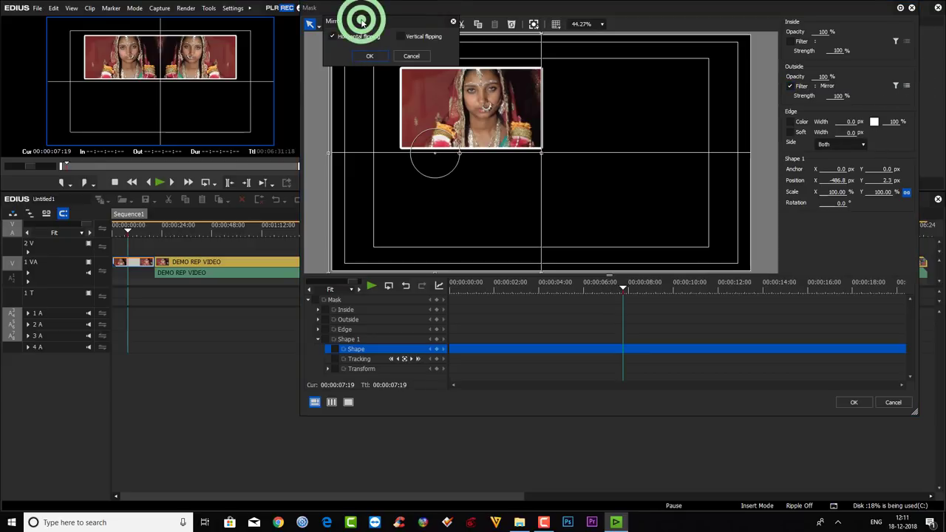
pyautogui.moveTo(362, 20); pyautogui.dragTo(493, 146)
pyautogui.click(534, 161)
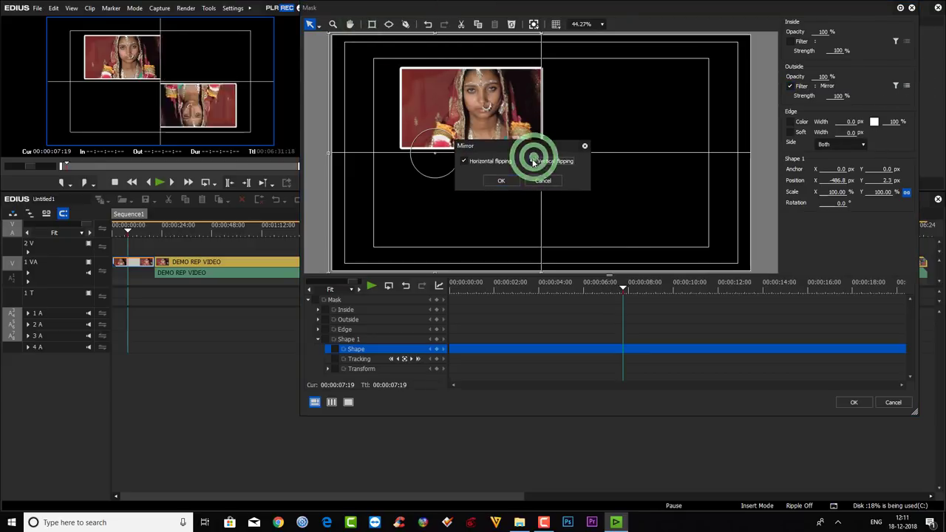
pyautogui.click(496, 182)
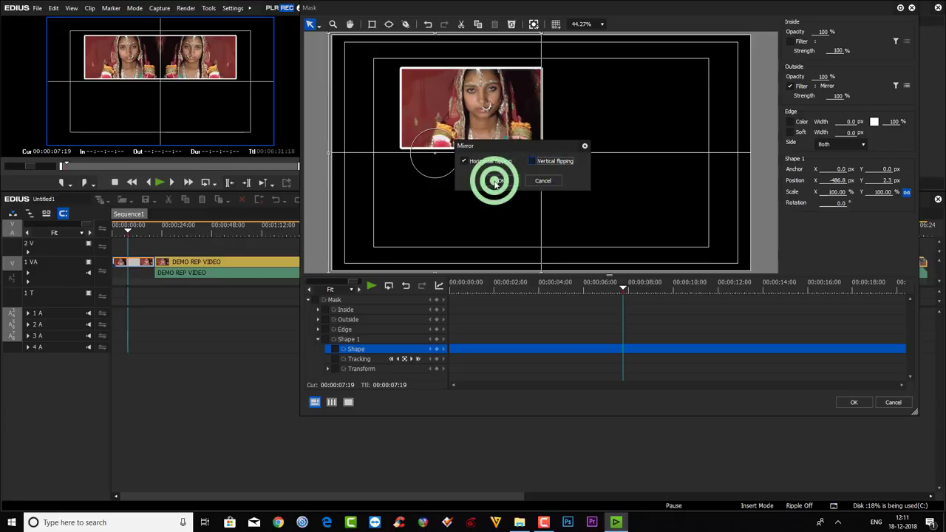
# - Apply the mask and play the sequence from the start to check the mirrored slide-in
pyautogui.click(623, 285)
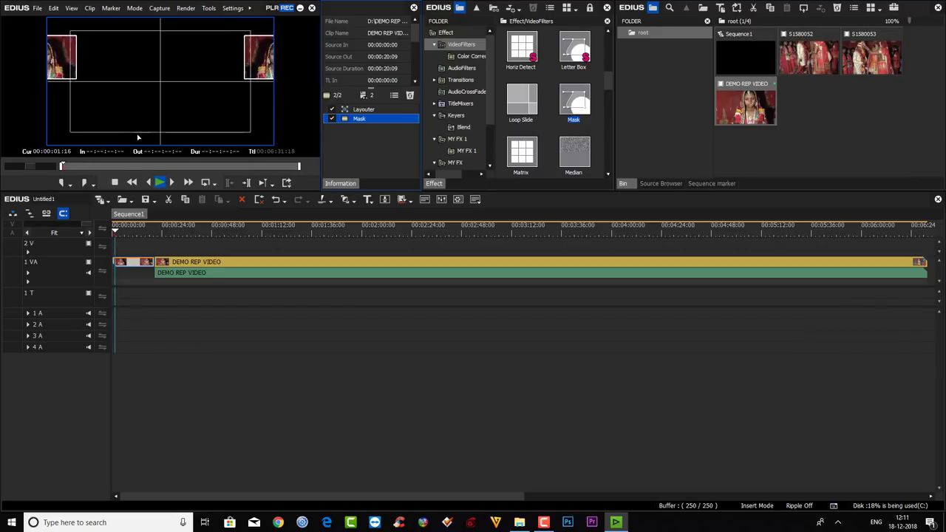
pyautogui.press('space')
# - Save the first clip's configured Mask as a user preset in the root Effect folder
pyautogui.click(446, 32)
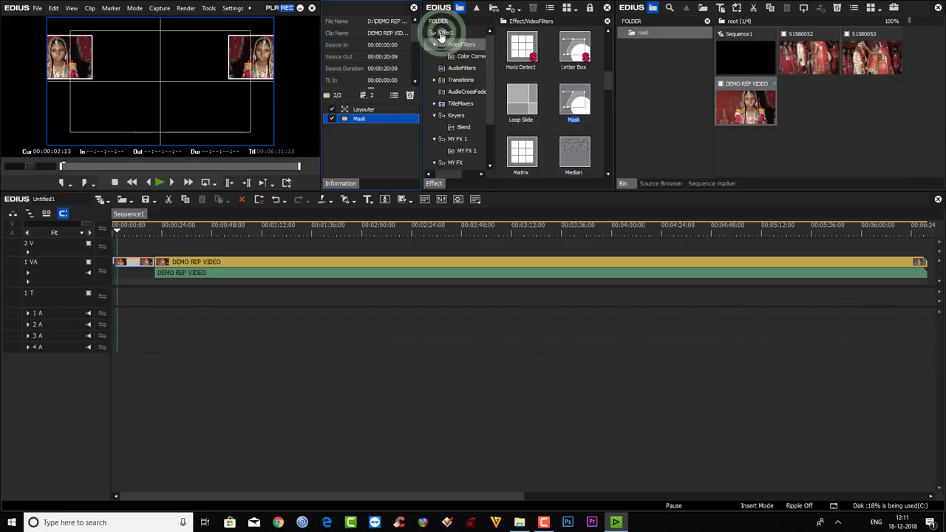
pyautogui.click(362, 119)
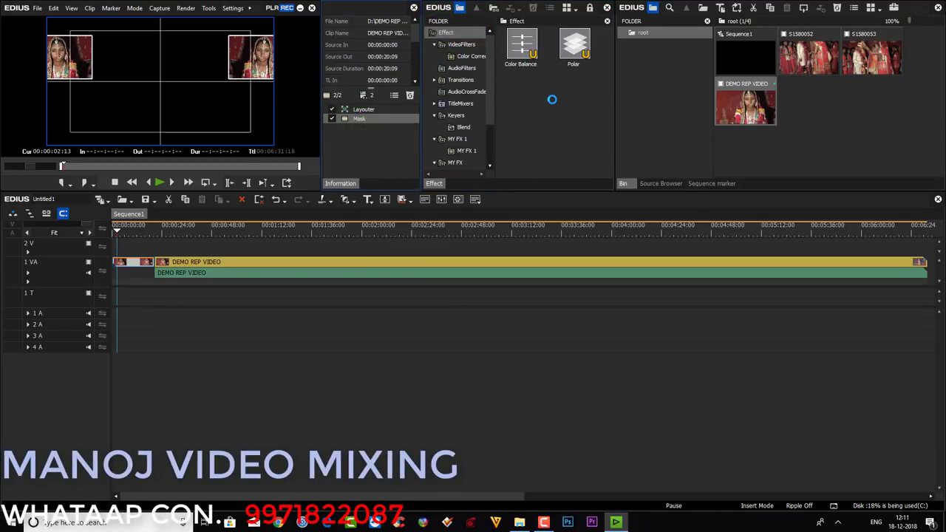
pyautogui.moveTo(552, 99); pyautogui.dragTo(545, 131)
# - Delete the Mask from the first clip, reapply the saved Mask preset and play the sequence to check it
pyautogui.moveTo(520, 90); pyautogui.dragTo(133, 263)
pyautogui.click(411, 97)
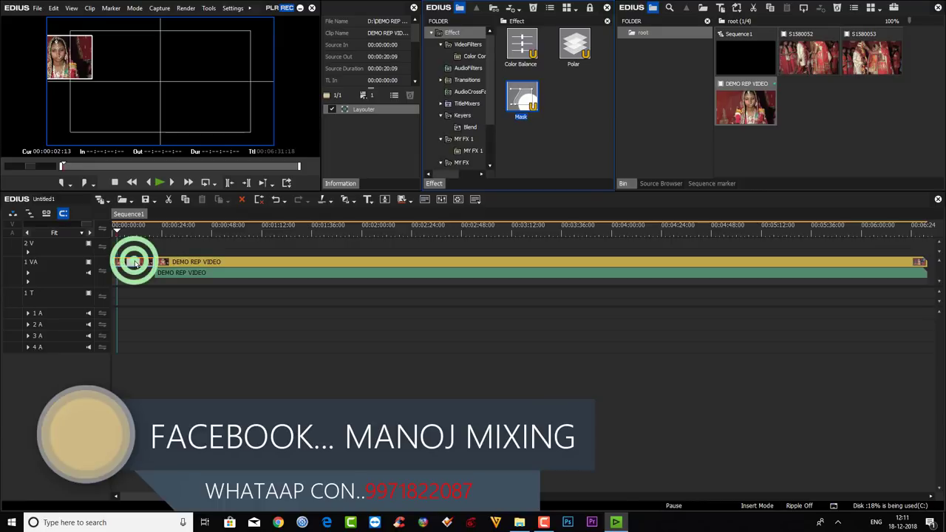
pyautogui.moveTo(523, 98); pyautogui.dragTo(133, 263)
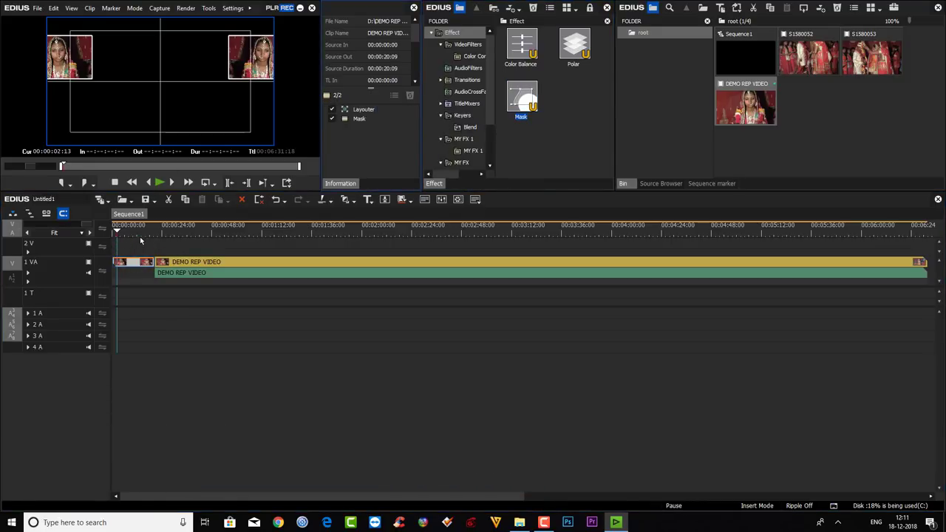
pyautogui.click(116, 232)
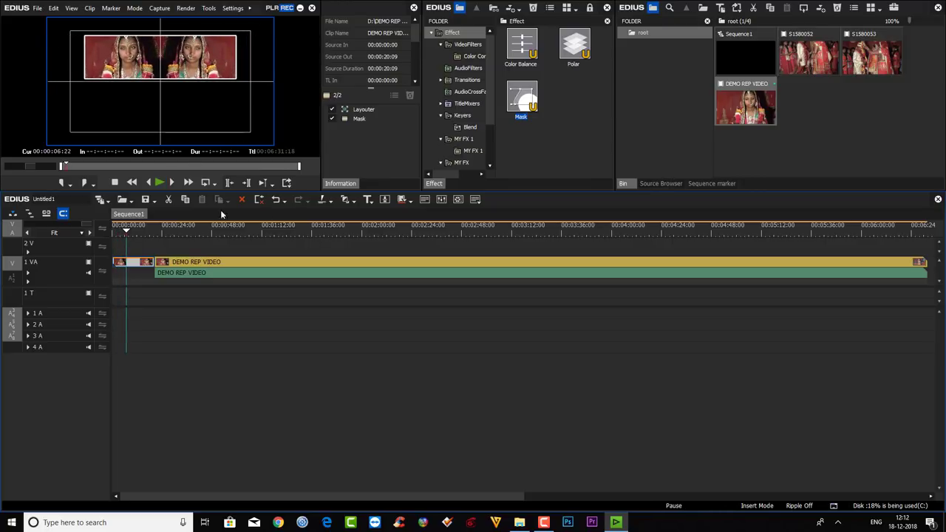
# - Delete the Mask effect from the first clip and move the playhead to 00:00:04:01
pyautogui.click(358, 119)
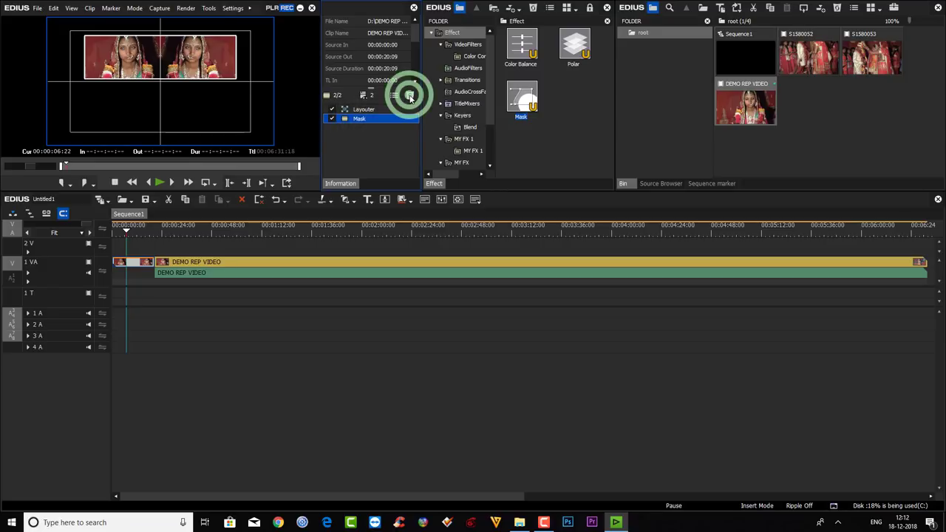
pyautogui.click(409, 96)
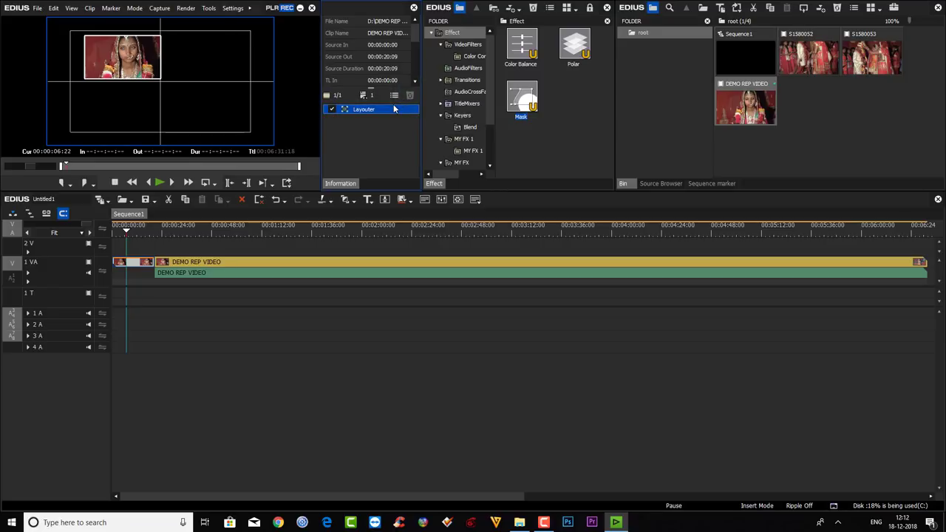
pyautogui.click(127, 228)
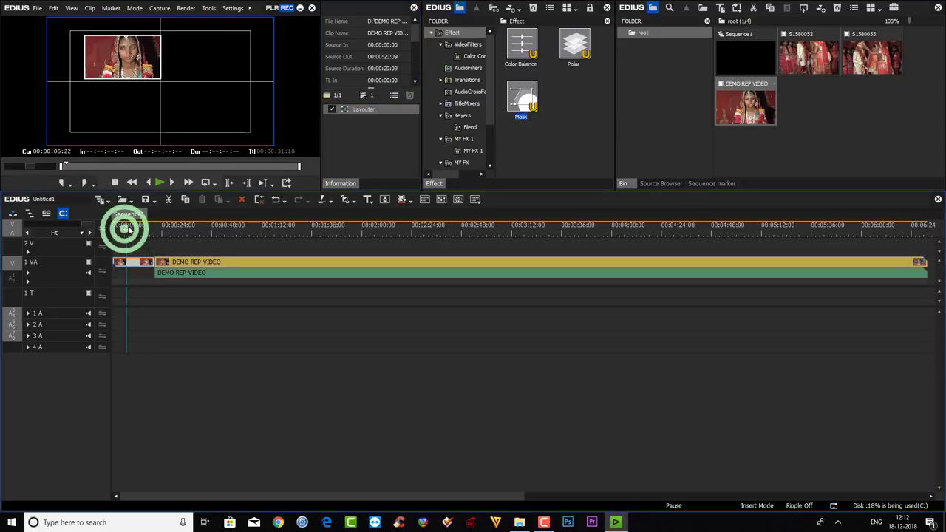
pyautogui.moveTo(124, 232); pyautogui.dragTo(122, 232)
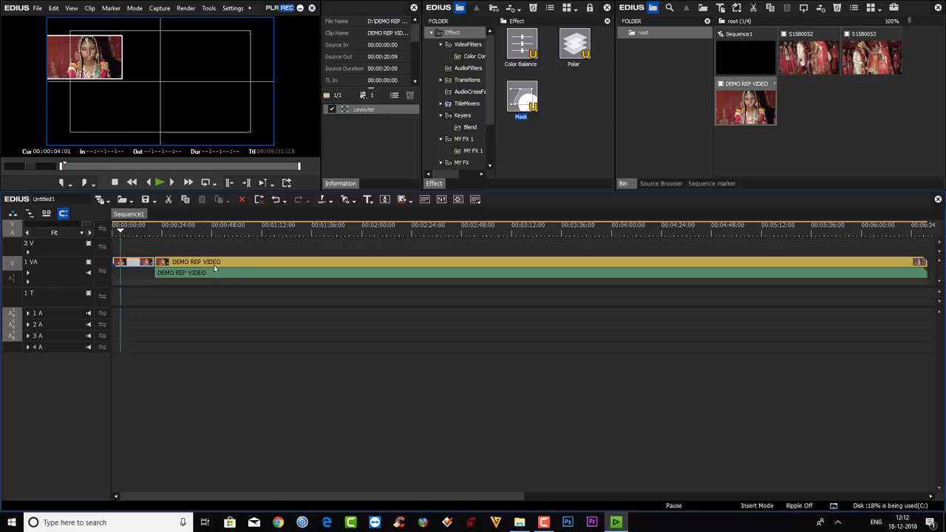
# - Apply the plain Mask filter from VideoFilters to the first clip
pyautogui.click(373, 111)
pyautogui.click(464, 46)
pyautogui.scroll(-5, 542, 129)
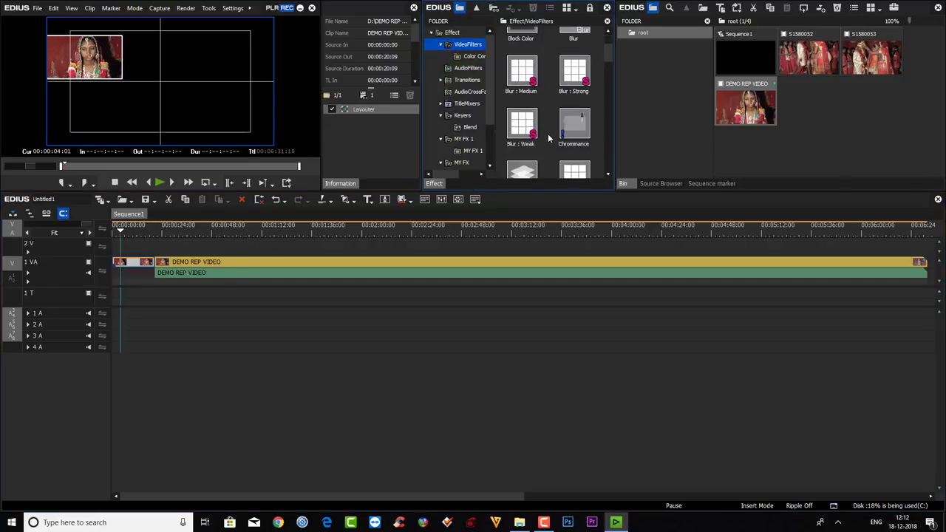
pyautogui.moveTo(575, 46); pyautogui.dragTo(133, 263)
pyautogui.click(365, 120)
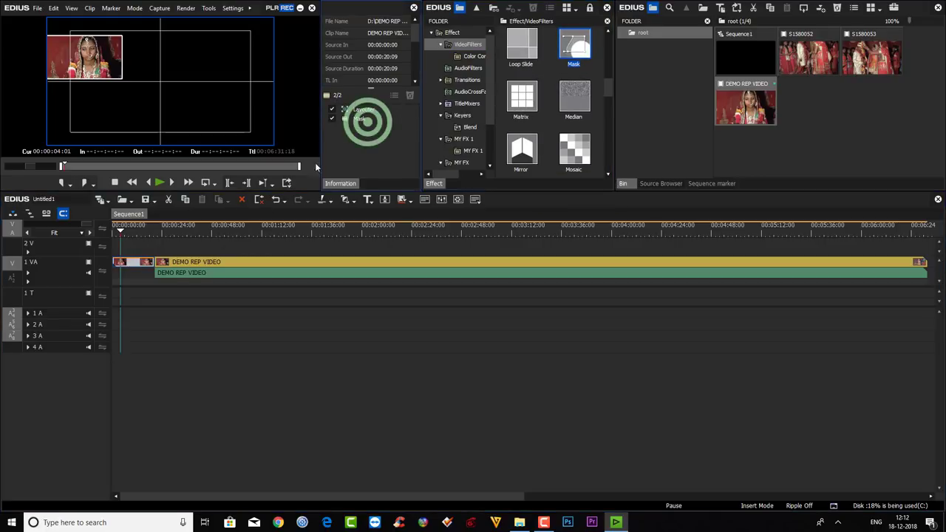
# - Draw a rectangular mask across the frame's upper half, extending past both side edges, and scrub to 00:00:01:19 to check its coverage
pyautogui.doubleClick(368, 121)
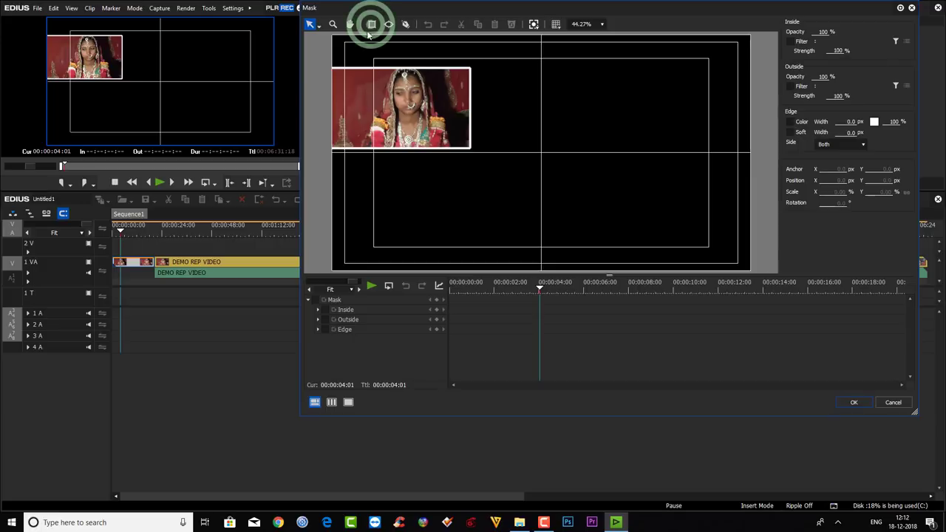
pyautogui.click(371, 25)
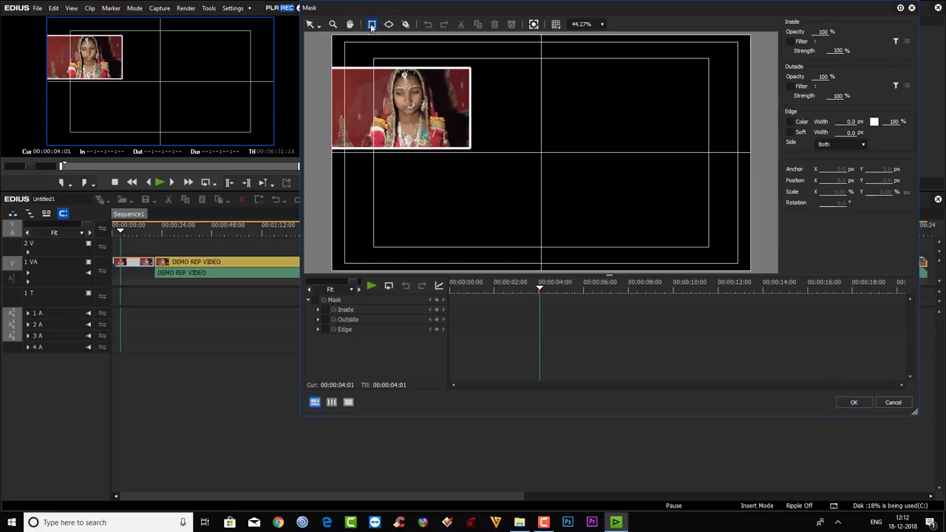
pyautogui.click(317, 36)
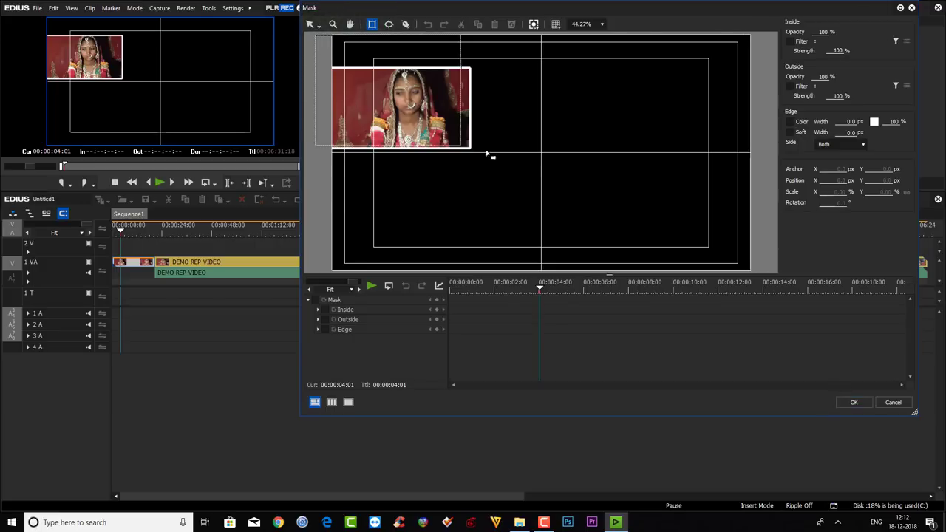
pyautogui.moveTo(488, 155)
pyautogui.mouseDown()
pyautogui.moveTo(769, 198)
pyautogui.moveTo(797, 175)
pyautogui.moveTo(790, 159)
pyautogui.mouseUp()
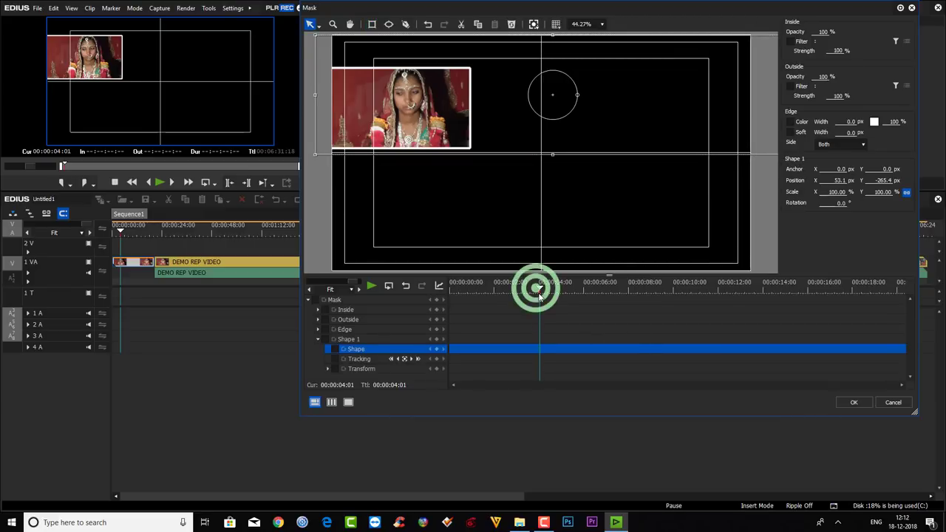
pyautogui.moveTo(538, 293); pyautogui.dragTo(498, 283)
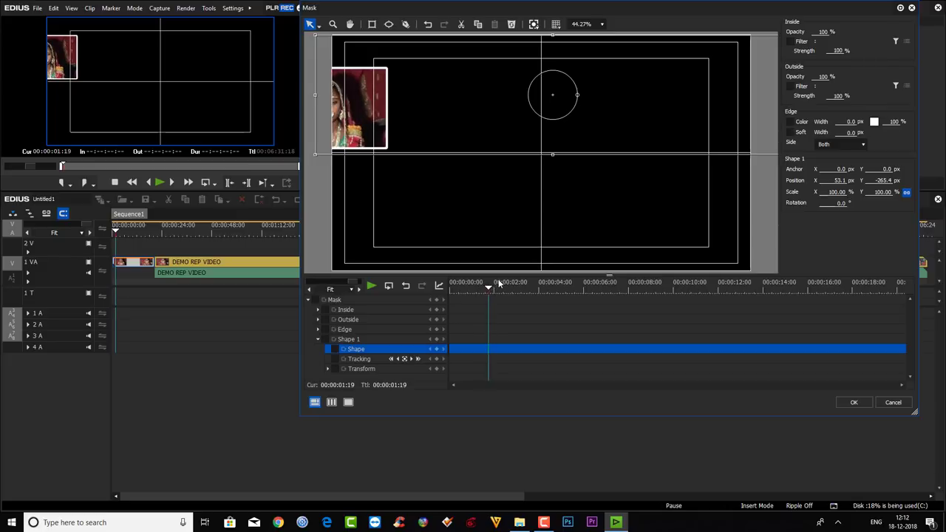
# - Assign the Mirror filter from VideoFilters to the area outside the mask
pyautogui.click(898, 84)
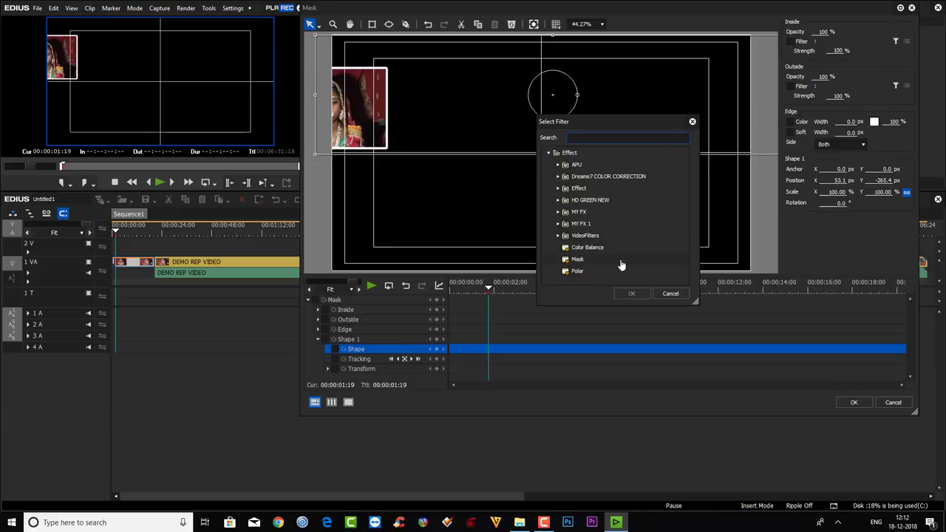
pyautogui.click(571, 237)
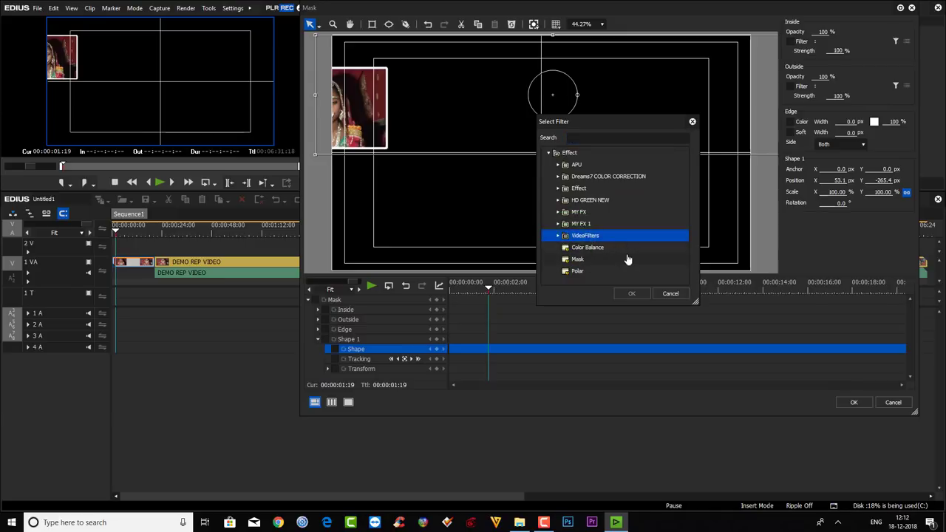
pyautogui.click(558, 235)
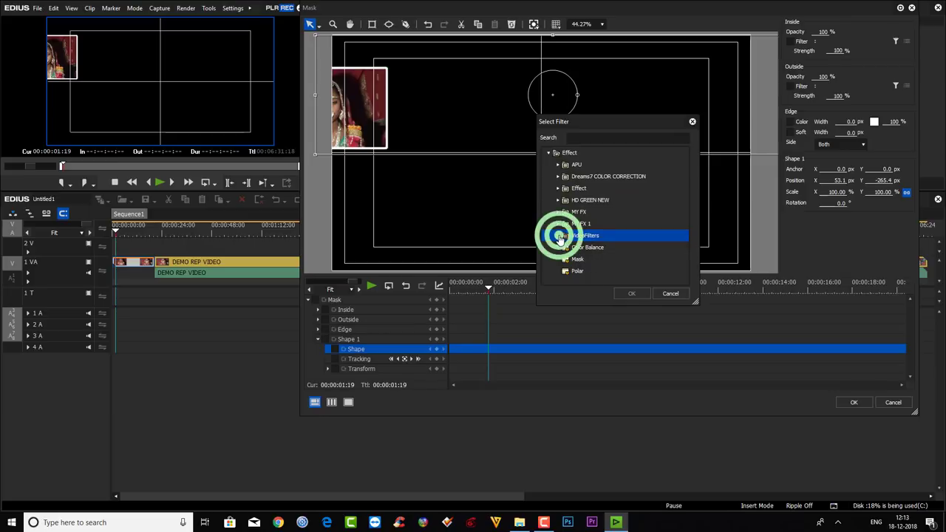
pyautogui.scroll(-5, 637, 259)
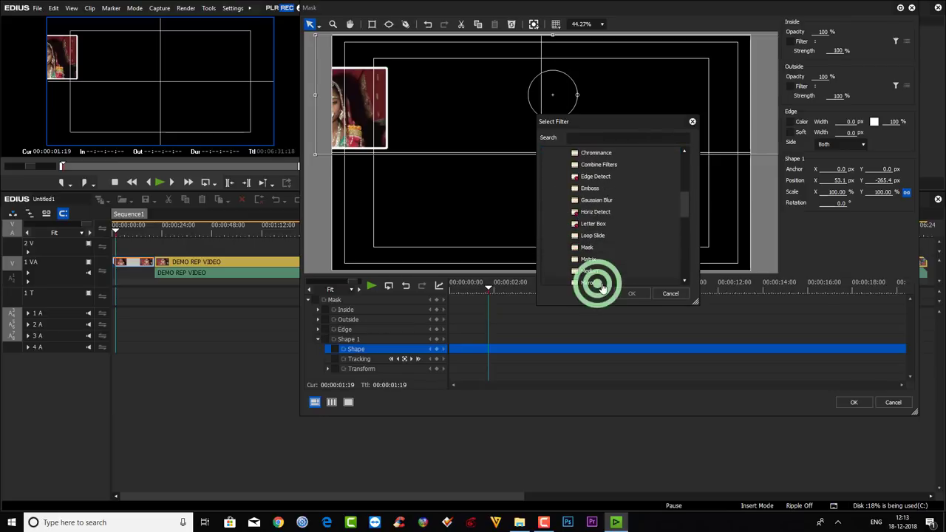
pyautogui.click(600, 286)
pyautogui.click(631, 294)
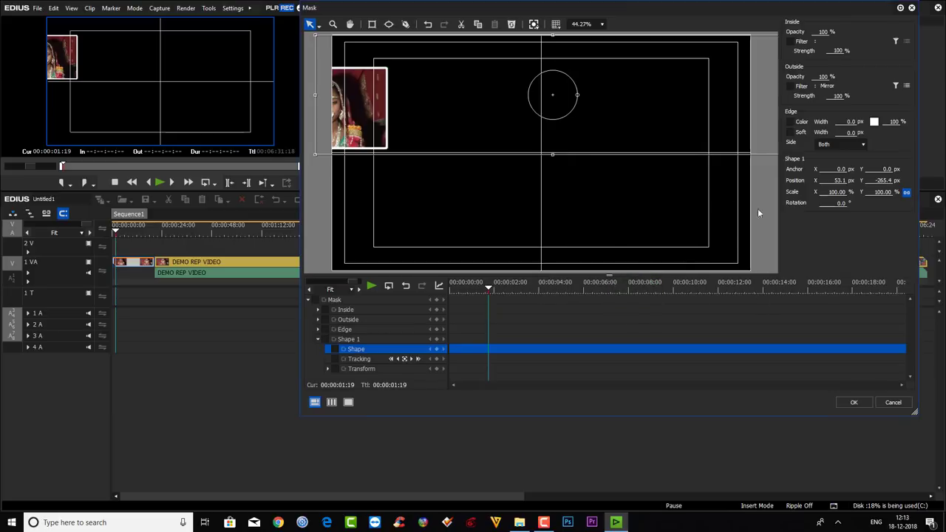
# - Enable the outside Mirror filter and set it to vertical flipping only, with horizontal flipping off
pyautogui.click(906, 86)
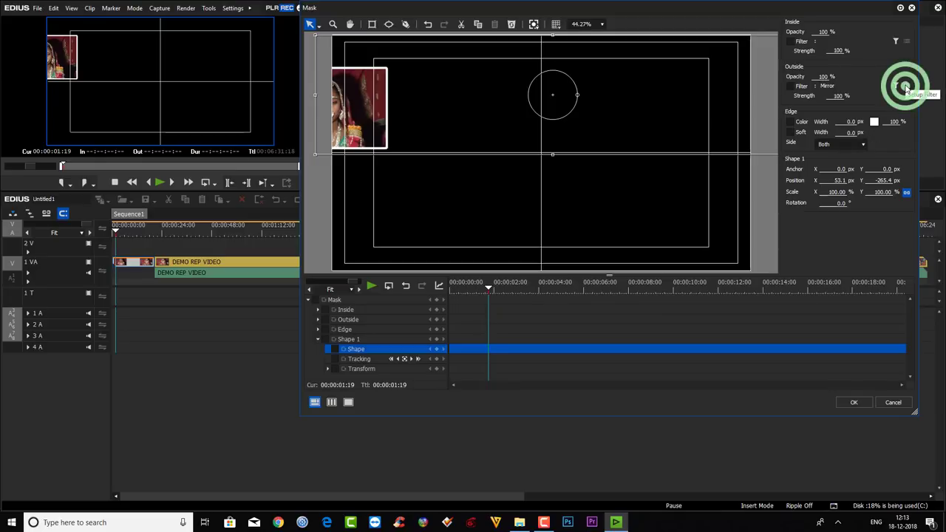
pyautogui.click(795, 86)
pyautogui.click(543, 180)
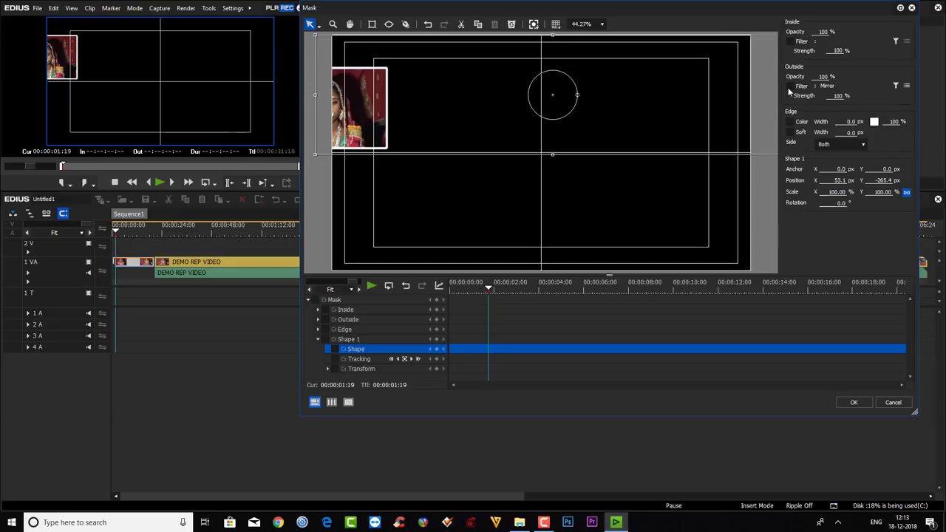
pyautogui.click(896, 86)
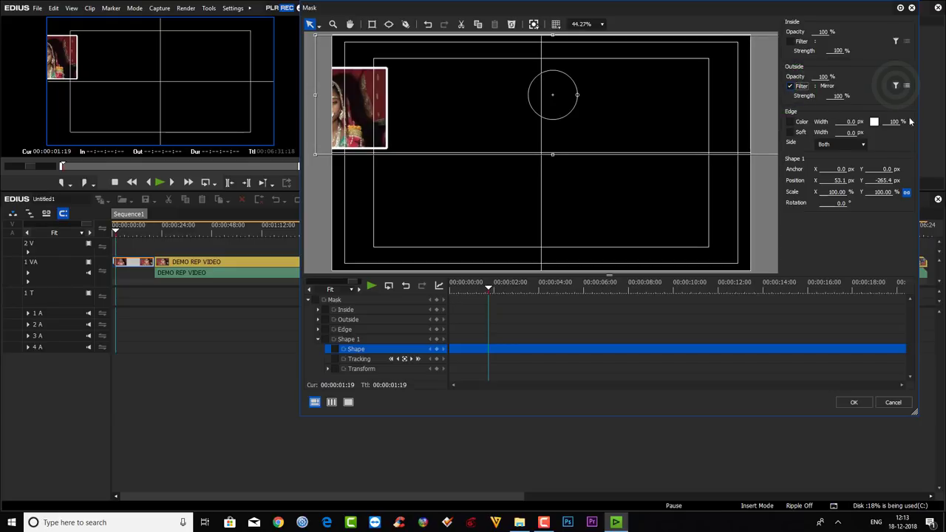
pyautogui.click(896, 85)
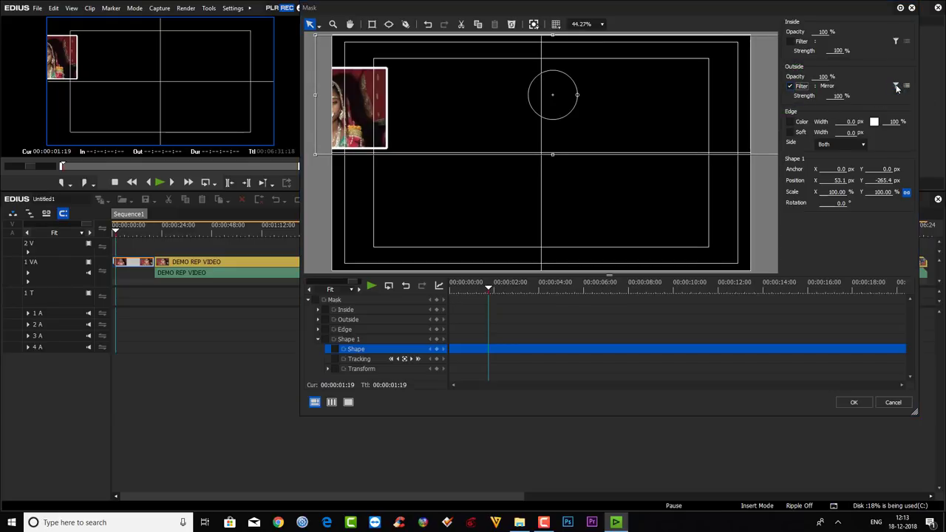
pyautogui.click(631, 294)
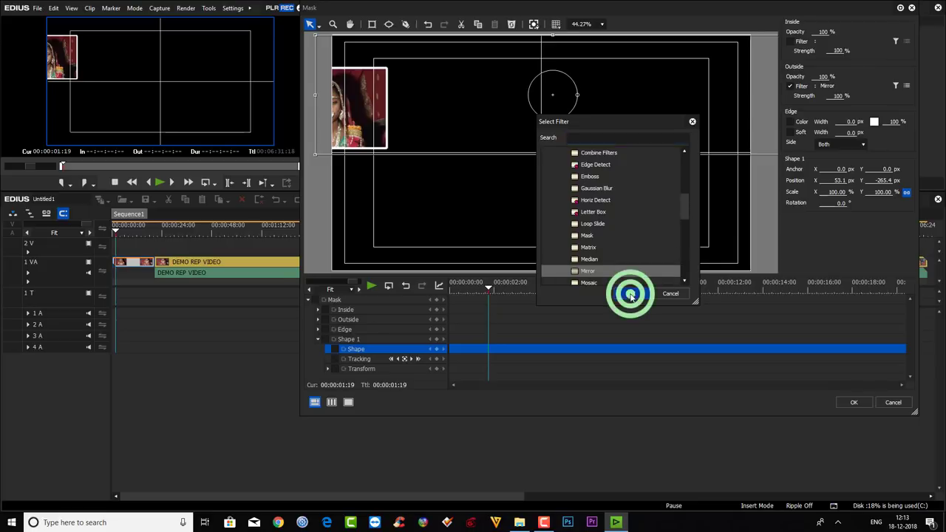
pyautogui.click(907, 85)
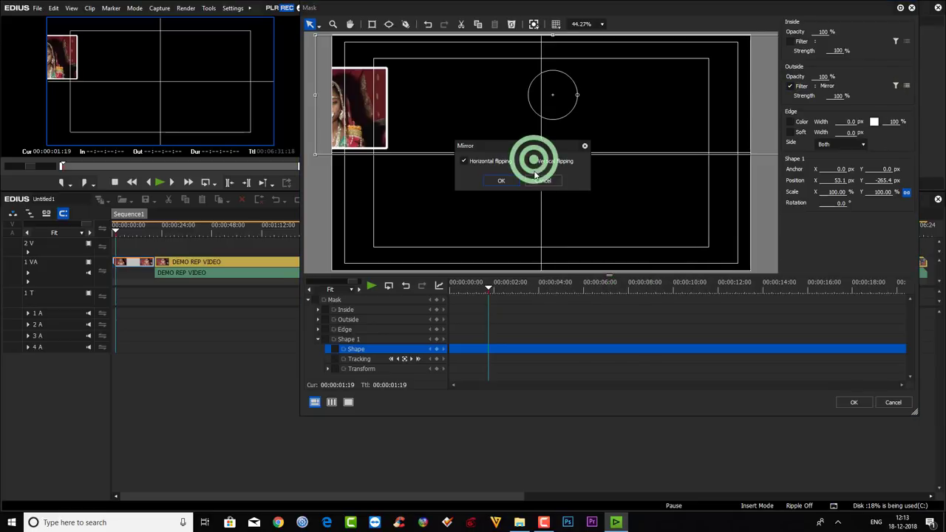
pyautogui.click(469, 164)
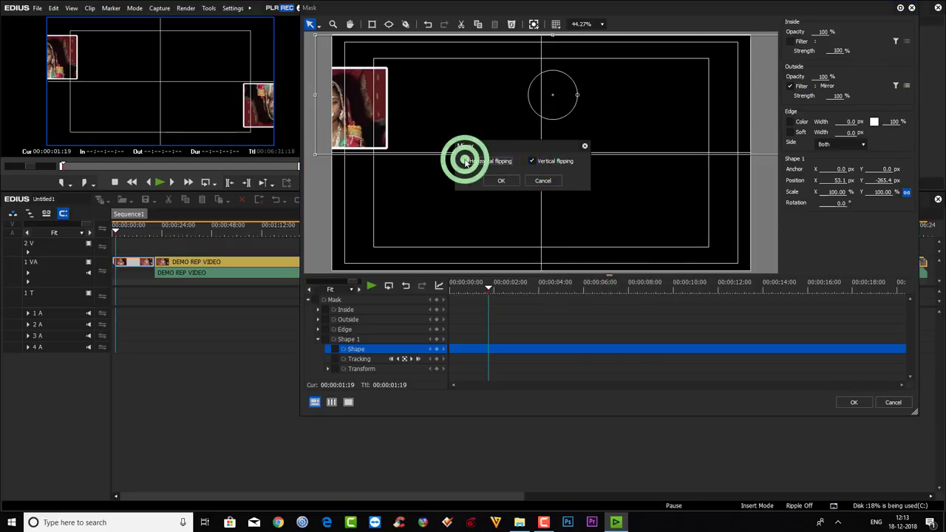
pyautogui.click(500, 182)
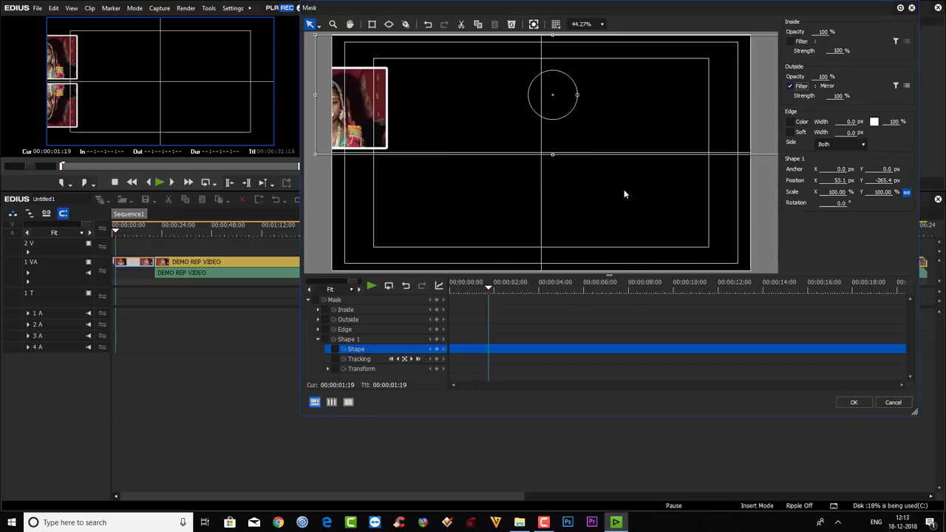
# - Set the outside opacity to 40% and play the clip from its start to check the reflection
pyautogui.doubleClick(822, 77)
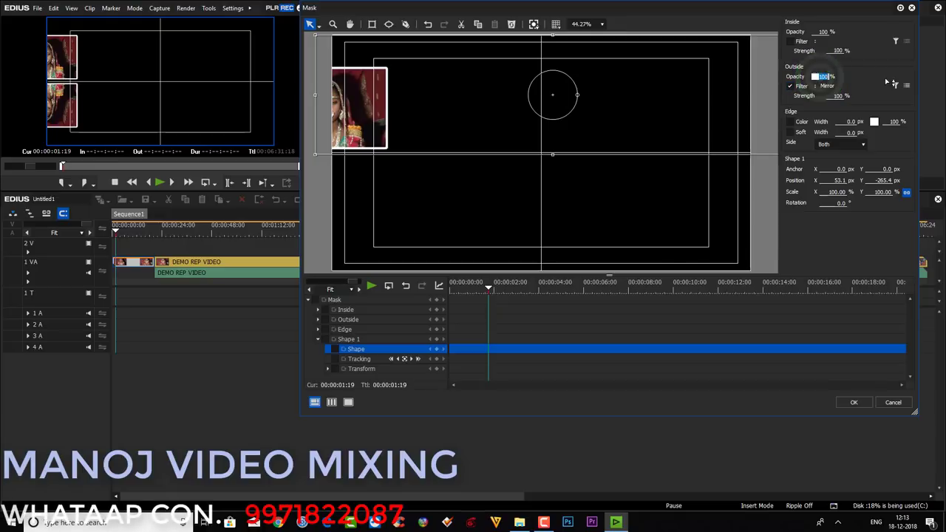
pyautogui.write('40')
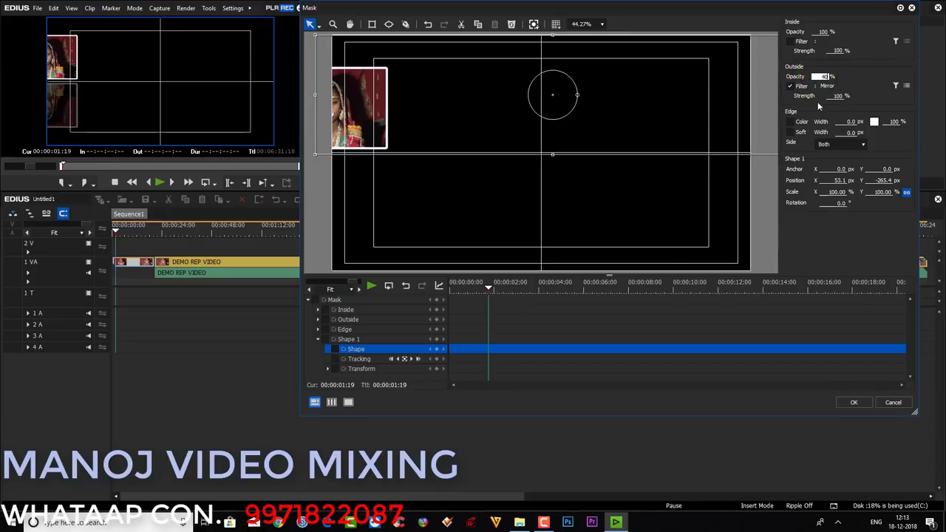
pyautogui.moveTo(484, 286); pyautogui.dragTo(450, 287)
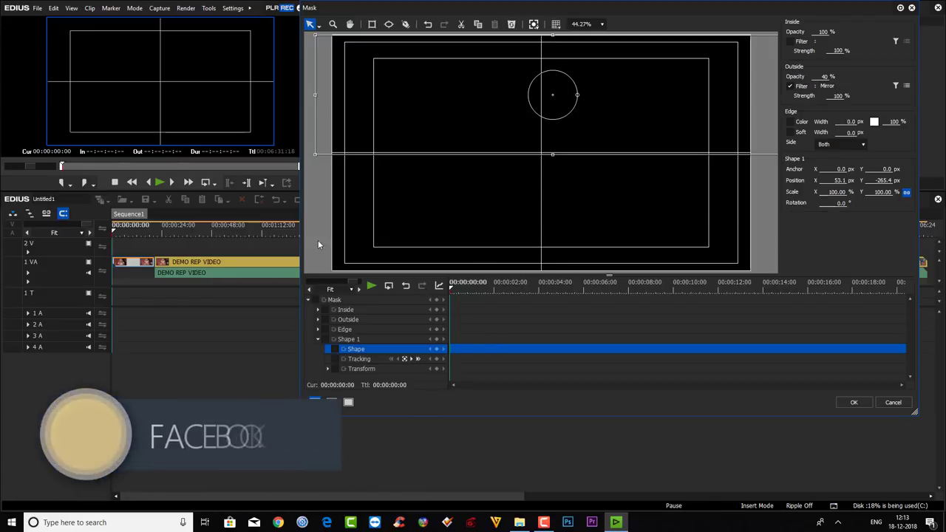
pyautogui.press('space')
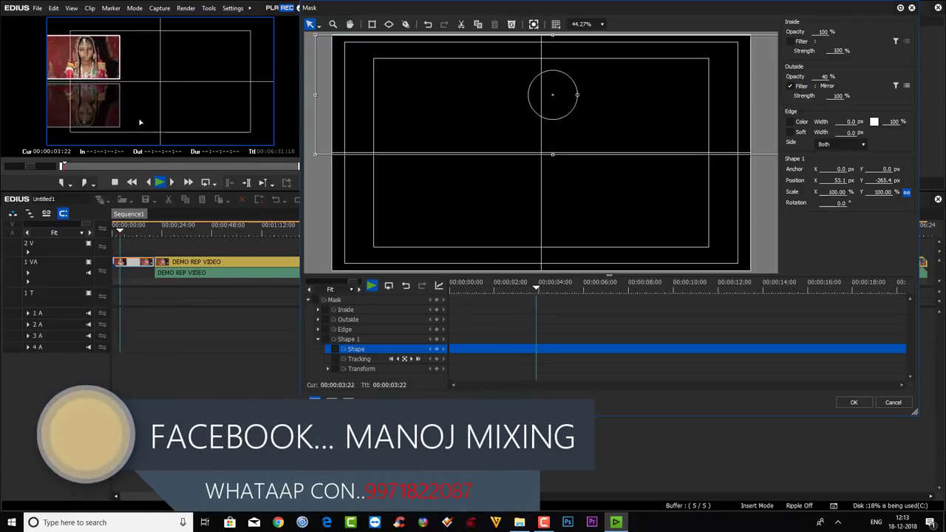
pyautogui.moveTo(545, 282); pyautogui.dragTo(448, 286)
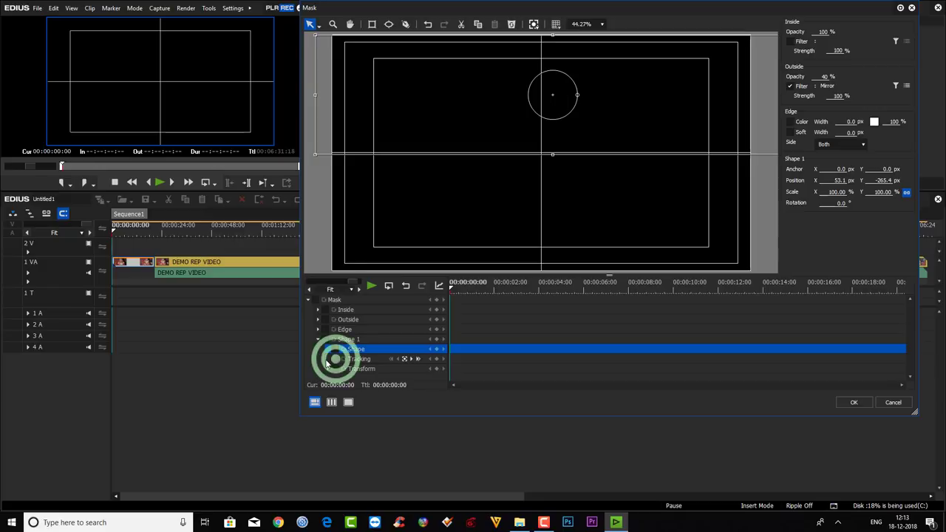
# - Try to track Shape 1 forward from the clip's first frame, and delete the keyframe this leaves at the start
pyautogui.click(336, 359)
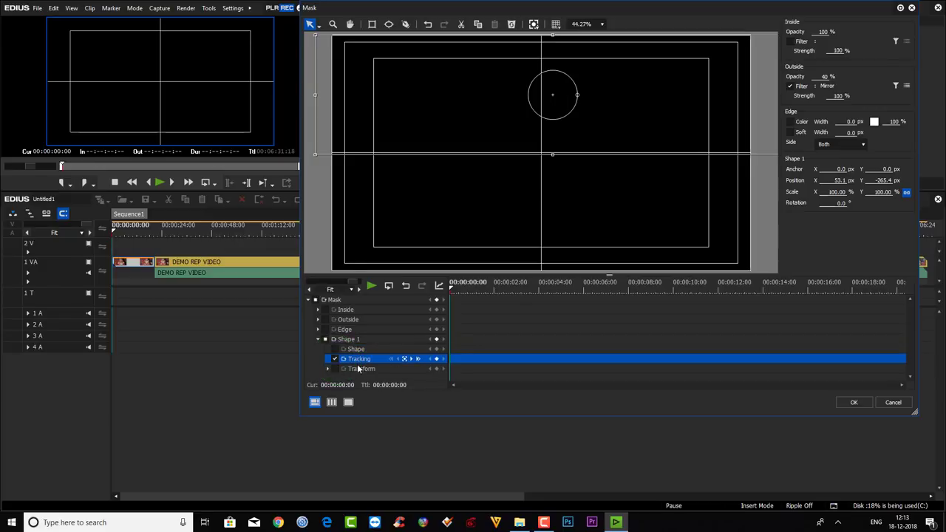
pyautogui.click(418, 360)
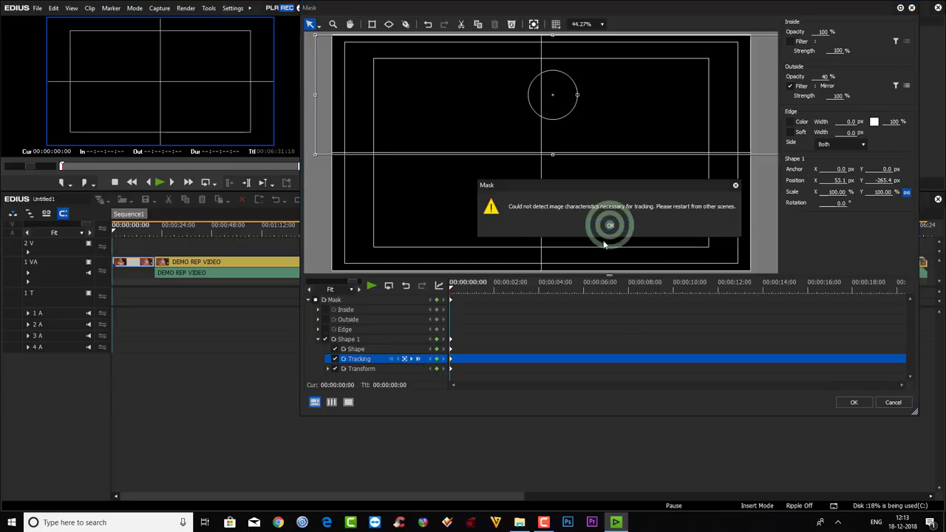
pyautogui.click(610, 233)
pyautogui.click(451, 299)
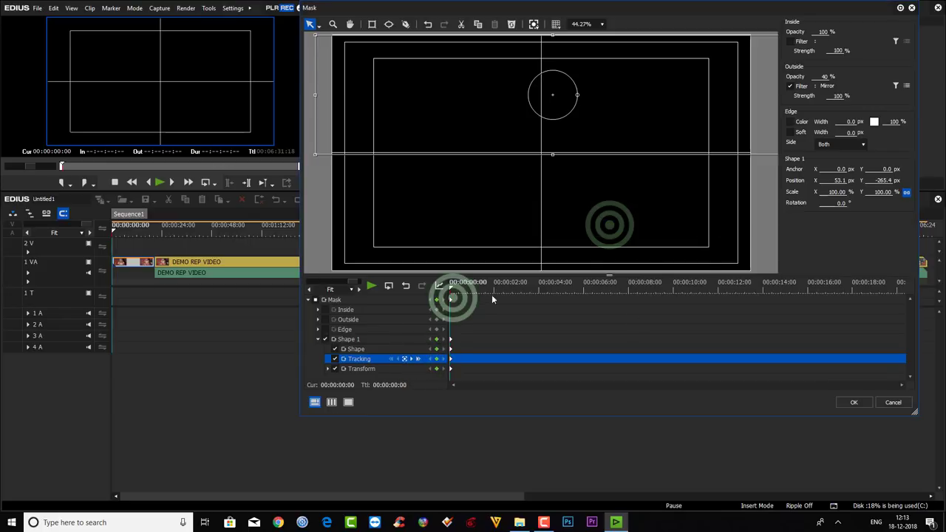
pyautogui.rightClick(453, 302)
pyautogui.click(461, 328)
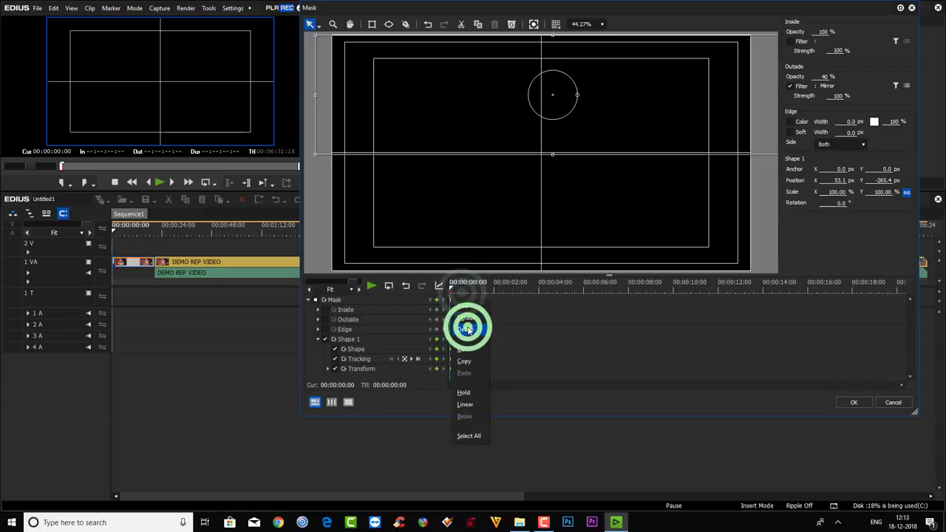
# - Track Shape 1 forward from 00:00:00:13 to the clip's end and scrub through to check how the mask follows
pyautogui.click(460, 289)
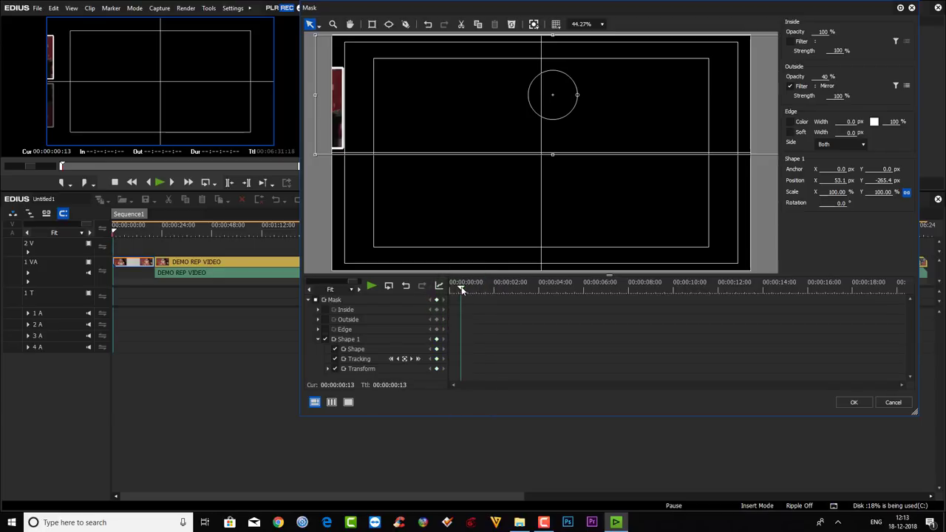
pyautogui.click(417, 359)
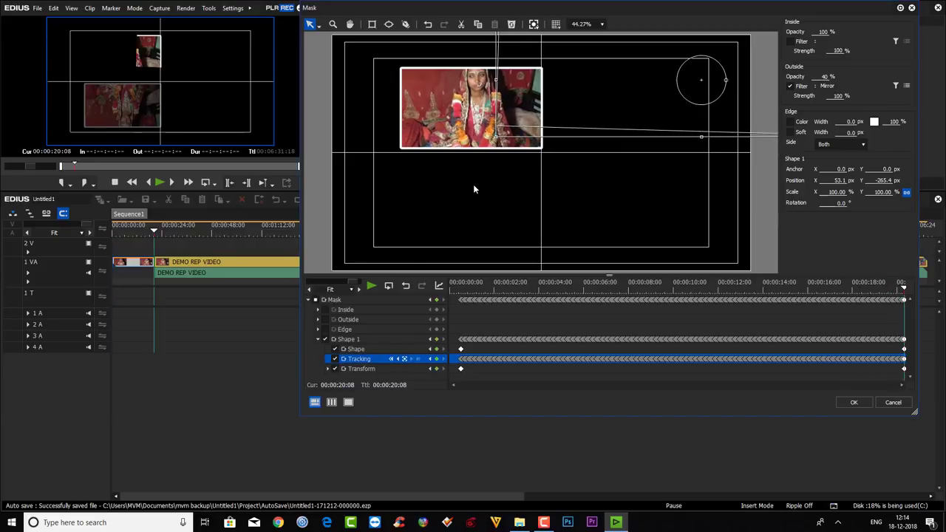
pyautogui.click(459, 287)
pyautogui.moveTo(458, 290); pyautogui.dragTo(785, 321)
pyautogui.click(789, 284)
pyautogui.click(798, 285)
# - Move the mask shape back over the picture-in-picture at 00:00:15:14 and scrub back to 00:00:14:13 to check it
pyautogui.click(634, 108)
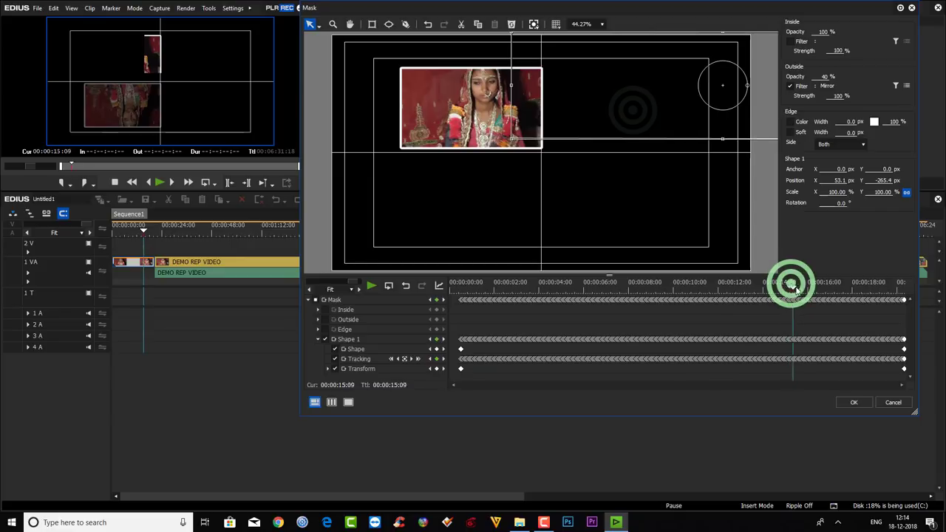
pyautogui.moveTo(547, 119); pyautogui.dragTo(450, 124)
pyautogui.click(796, 286)
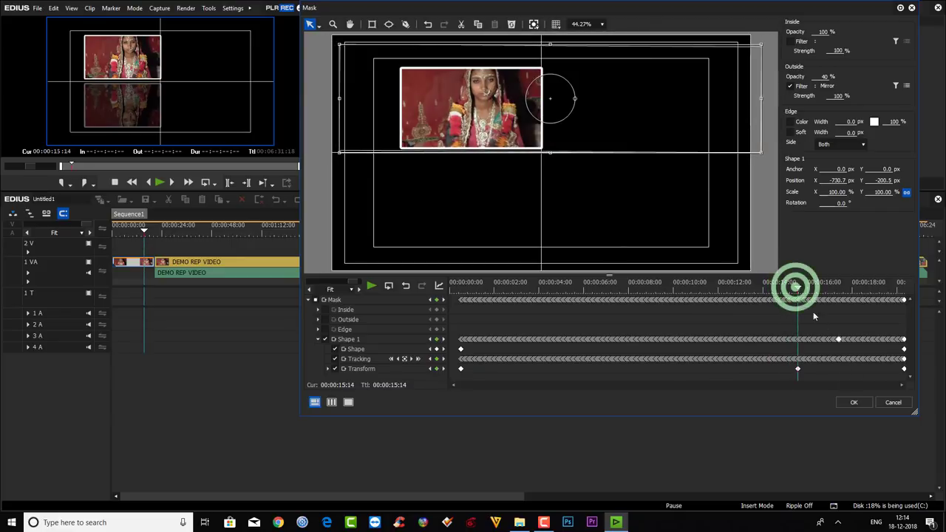
pyautogui.moveTo(791, 287); pyautogui.dragTo(774, 312)
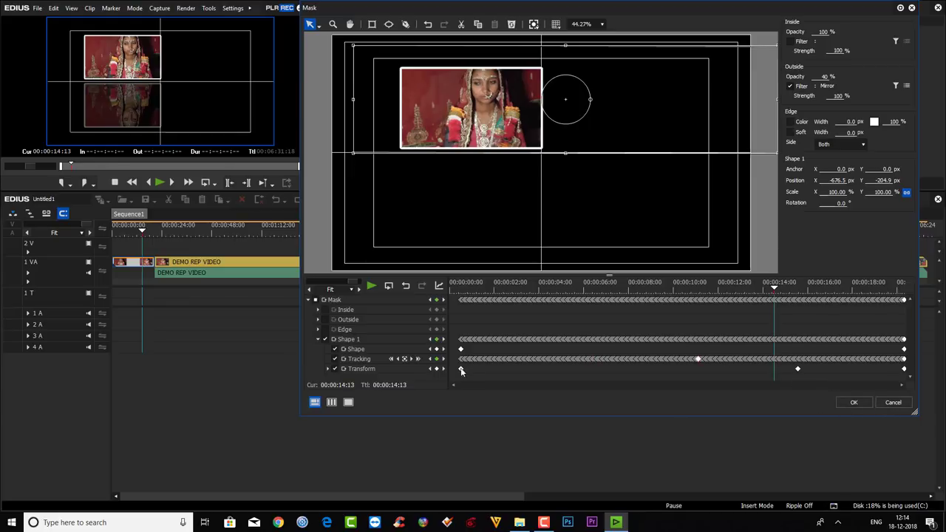
# - Turn off all Mask keyframing and, at the clip's start, move and enlarge Shape 1 to 109.36% to cover the frame's upper half
pyautogui.click(313, 300)
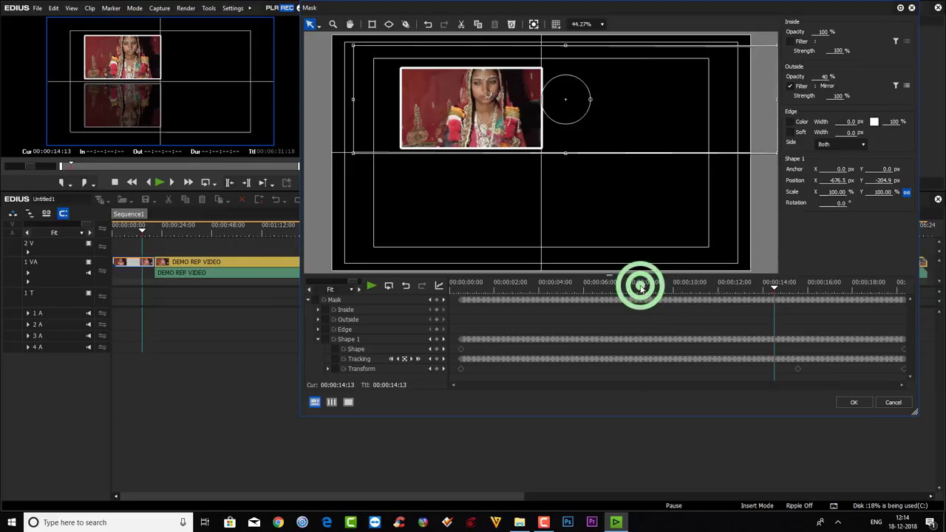
pyautogui.moveTo(642, 288); pyautogui.dragTo(455, 283)
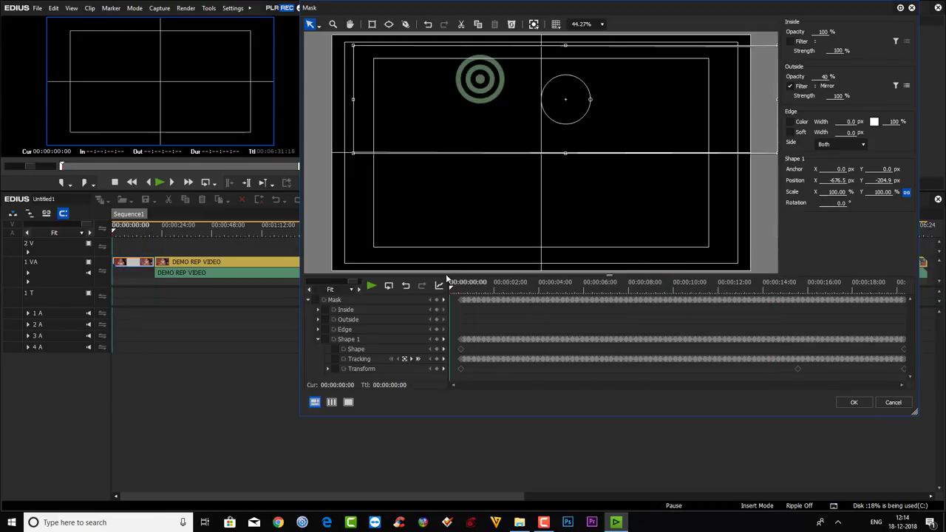
pyautogui.moveTo(480, 80); pyautogui.dragTo(452, 74)
pyautogui.click(749, 142)
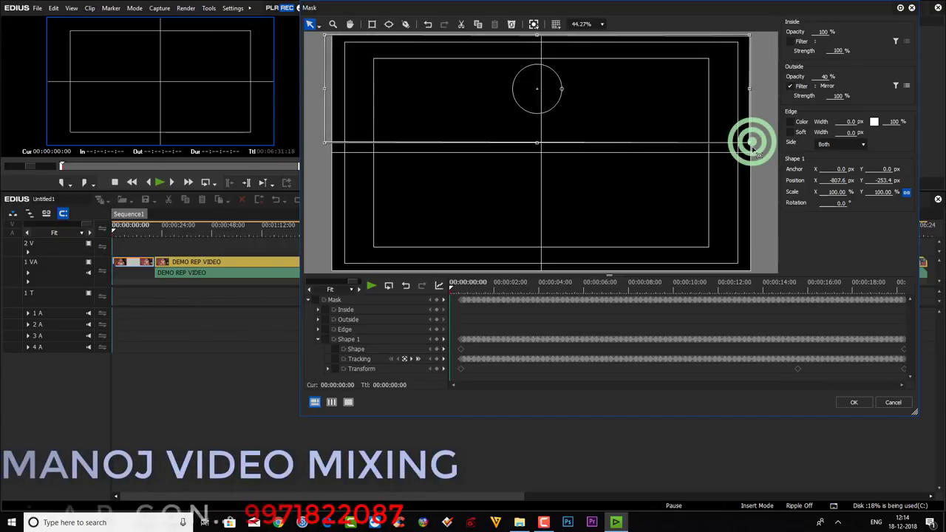
pyautogui.moveTo(755, 141); pyautogui.dragTo(771, 163)
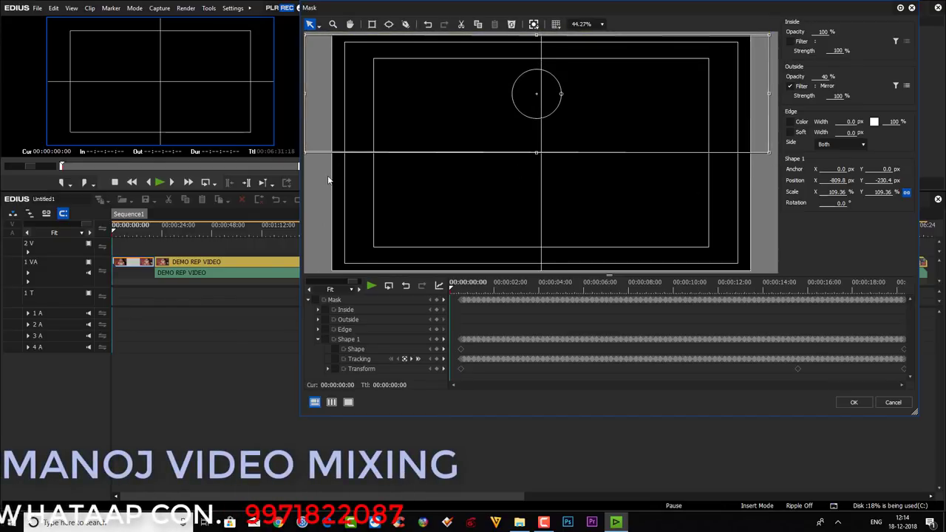
# - Scrub the clip's opening to check the mask coverage, apply the mask settings and play the sequence
pyautogui.click(462, 282)
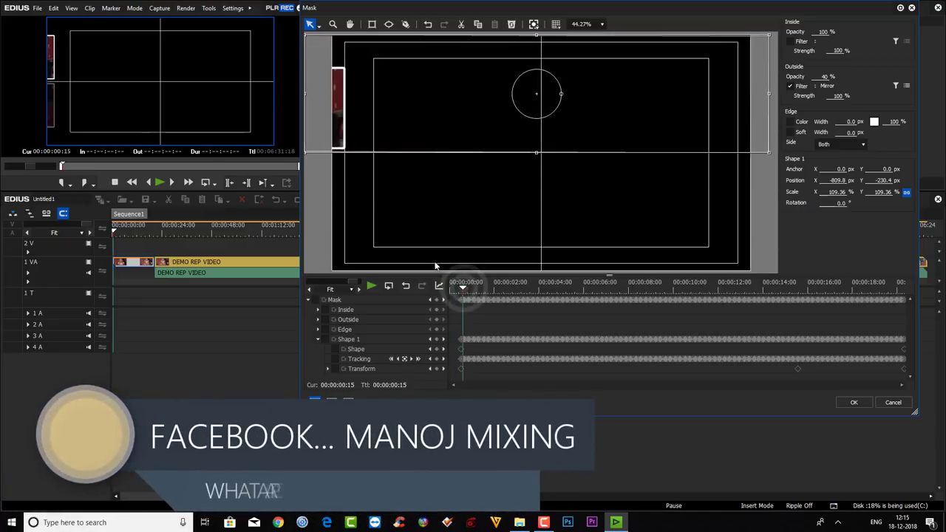
pyautogui.click(464, 282)
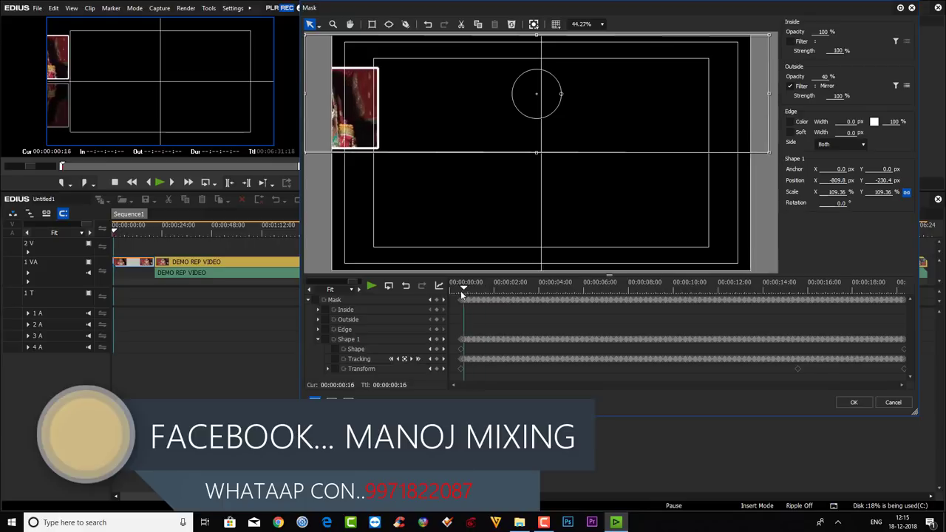
pyautogui.moveTo(461, 294); pyautogui.dragTo(456, 292)
pyautogui.click(843, 403)
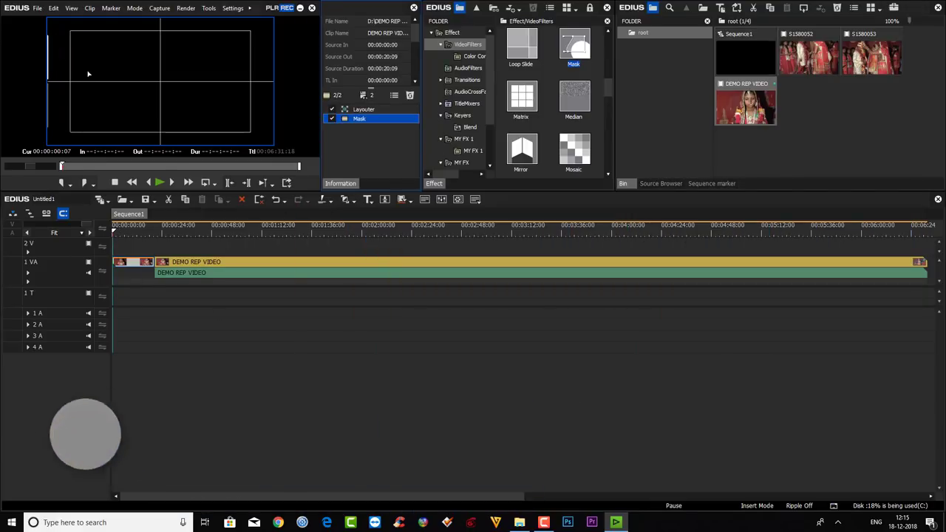
pyautogui.press('space')
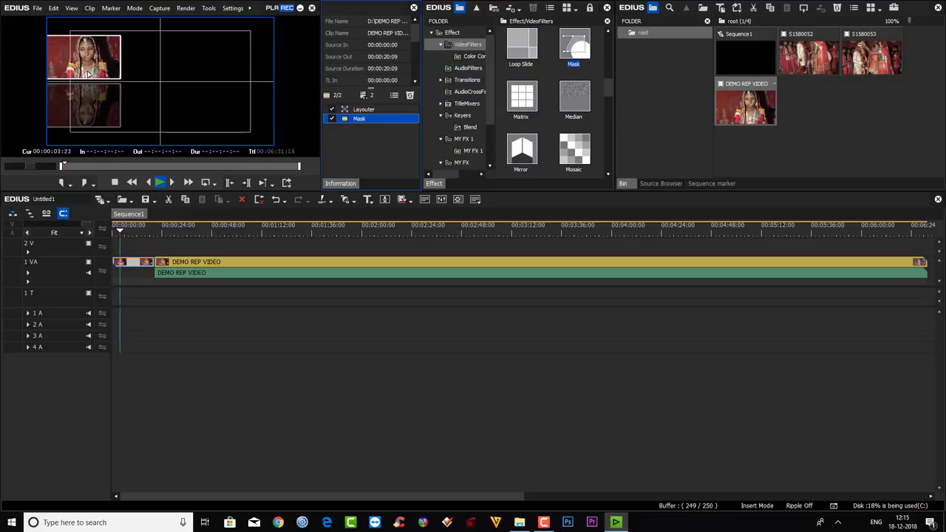
# - Import the MVM (28) background clip from the MVM GRAPHIC 2 folder into the bin
pyautogui.click(818, 111)
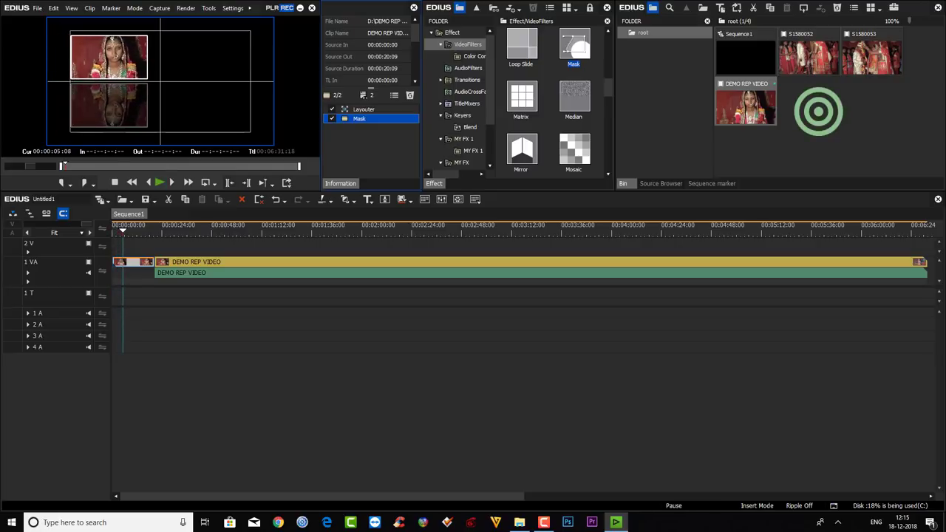
pyautogui.click(819, 113)
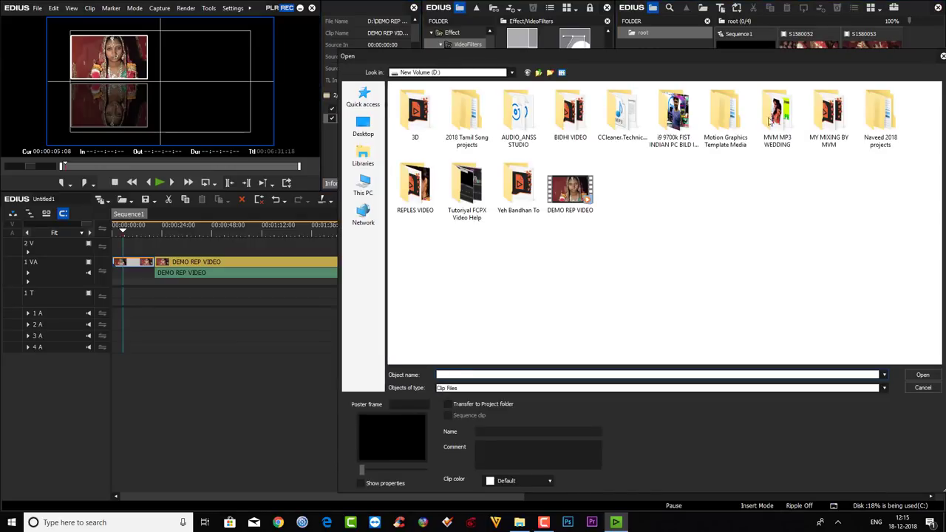
pyautogui.doubleClick(834, 127)
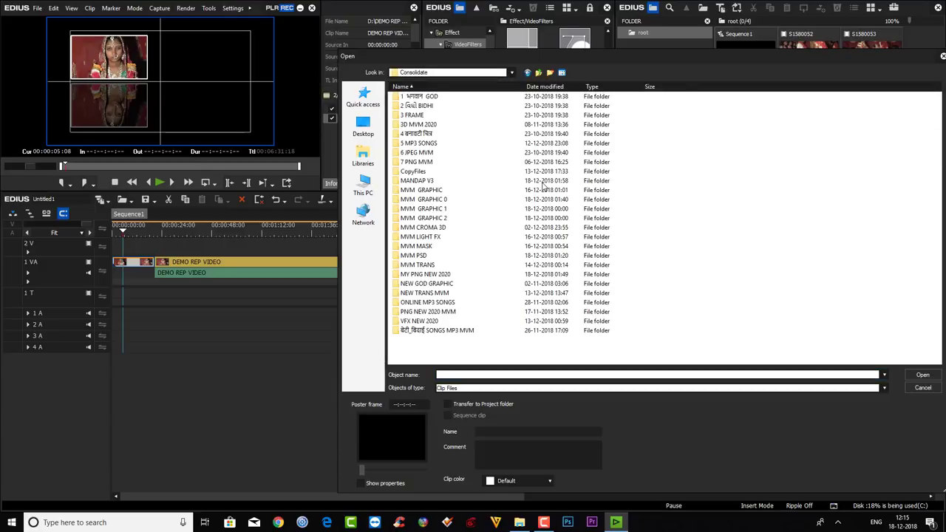
pyautogui.click(444, 227)
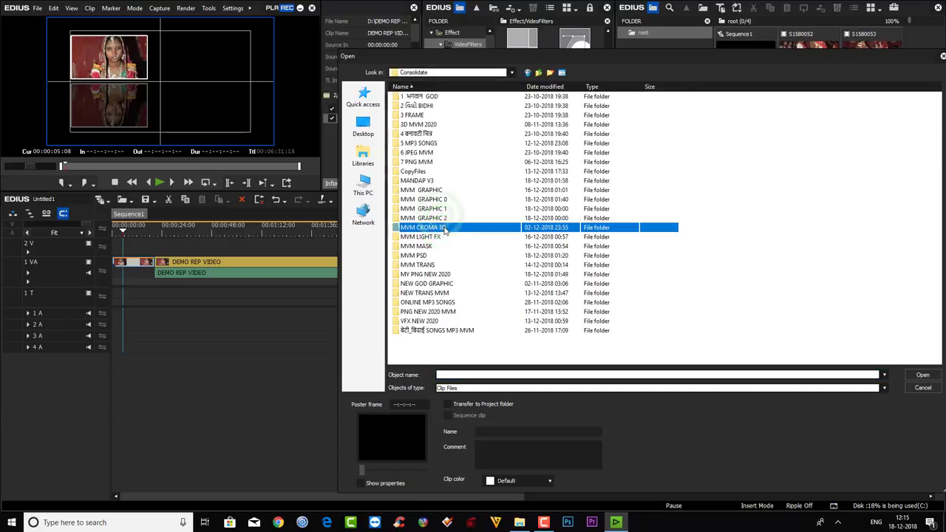
pyautogui.doubleClick(456, 218)
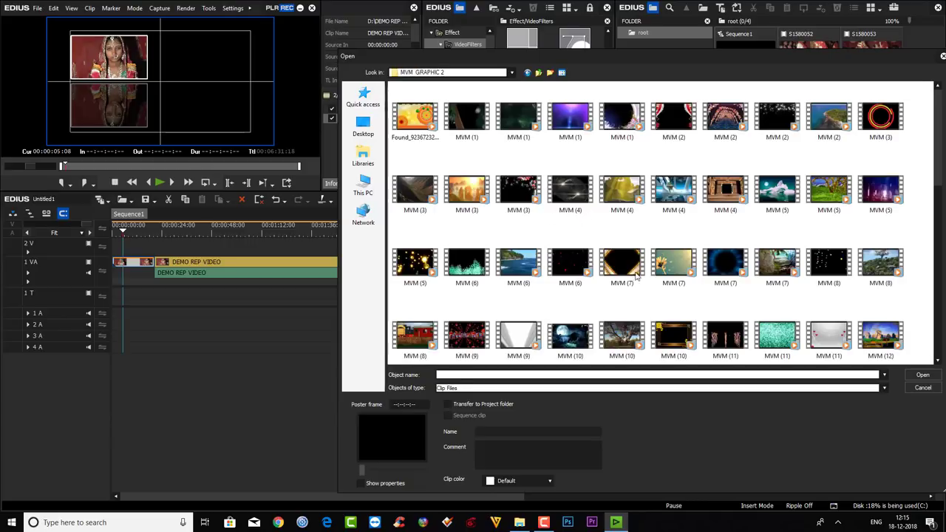
pyautogui.scroll(-3, 804, 302)
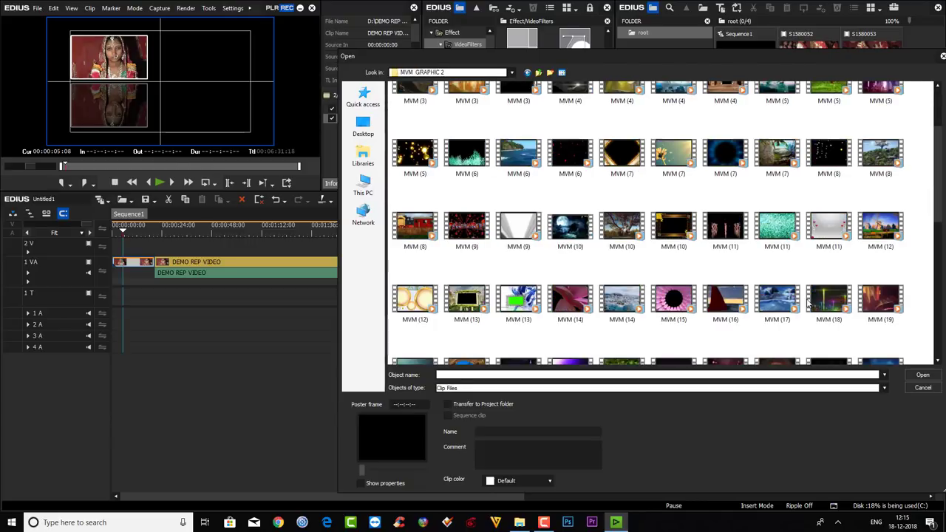
pyautogui.scroll(-3, 810, 303)
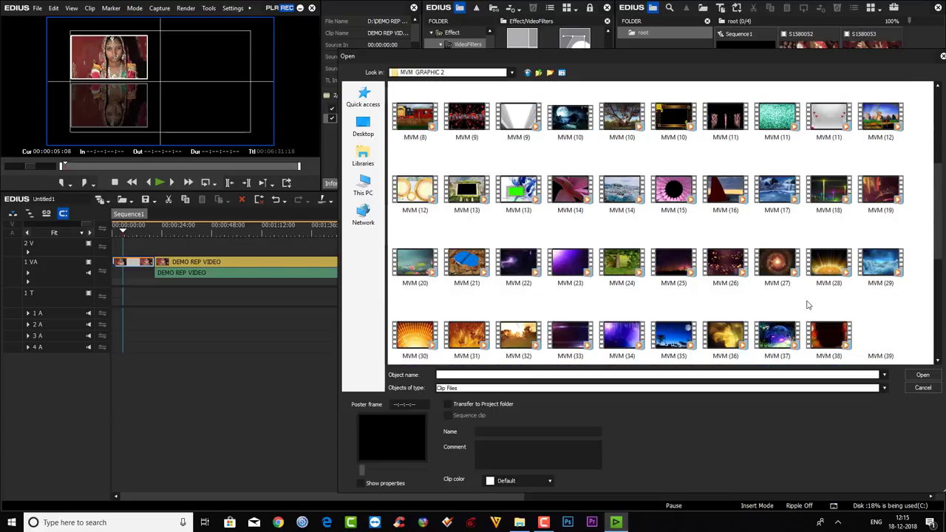
pyautogui.click(850, 266)
pyautogui.click(923, 375)
# - Move the picture-in-picture clip up to track 2 V, place MVM (28) at the start of 1 VA beneath it and play the composite
pyautogui.click(810, 107)
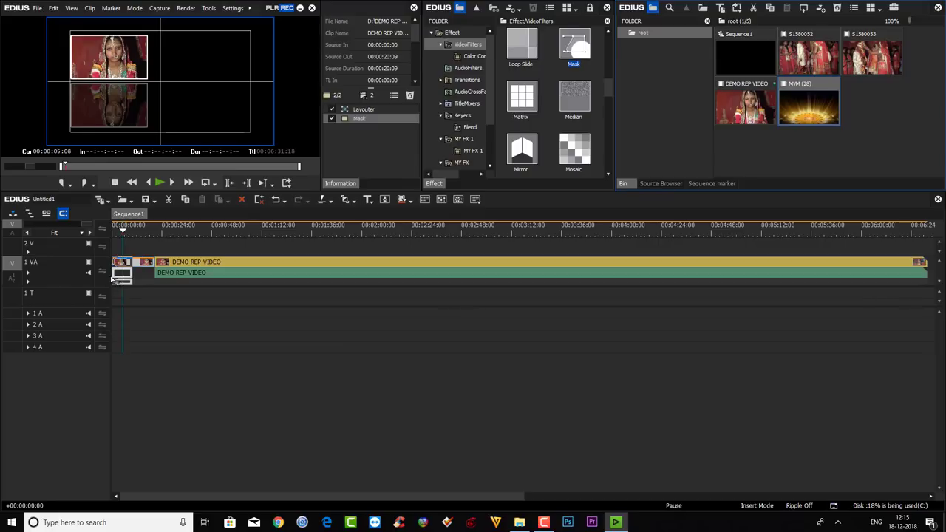
pyautogui.moveTo(127, 262); pyautogui.dragTo(143, 244)
pyautogui.moveTo(200, 240); pyautogui.dragTo(127, 266)
pyautogui.click(116, 228)
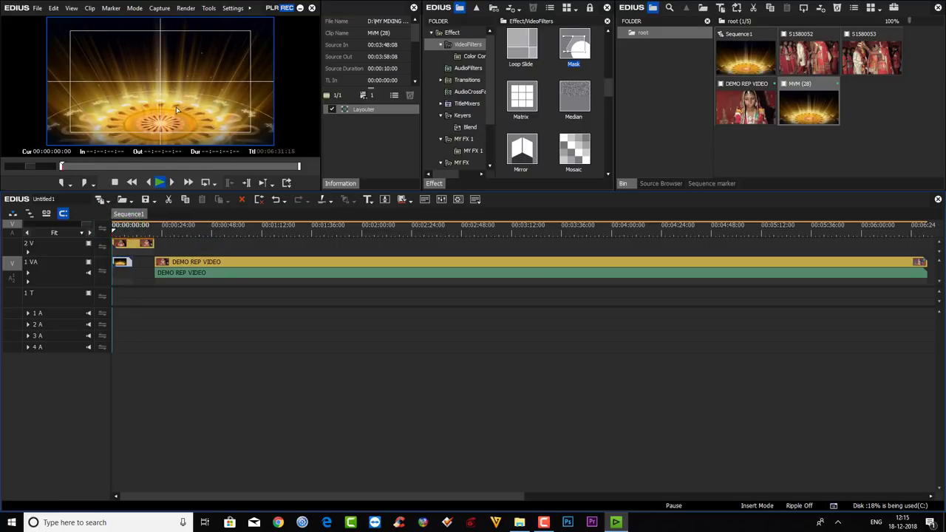
pyautogui.press('space')
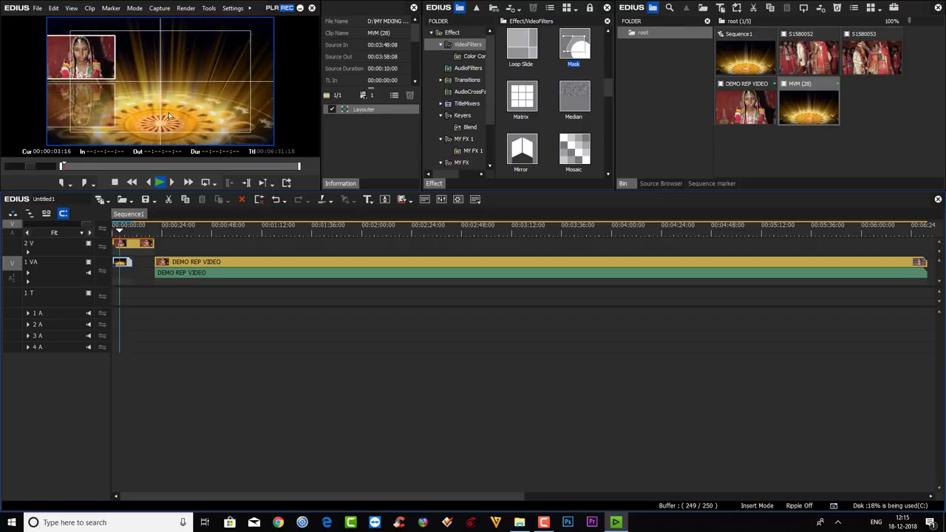
pyautogui.click(122, 264)
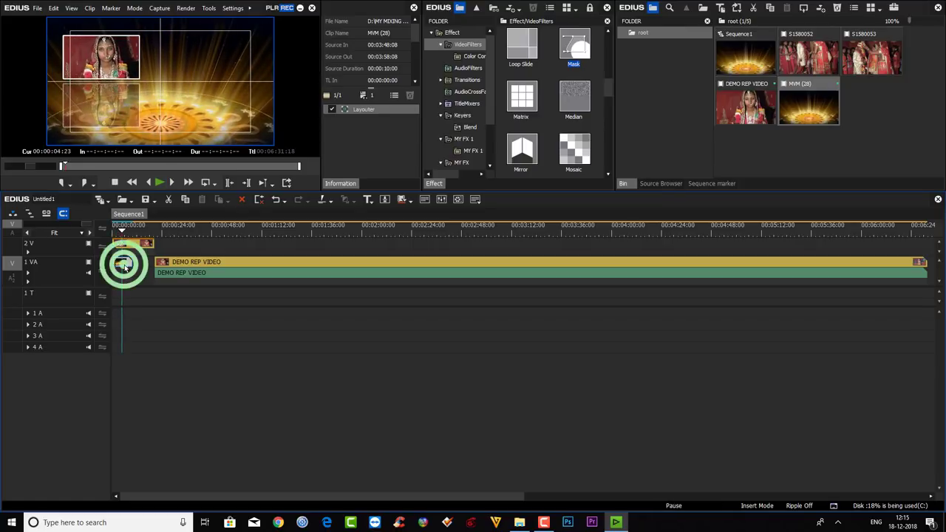
pyautogui.click(133, 245)
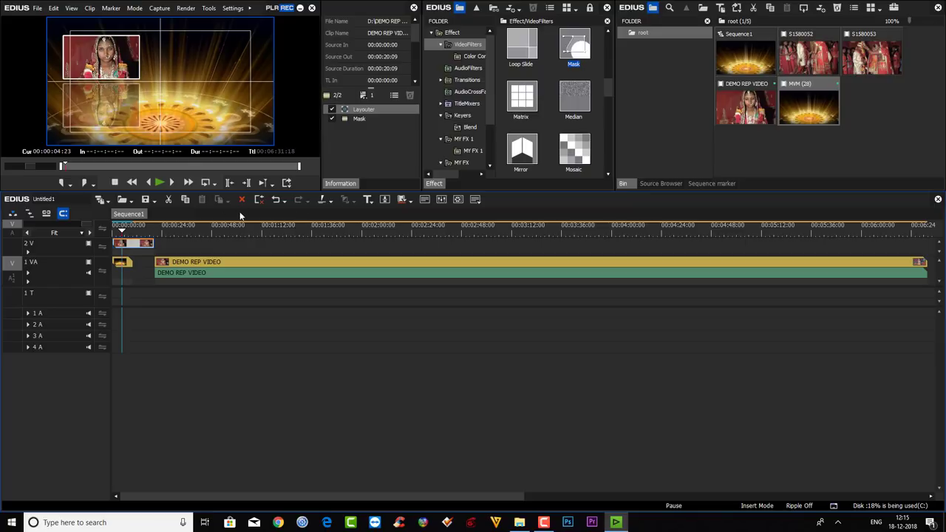
pyautogui.click(577, 49)
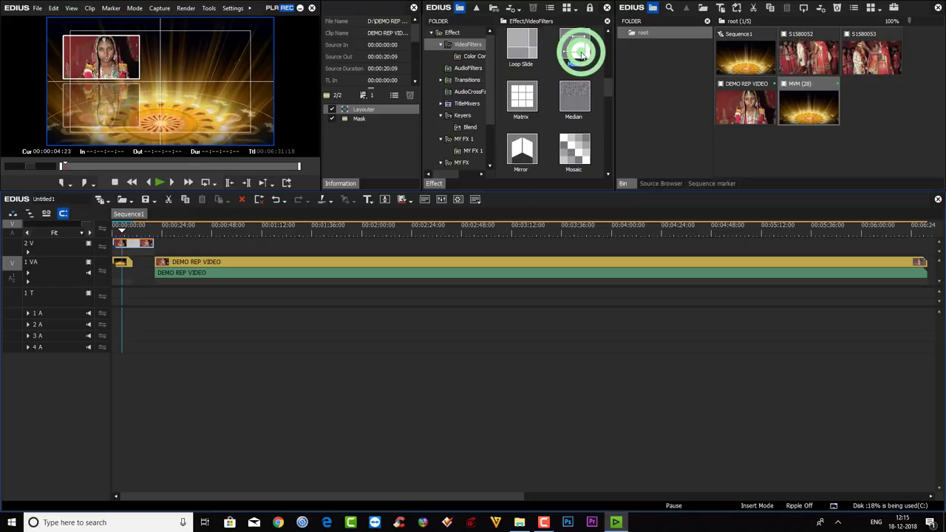
pyautogui.moveTo(582, 56); pyautogui.dragTo(364, 127)
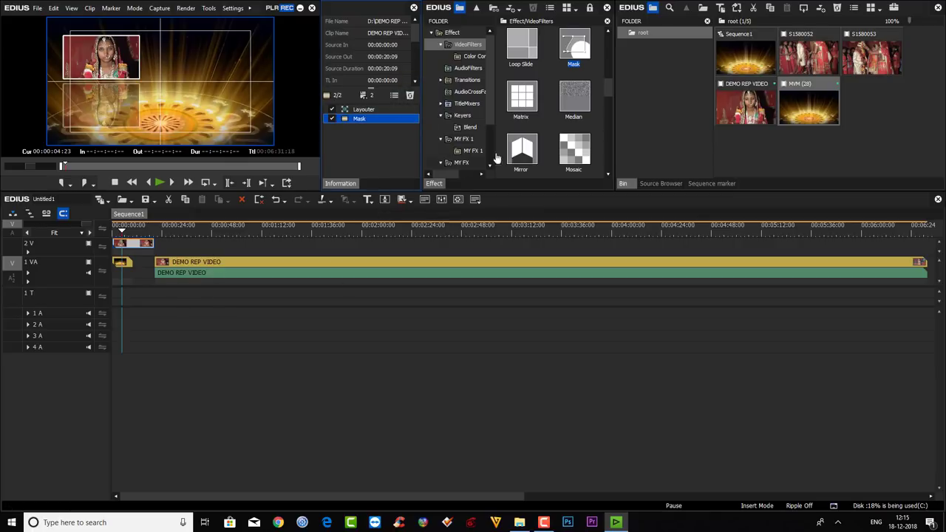
pyautogui.click(578, 49)
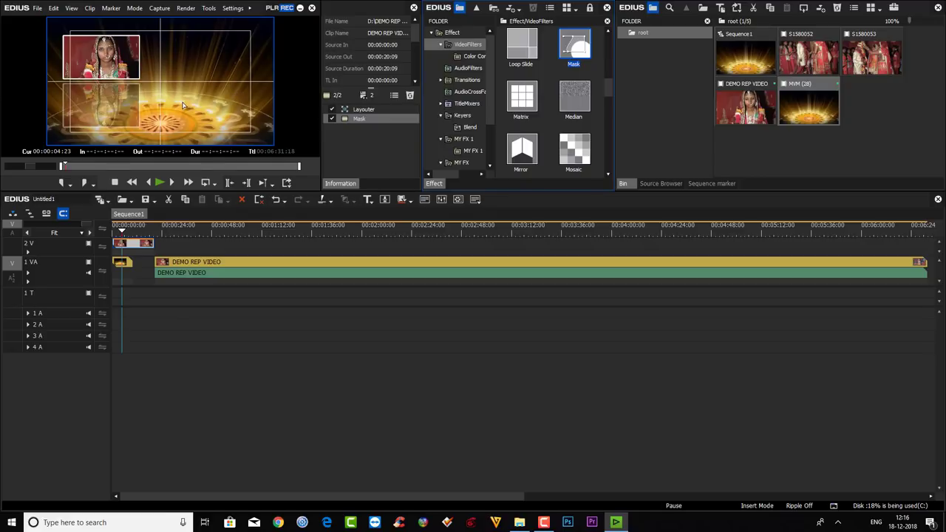
# - Delete the long DEMO REP VIDEO clip from 1 VA and place clip S1580053 where it started
pyautogui.moveTo(195, 255); pyautogui.dragTo(218, 289)
pyautogui.press('Delete')
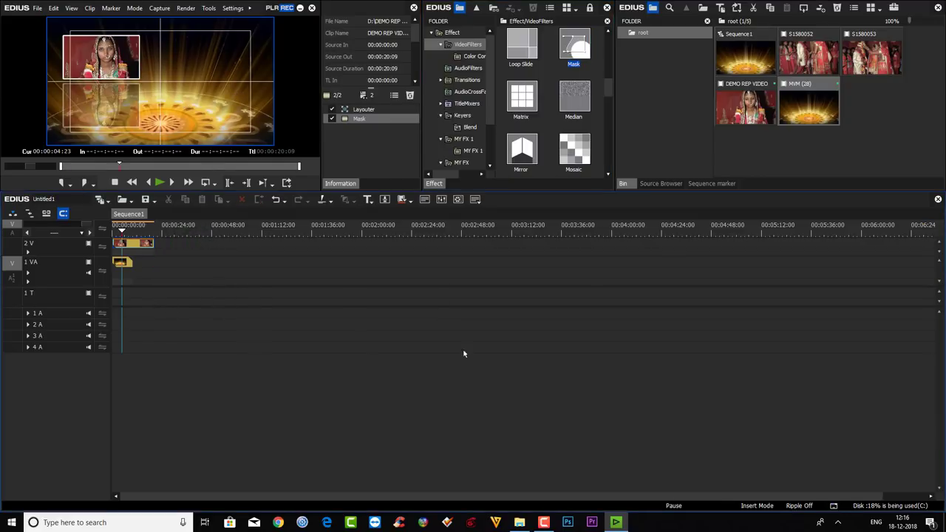
pyautogui.moveTo(868, 64); pyautogui.dragTo(158, 276)
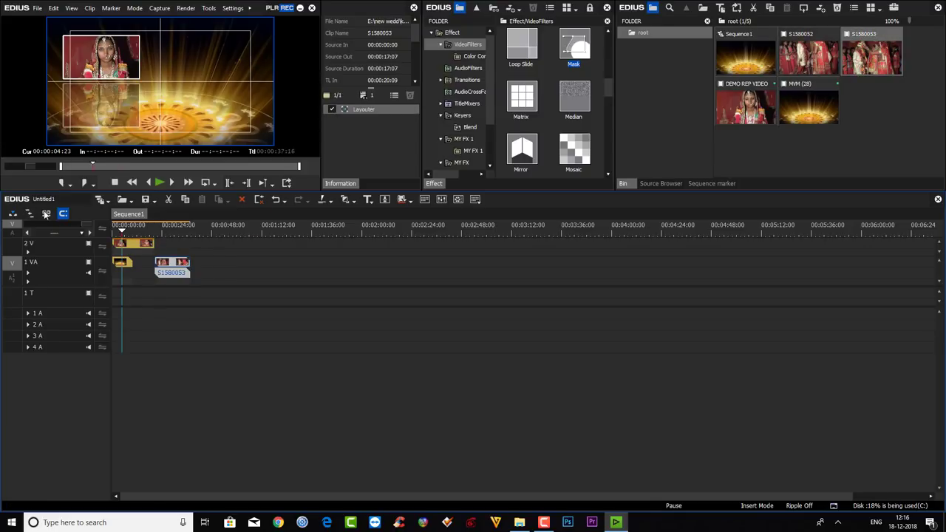
# - Delete the audio of S1580053 and turn on ripple mode
pyautogui.click(170, 279)
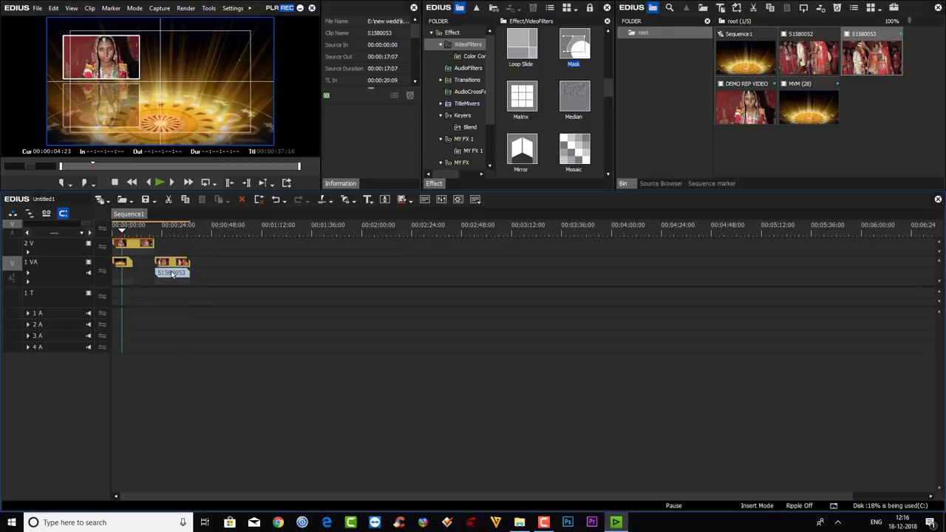
pyautogui.click(30, 214)
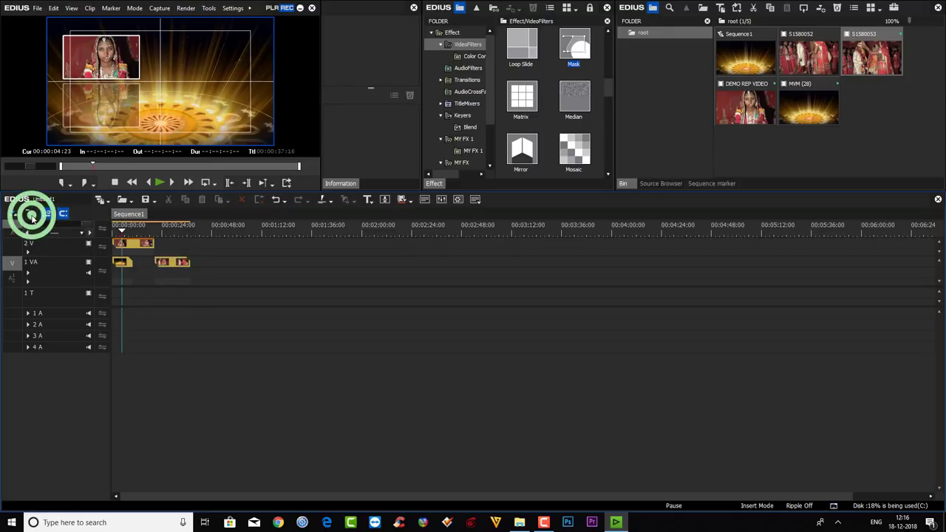
# - Scrub and play the opening of S1580053 to examine the garland exchange for a cut point
pyautogui.click(165, 230)
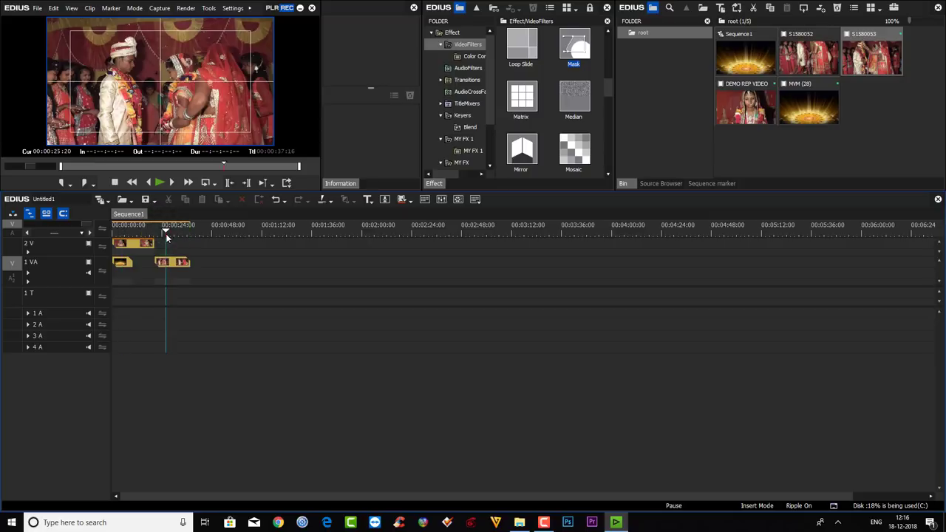
pyautogui.moveTo(44, 224); pyautogui.dragTo(59, 231)
pyautogui.moveTo(418, 490); pyautogui.dragTo(320, 485)
pyautogui.click(276, 230)
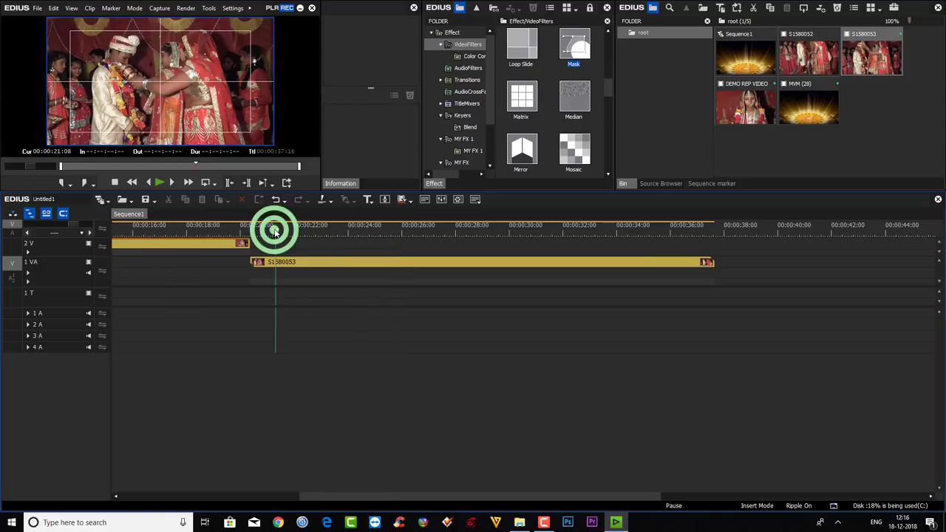
pyautogui.moveTo(277, 231); pyautogui.dragTo(253, 229)
pyautogui.press('space')
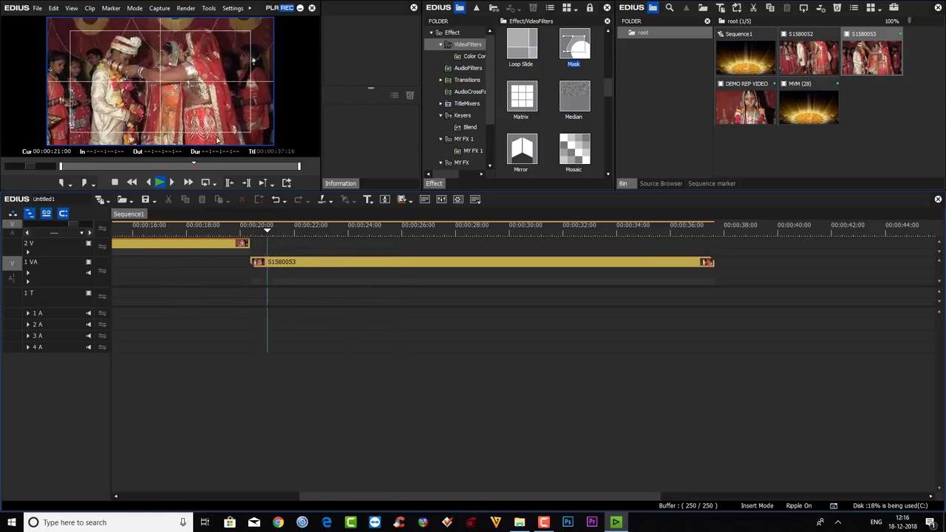
pyautogui.click(268, 230)
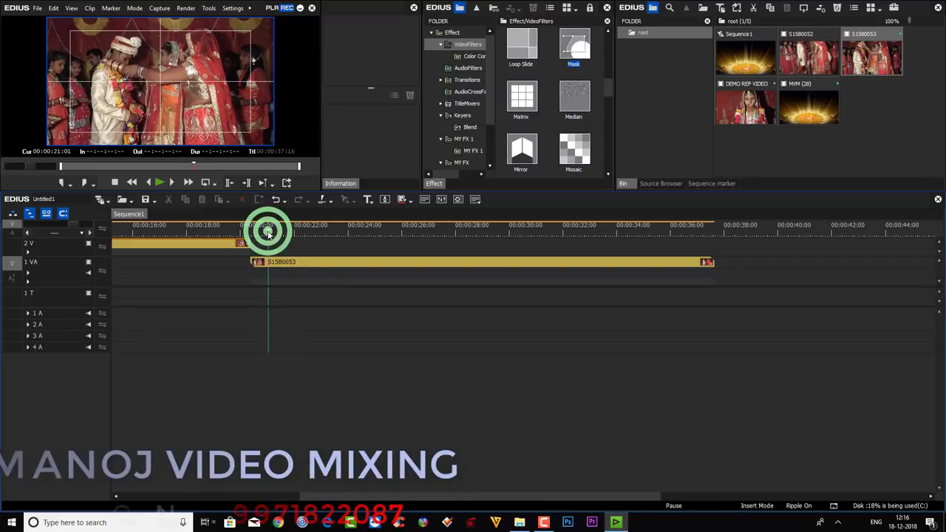
pyautogui.click(264, 231)
pyautogui.moveTo(261, 229); pyautogui.dragTo(256, 227)
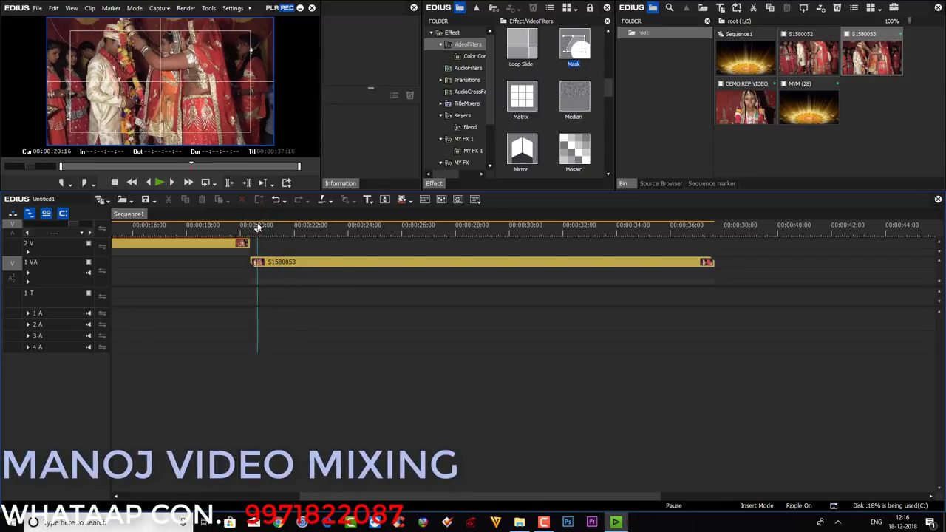
pyautogui.press('space')
# - Replay the garland exchange, step frame by frame to 00:00:21:11 and split S1580053 there
pyautogui.click(66, 227)
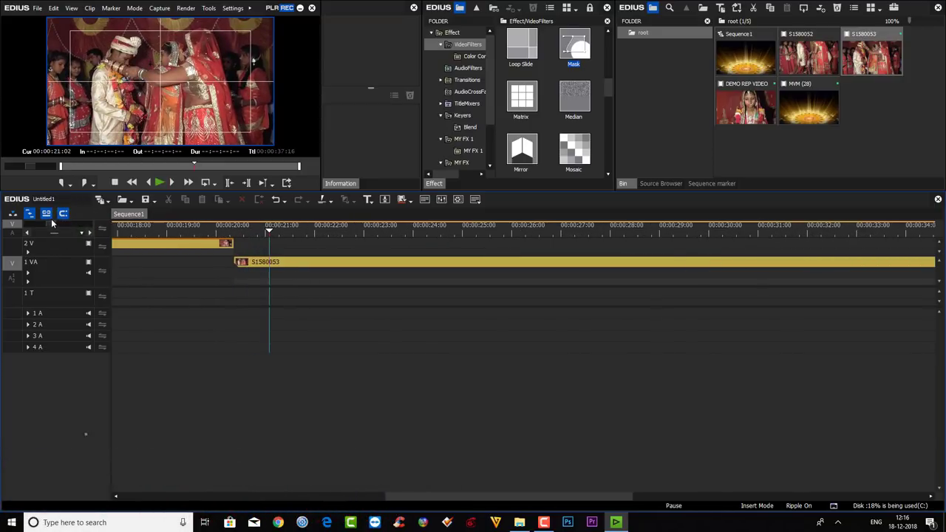
pyautogui.press('space')
pyautogui.click(252, 233)
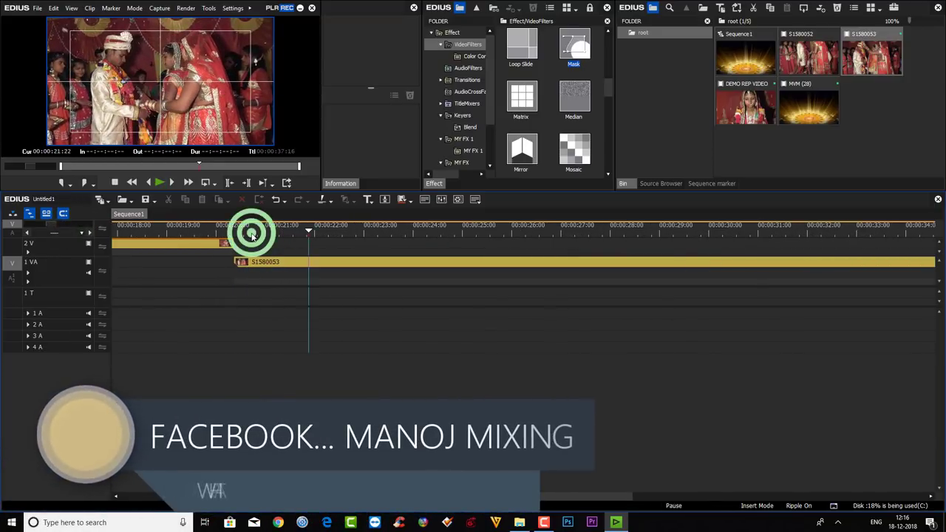
pyautogui.press('space')
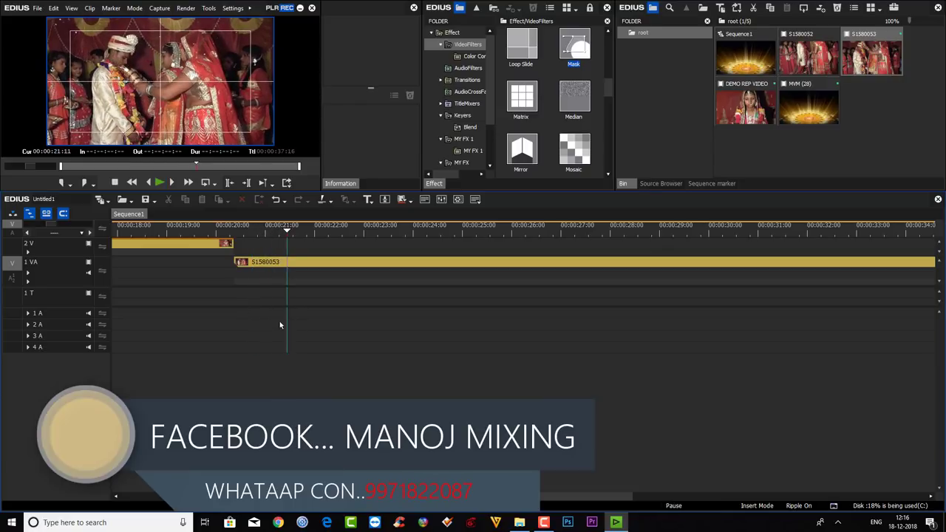
pyautogui.press('Left')
pyautogui.press('Left')
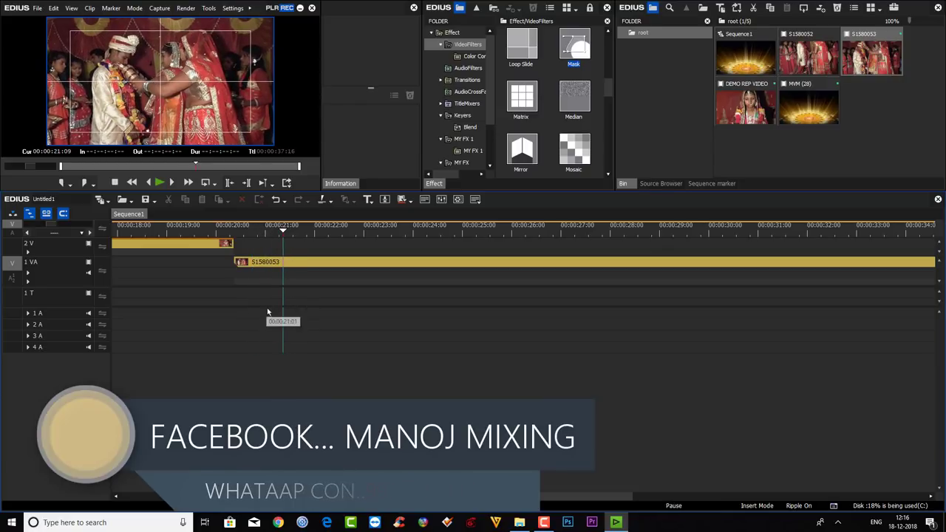
pyautogui.press('Right')
pyautogui.press('Right')
pyautogui.press('Right')
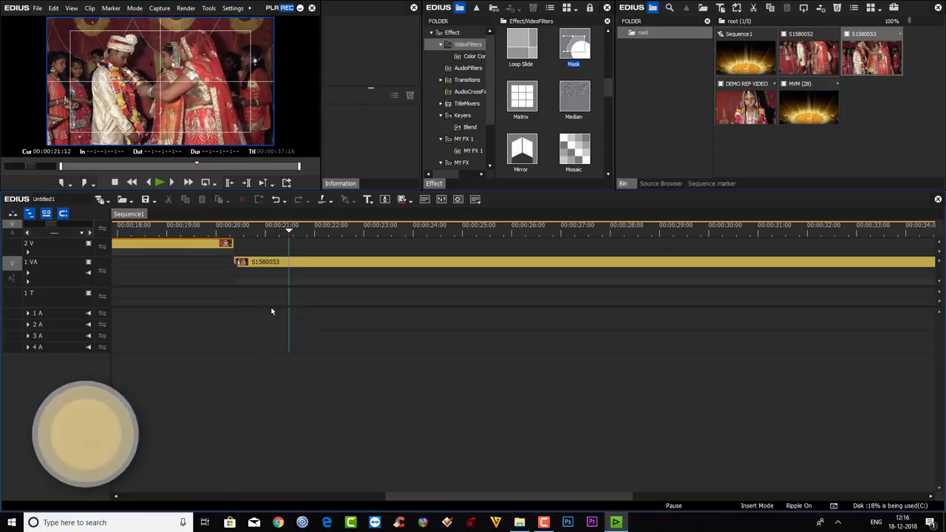
pyautogui.press('Left')
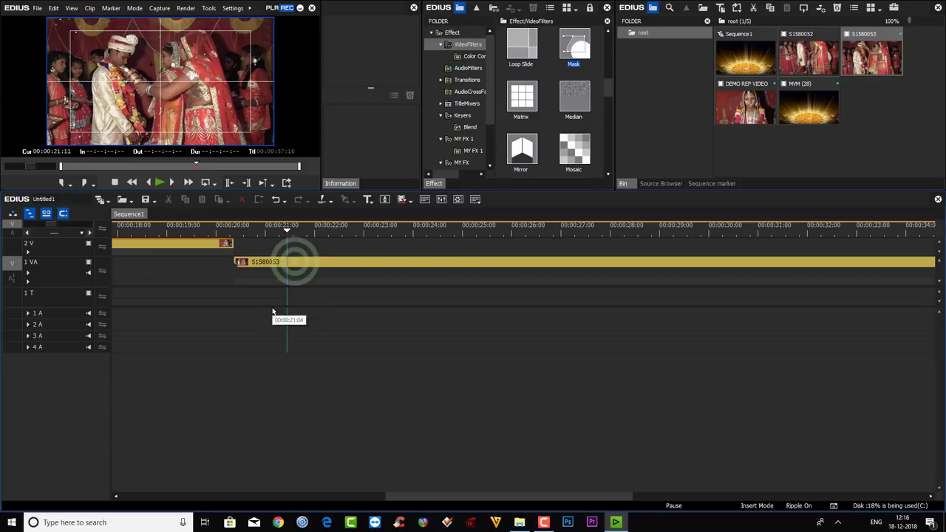
pyautogui.click(295, 263)
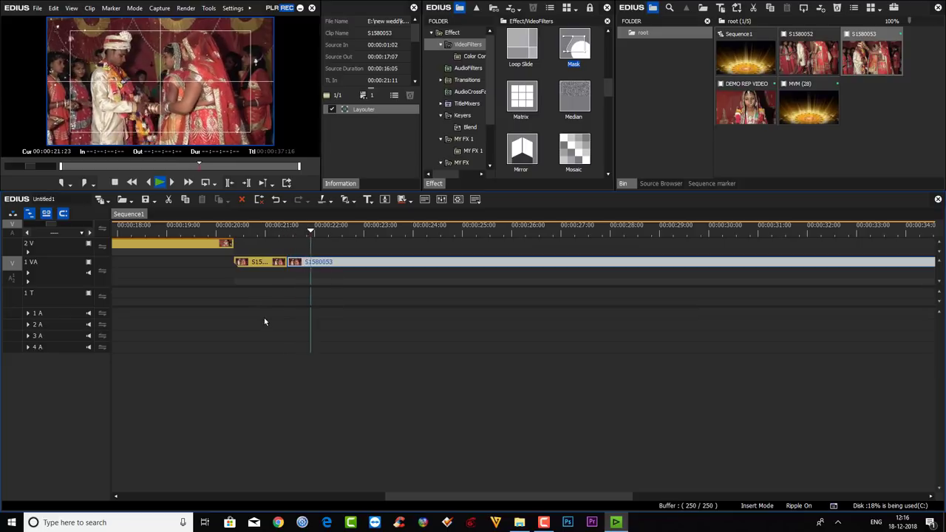
# - Split S1580053 again at 00:00:22:17 and return the playhead to 00:00:21:23 within the middle segment
pyautogui.press('space')
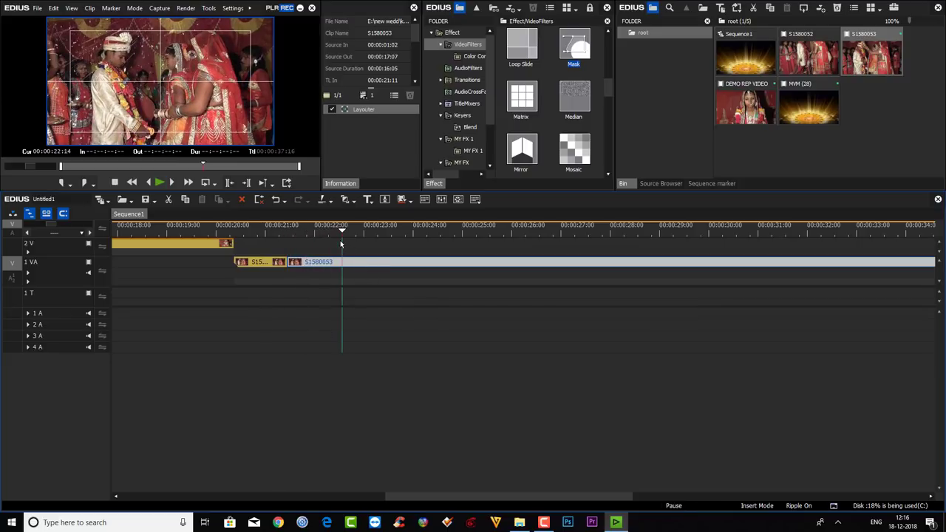
pyautogui.click(306, 226)
pyautogui.press('space')
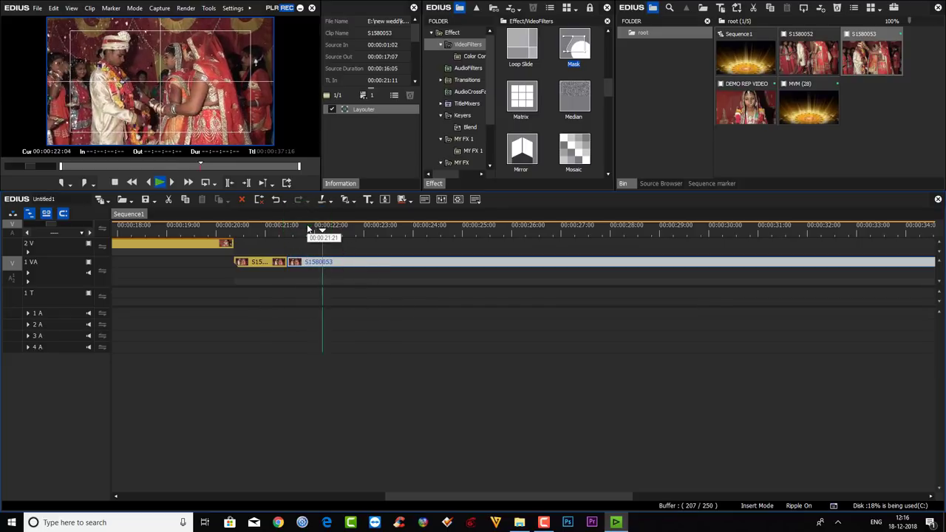
pyautogui.click(349, 263)
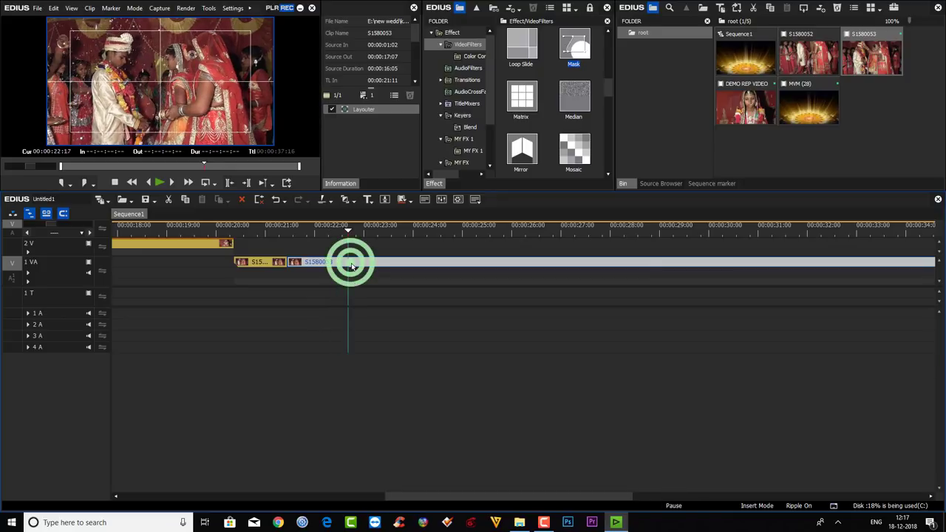
pyautogui.press('c')
pyautogui.click(310, 226)
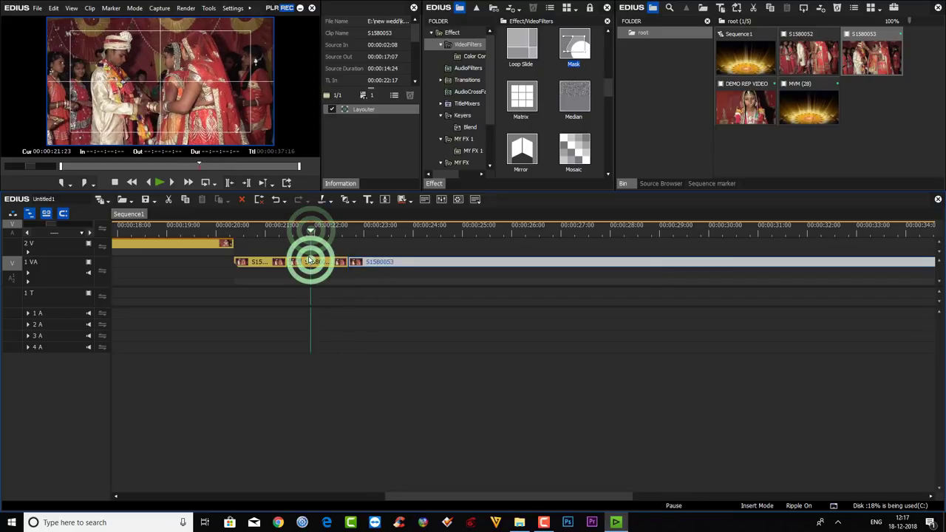
# - Set the speed of the middle S1580053 segment starting at 00:00:21:11 to 50%
pyautogui.click(310, 262)
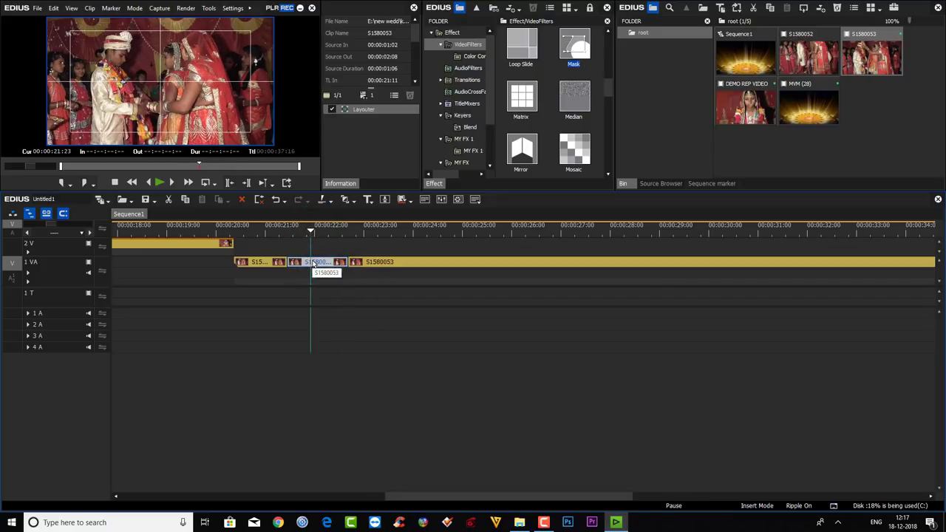
pyautogui.hotkey('alt', 'e')
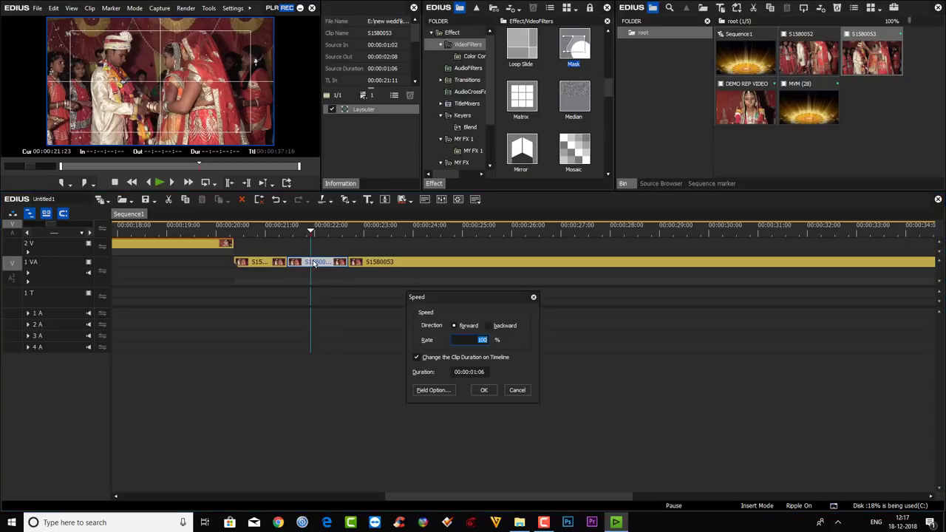
pyautogui.click(476, 340)
pyautogui.write('50')
pyautogui.click(474, 392)
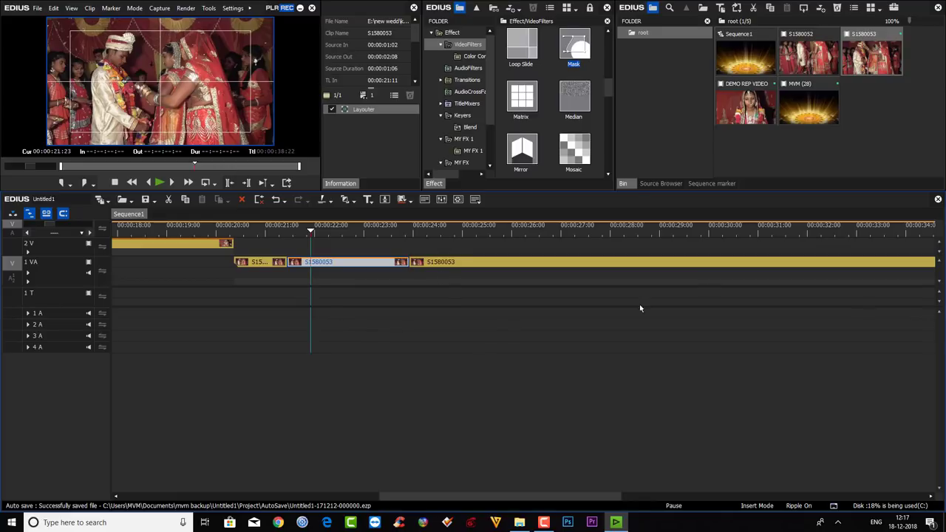
# - Play the sequence from the start of S1580053 and split its last segment at 00:00:26:02
pyautogui.click(237, 229)
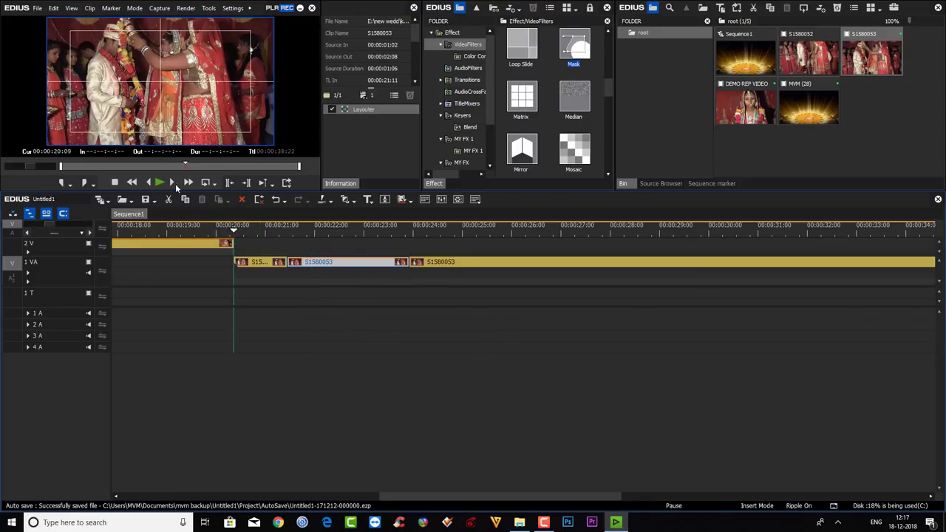
pyautogui.press('space')
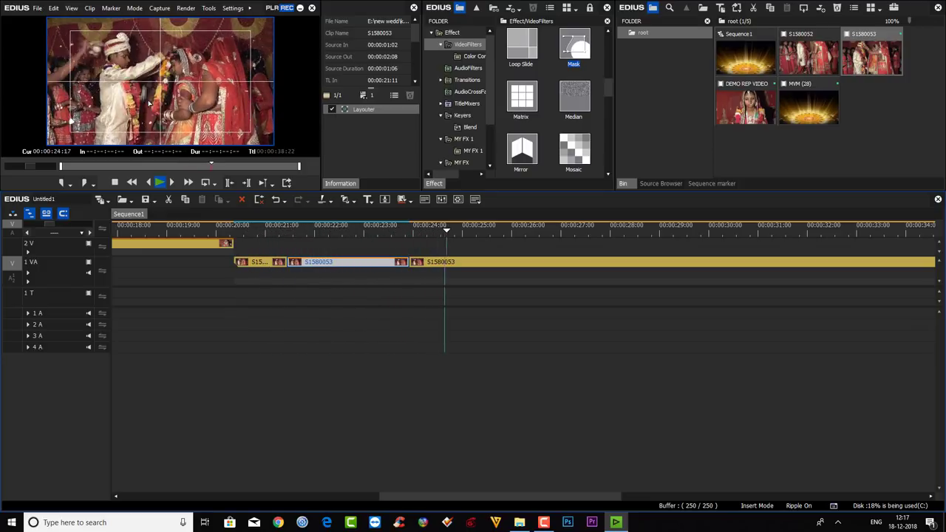
pyautogui.press('space')
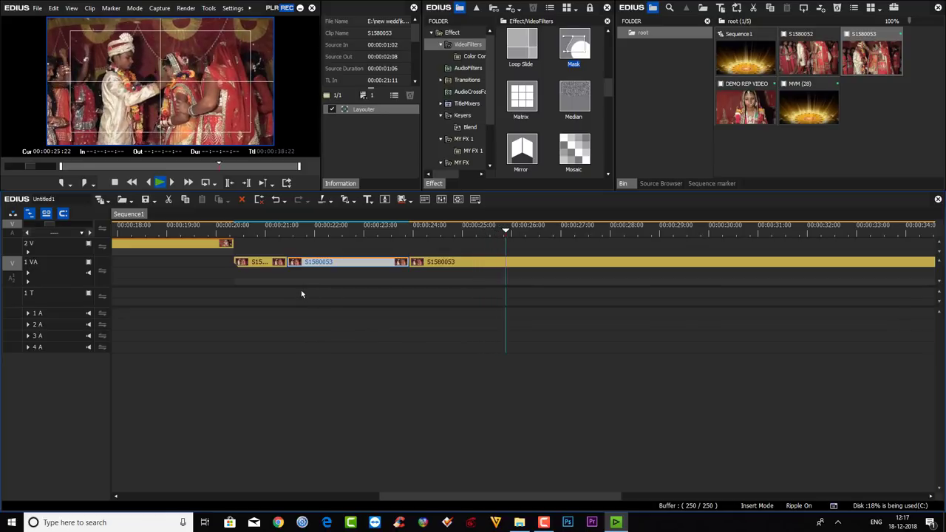
pyautogui.click(514, 263)
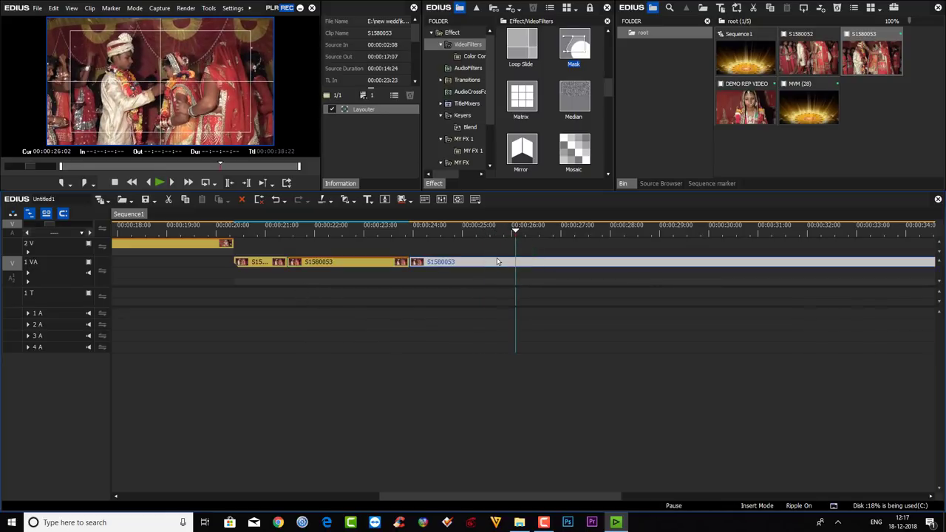
pyautogui.press('c')
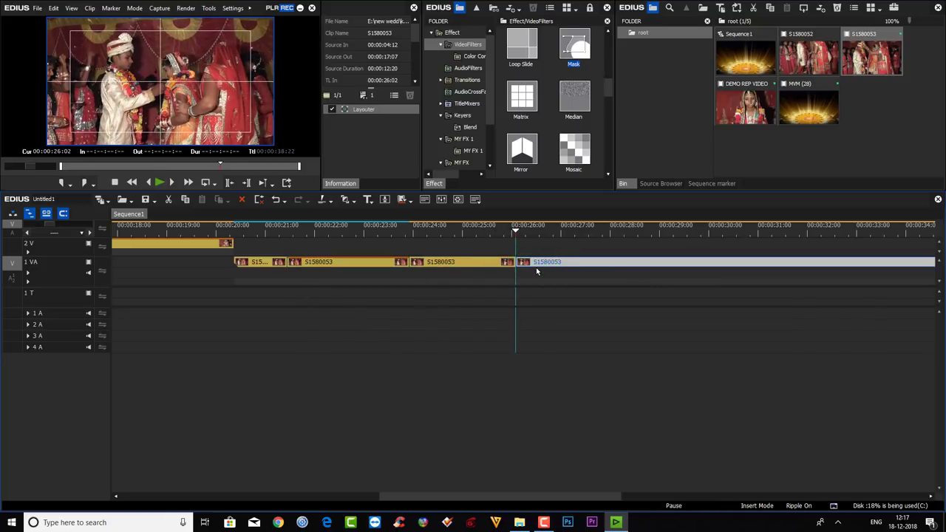
# - Preview the footage after the new cut, position the playhead at 00:00:26:20 and split S1580053 there
pyautogui.press('space')
pyautogui.click(513, 226)
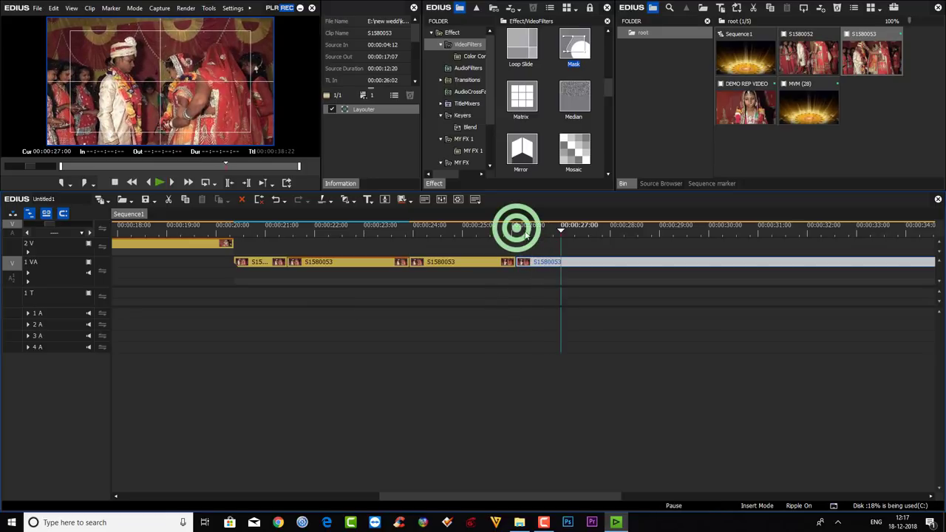
pyautogui.press('space')
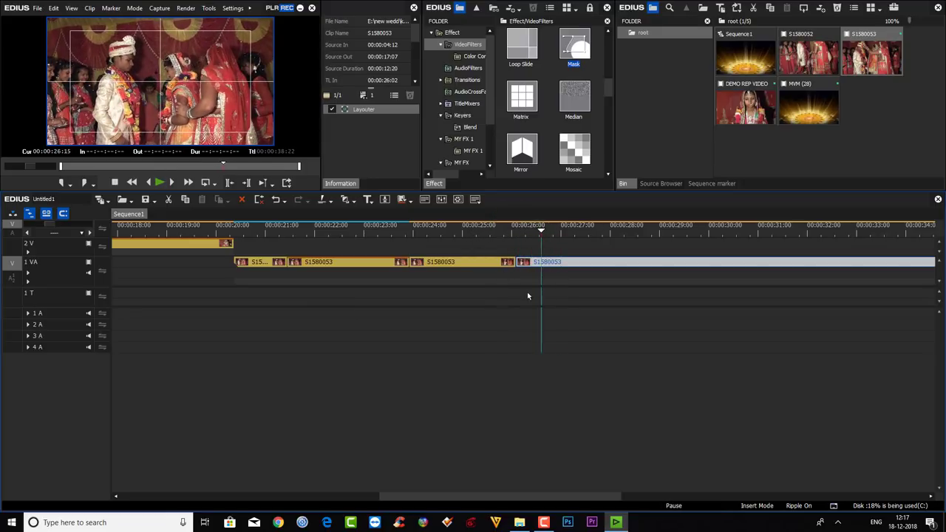
pyautogui.press('space')
pyautogui.press('space')
pyautogui.press('Left')
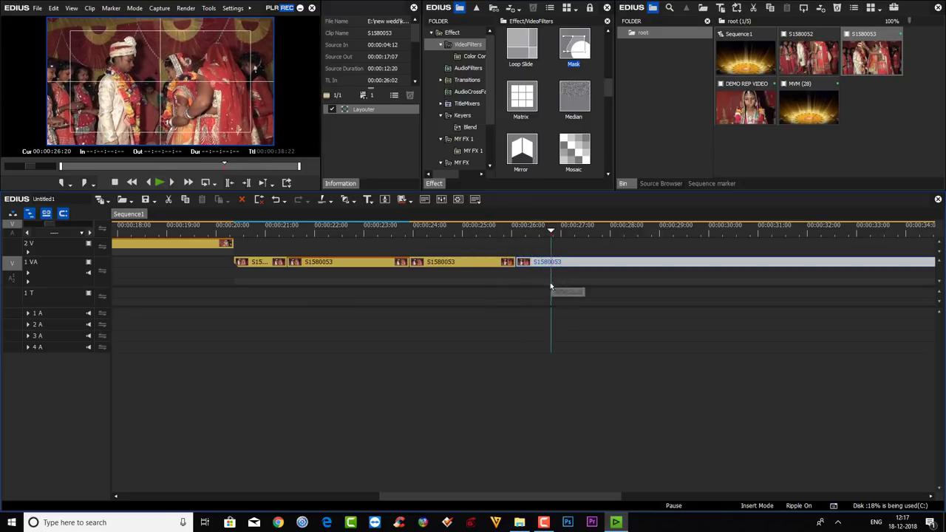
pyautogui.click(542, 266)
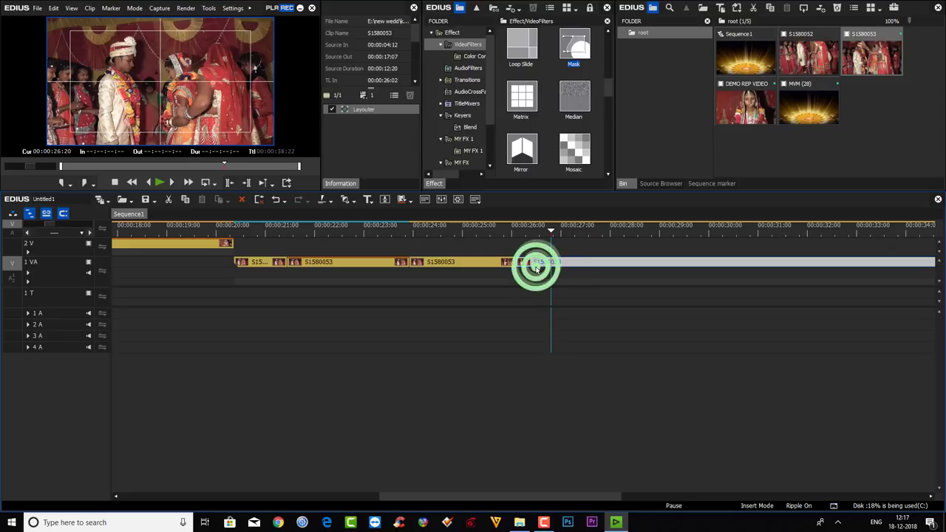
# - Set the speed of the short S1580053 segment starting at 00:00:26:02 to 50%
pyautogui.click(535, 222)
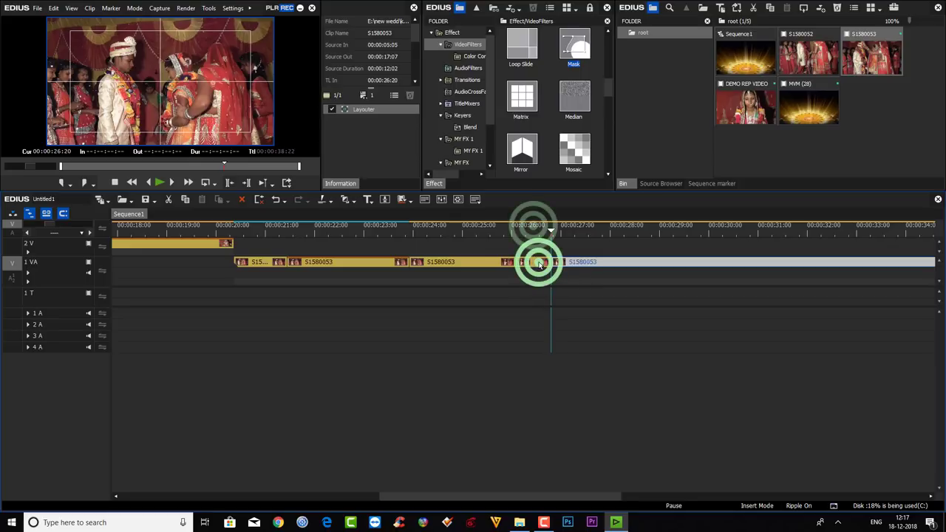
pyautogui.click(533, 266)
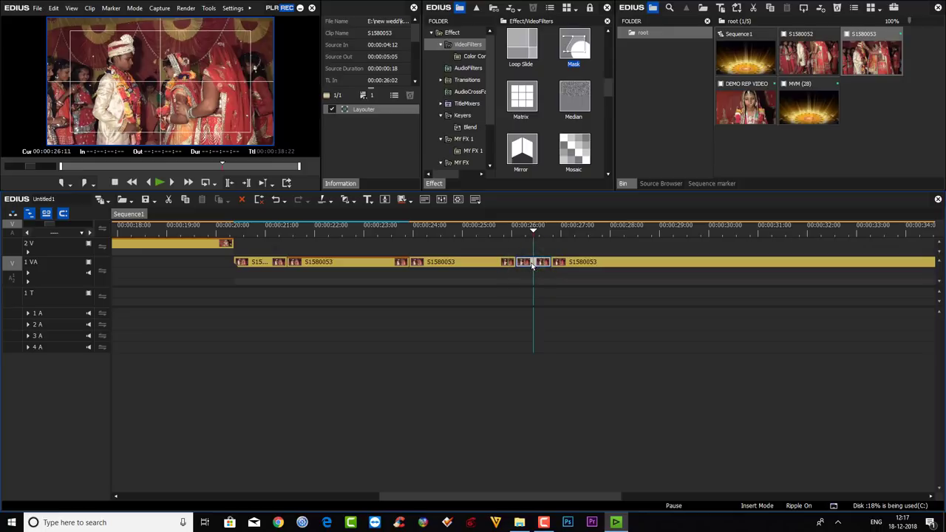
pyautogui.hotkey('alt', 'e')
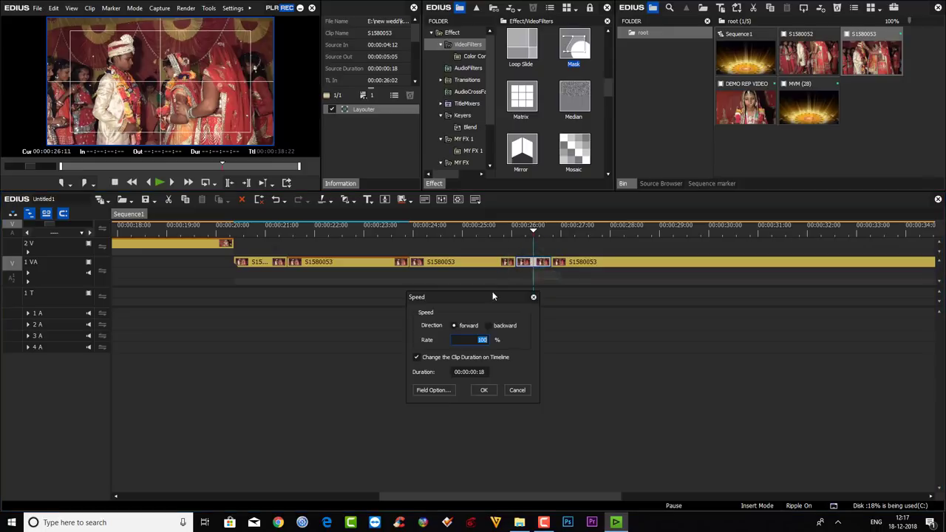
pyautogui.write('540')
pyautogui.click(473, 341)
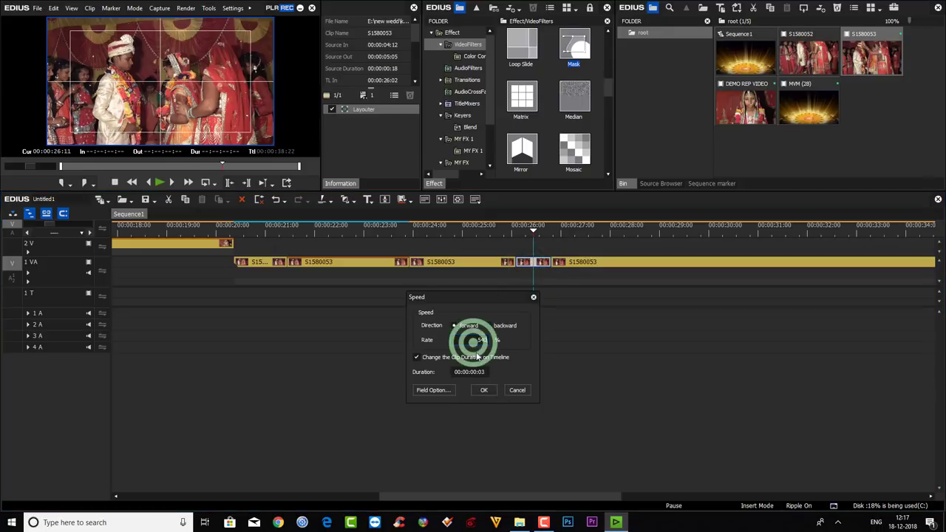
pyautogui.write('5')
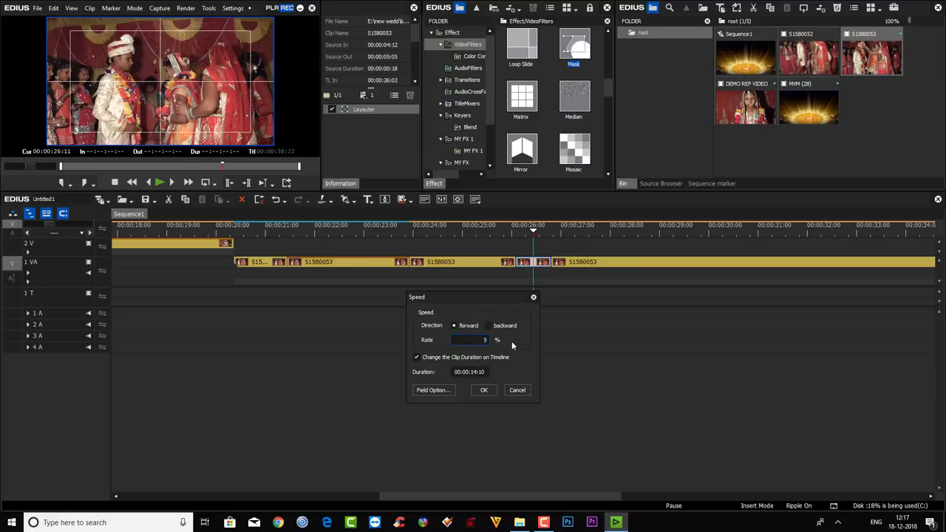
pyautogui.click(475, 389)
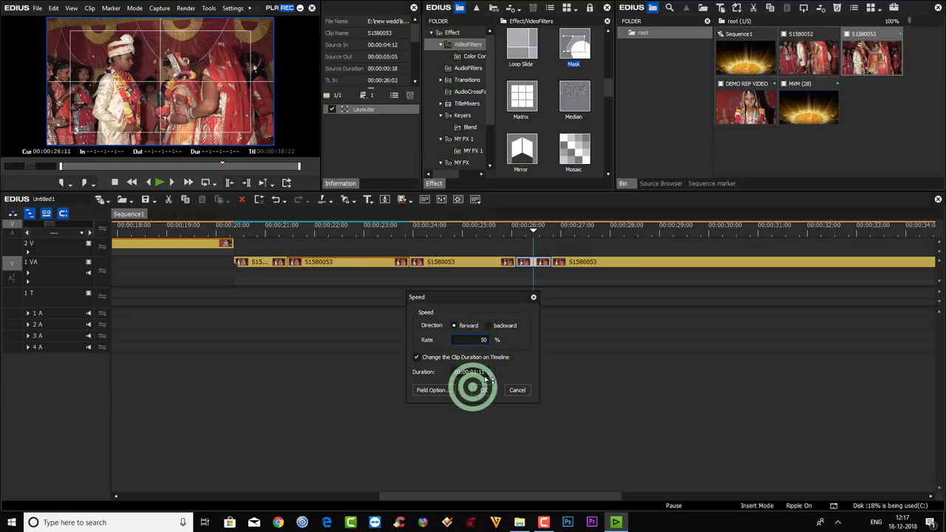
# - Play the slowed segments and the rest of S1580053, widening the timeline view to examine the clip through to its end
pyautogui.click(517, 232)
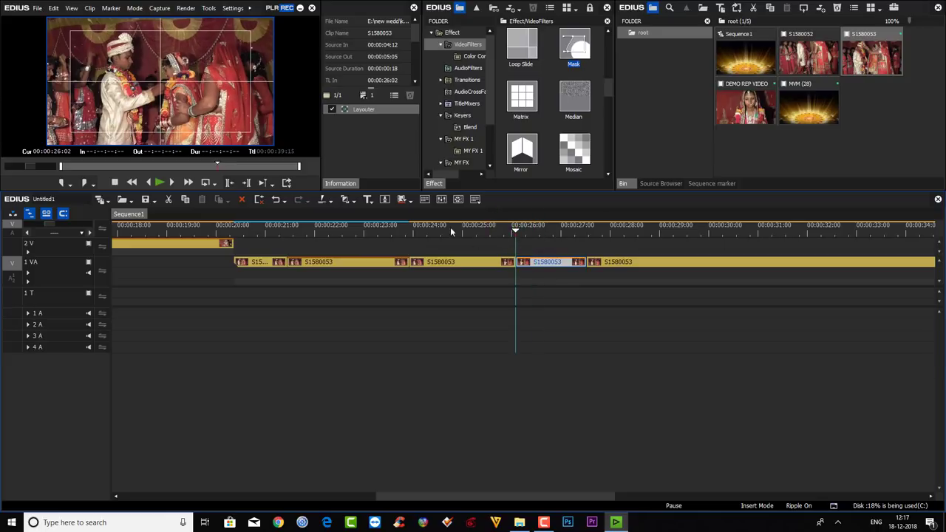
pyautogui.press('space')
pyautogui.click(409, 224)
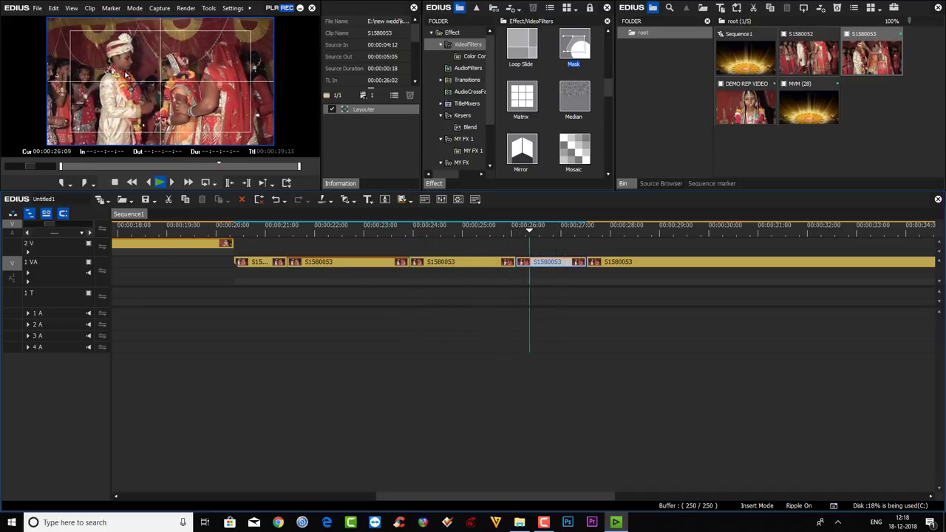
pyautogui.press('space')
pyautogui.moveTo(46, 224); pyautogui.dragTo(69, 231)
pyautogui.moveTo(268, 496); pyautogui.dragTo(368, 498)
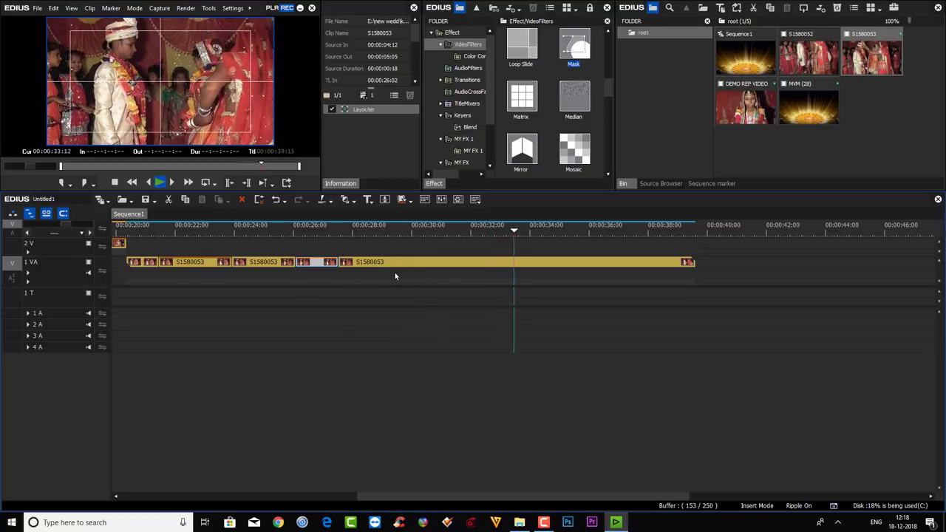
pyautogui.press('space')
pyautogui.click(448, 499)
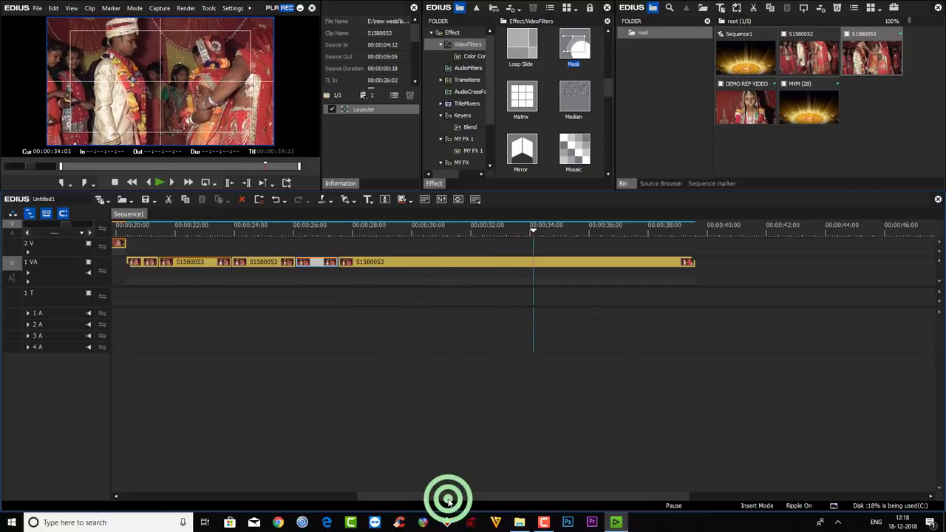
pyautogui.moveTo(448, 499); pyautogui.dragTo(522, 501)
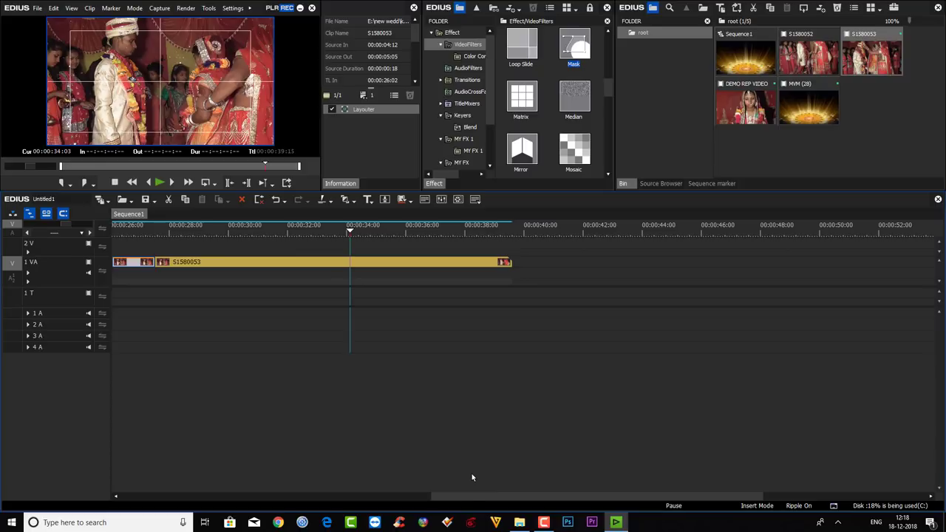
pyautogui.click(512, 232)
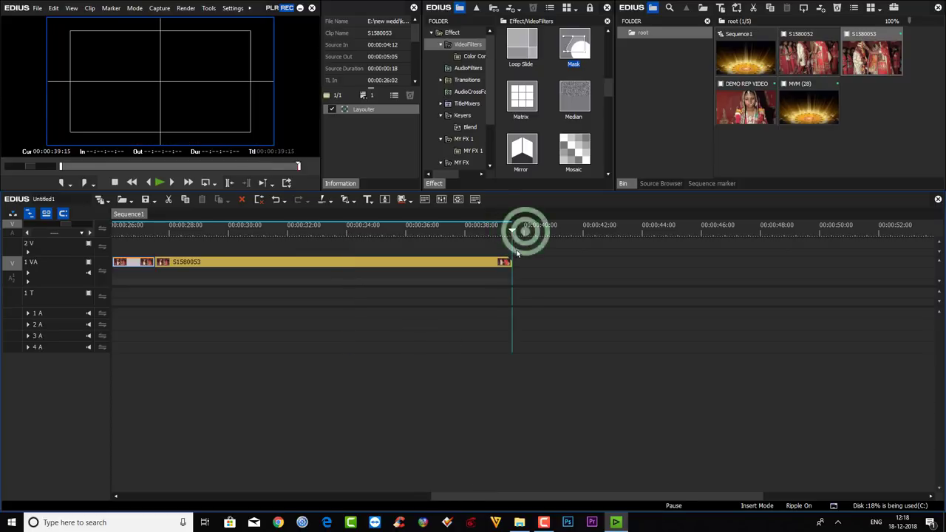
pyautogui.moveTo(520, 232); pyautogui.dragTo(512, 234)
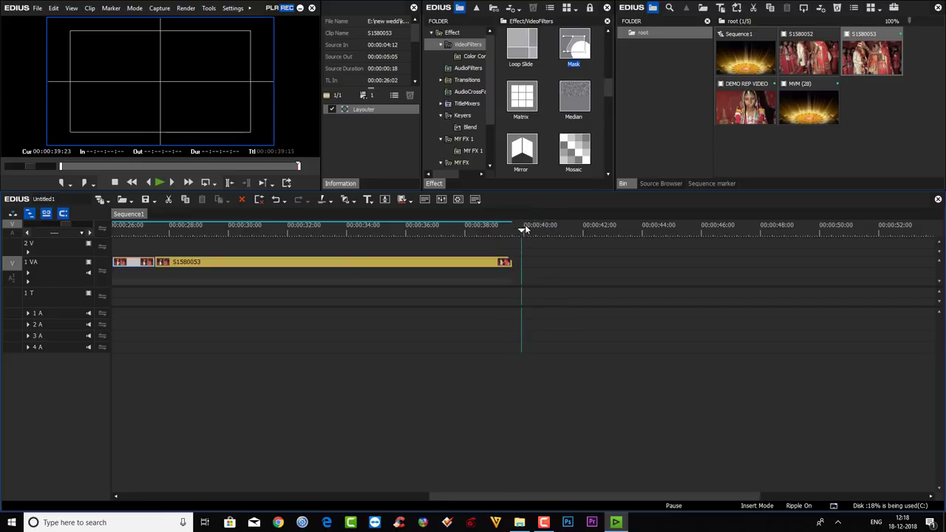
pyautogui.click(319, 230)
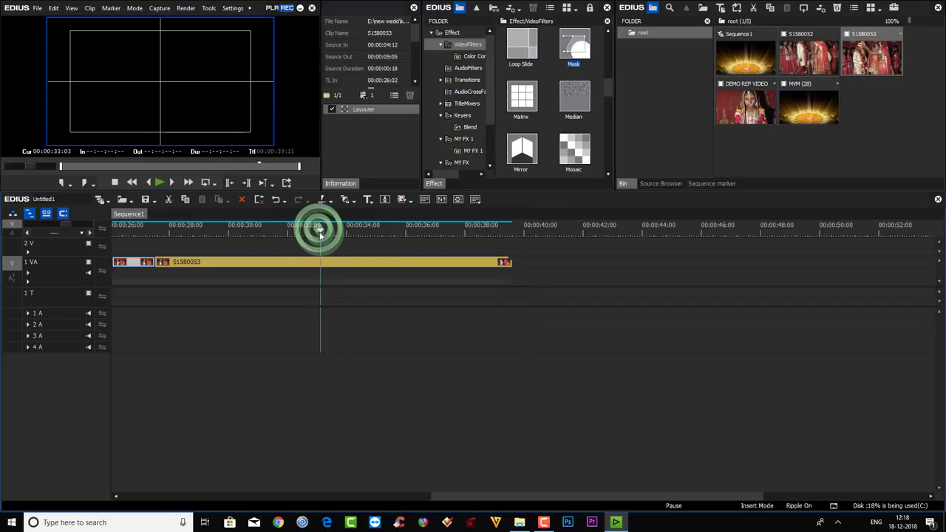
pyautogui.click(302, 230)
# - Switch to File Explorer and open the properties of source file S1580053 to examine its video details
pyautogui.click(299, 8)
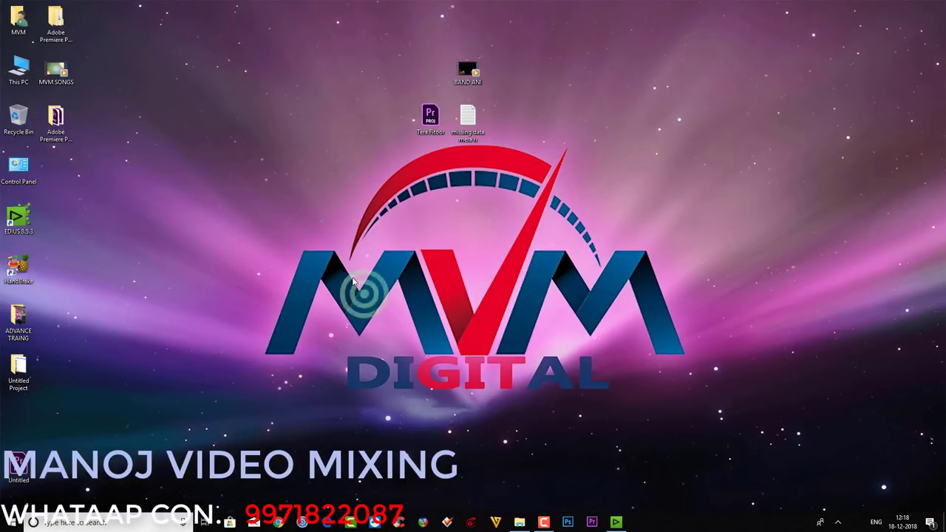
pyautogui.rightClick(342, 268)
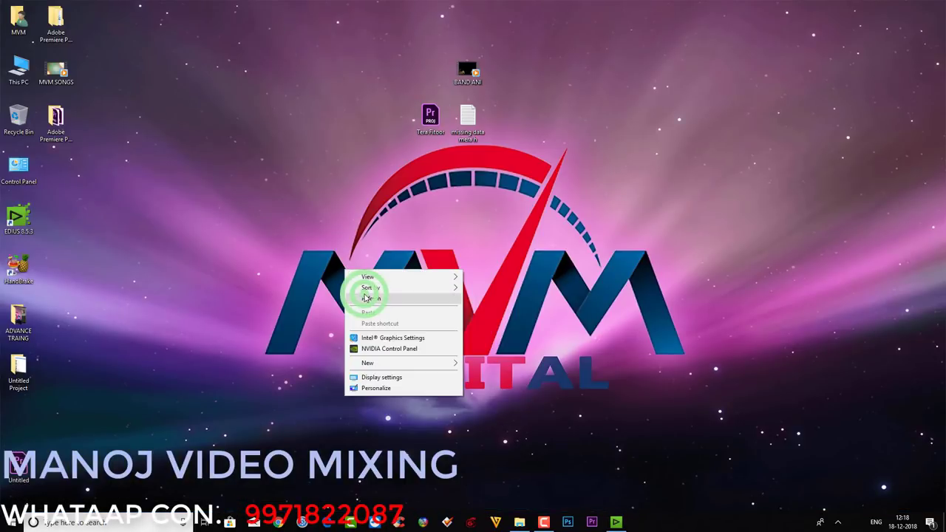
pyautogui.click(364, 298)
pyautogui.click(517, 522)
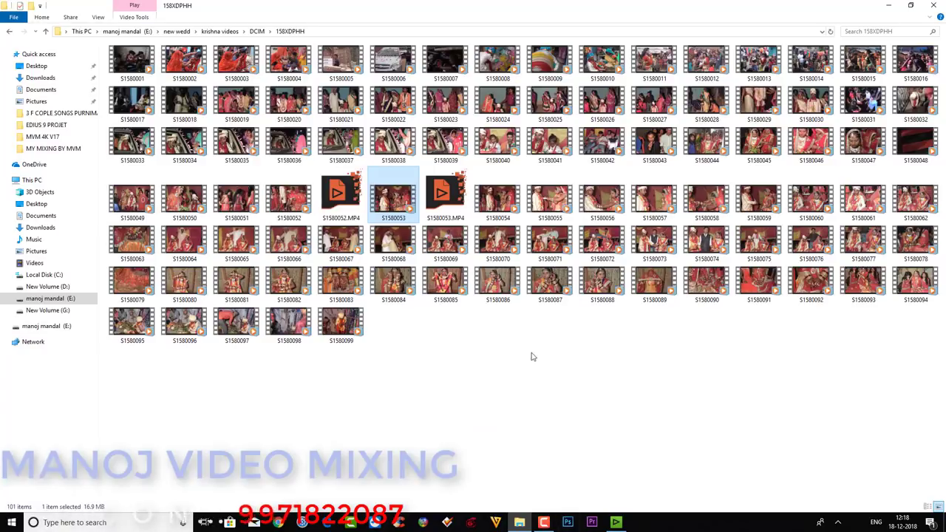
pyautogui.click(393, 203)
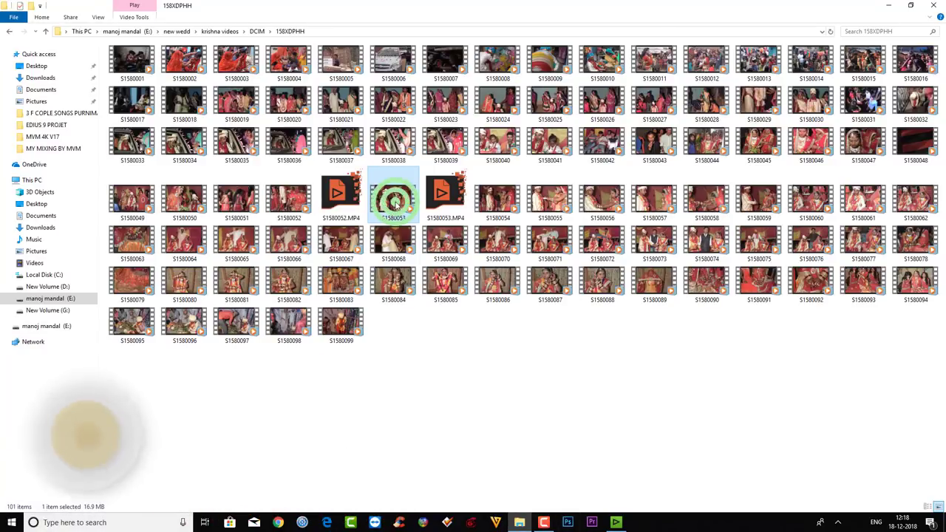
pyautogui.rightClick(391, 198)
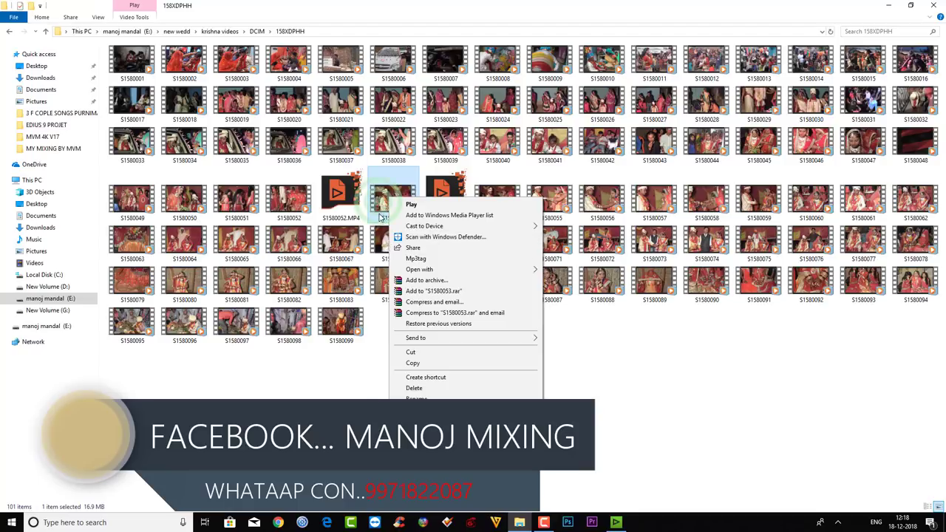
pyautogui.click(378, 204)
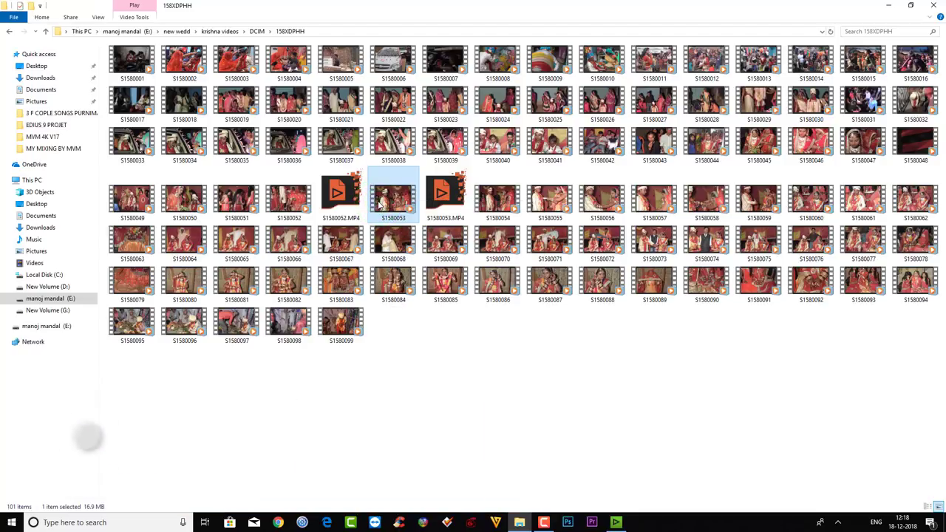
pyautogui.rightClick(378, 205)
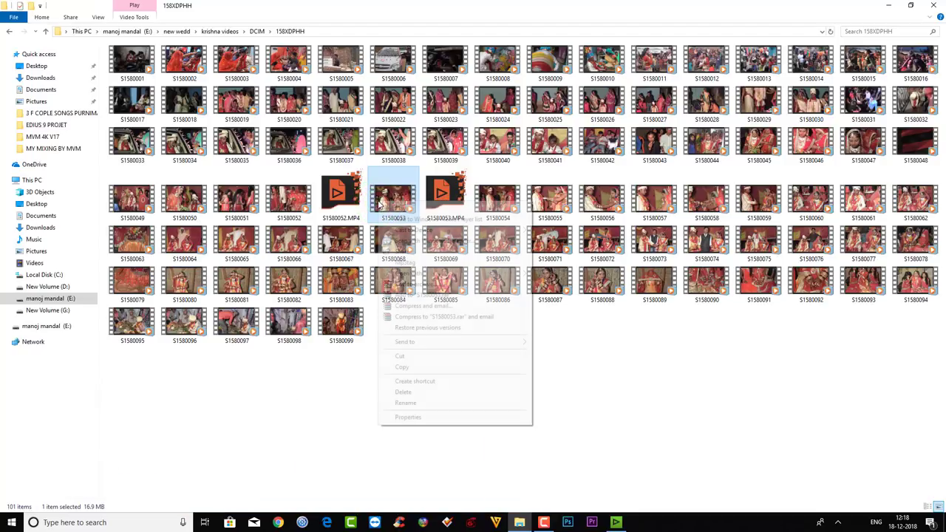
pyautogui.click(408, 419)
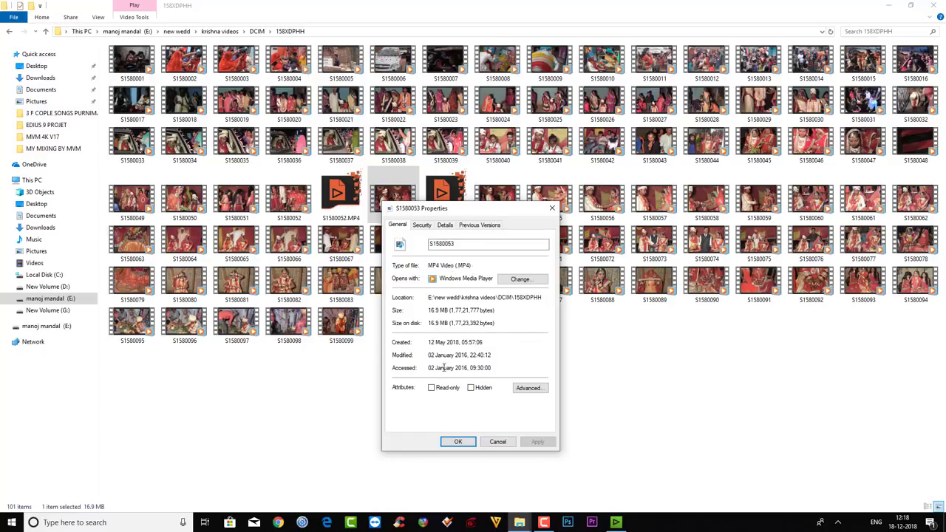
pyautogui.click(444, 226)
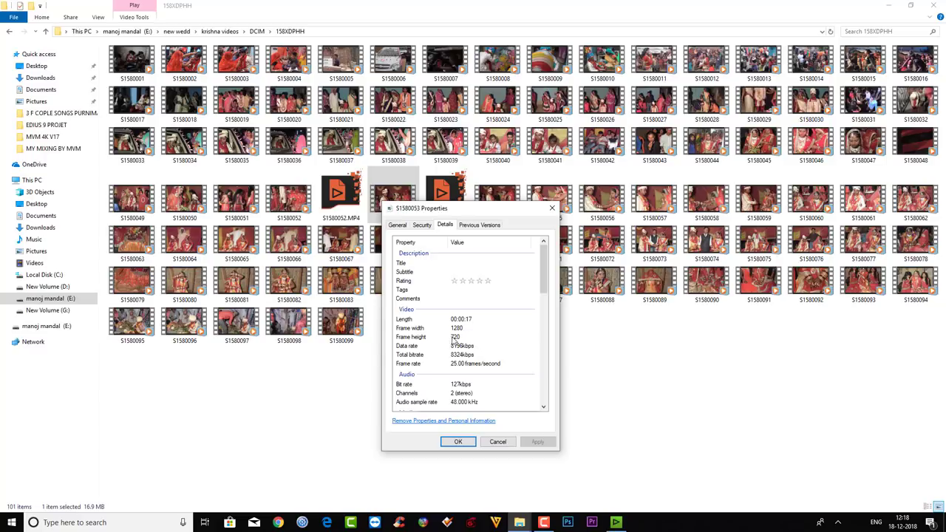
# - Examine the source file's frame rate in its properties, switch to EDIUS and compare it with the project settings' frame rate
pyautogui.moveTo(543, 289); pyautogui.dragTo(547, 309)
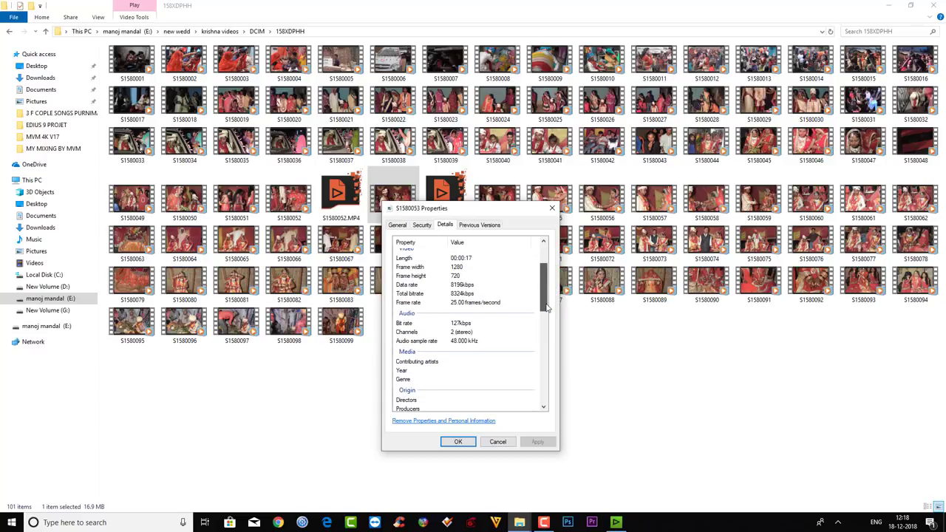
pyautogui.click(454, 303)
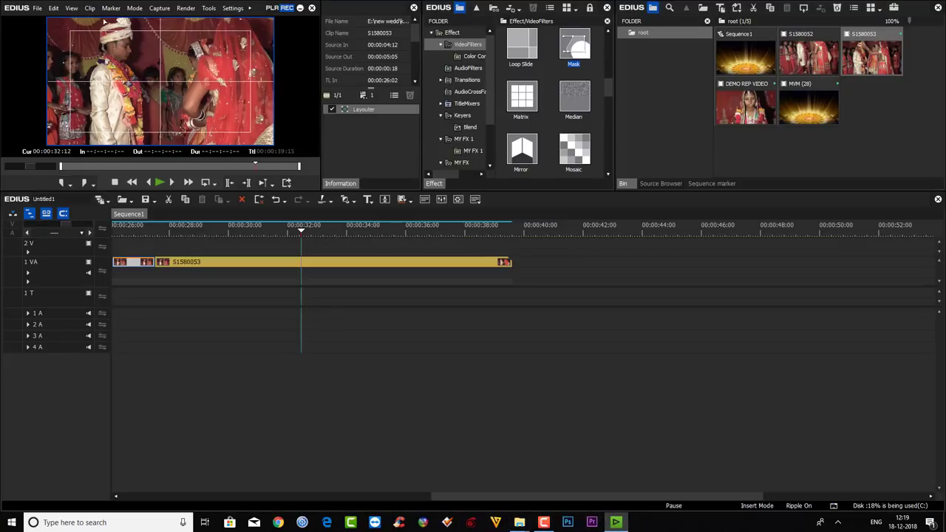
pyautogui.click(233, 8)
pyautogui.click(249, 51)
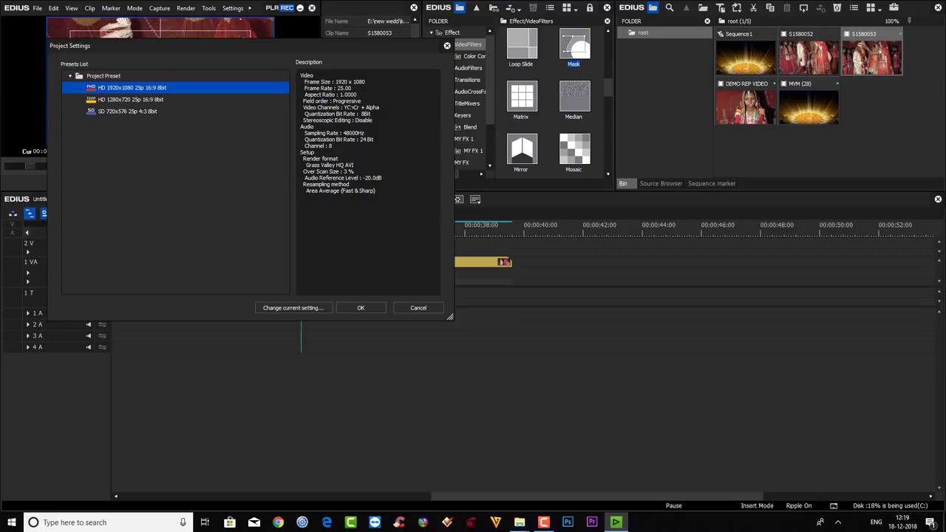
pyautogui.doubleClick(335, 87)
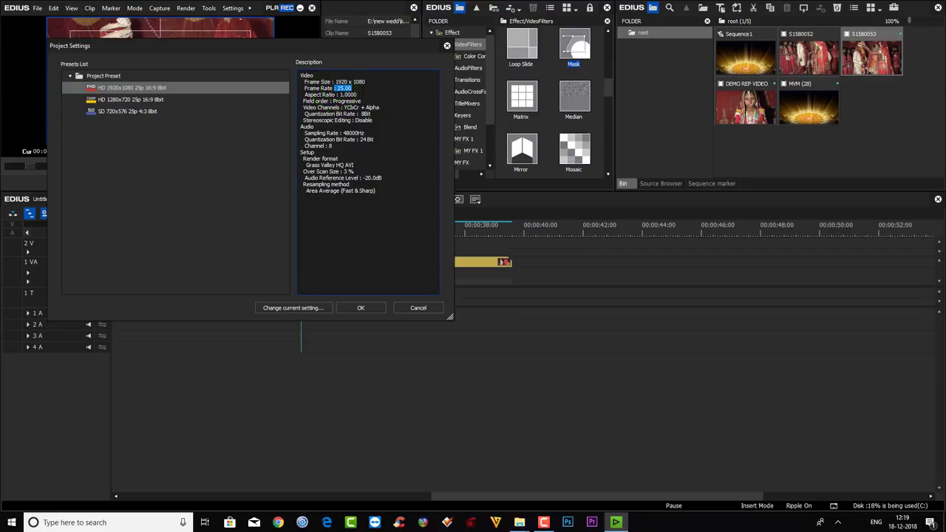
pyautogui.click(374, 309)
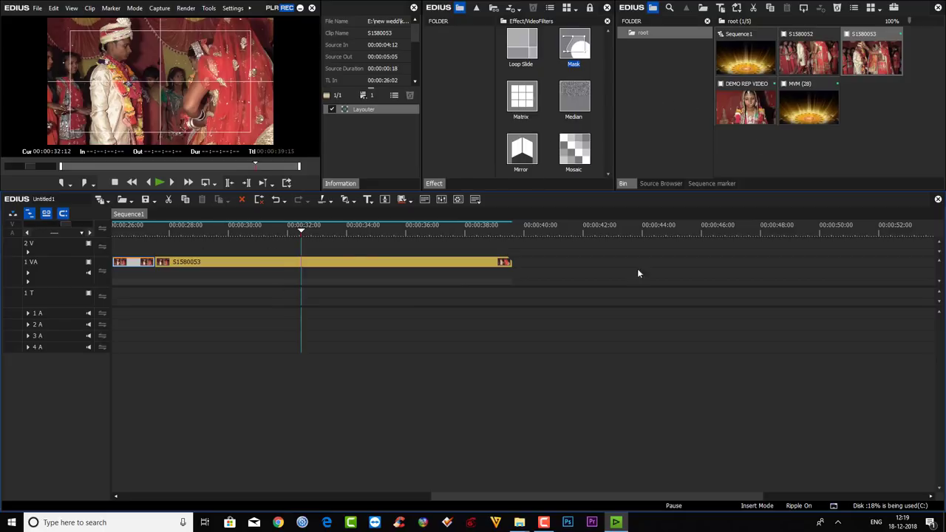
# - Place clip S1580052 from the bin on track 1 VA directly after the end of S1580053
pyautogui.click(508, 233)
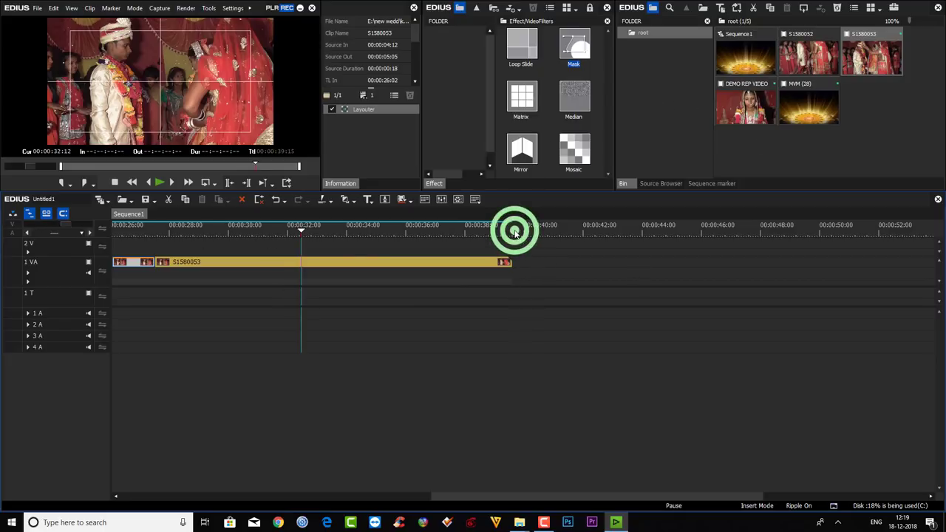
pyautogui.click(518, 234)
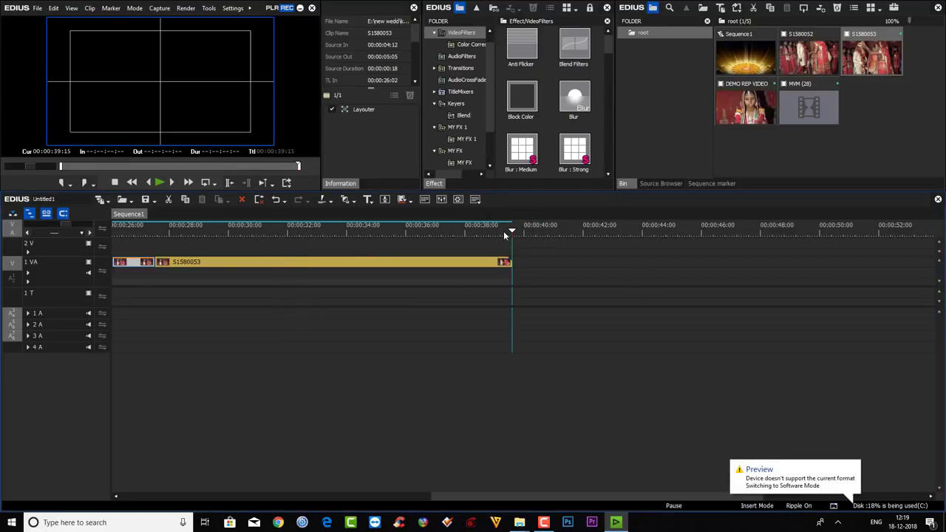
pyautogui.click(869, 54)
pyautogui.click(805, 61)
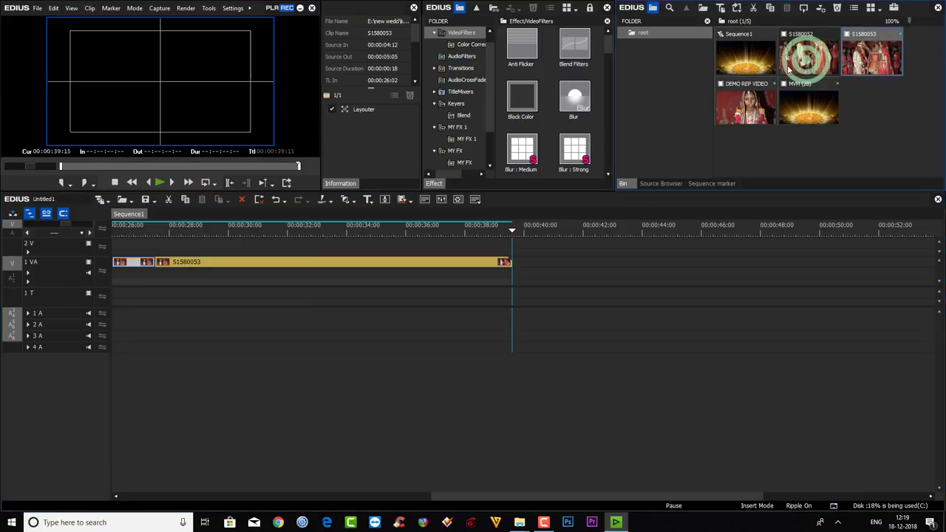
pyautogui.moveTo(806, 61); pyautogui.dragTo(518, 269)
# - Scrub through S1580052, position the playhead at 00:01:00:14 and split the clip there
pyautogui.moveTo(55, 223); pyautogui.dragTo(97, 231)
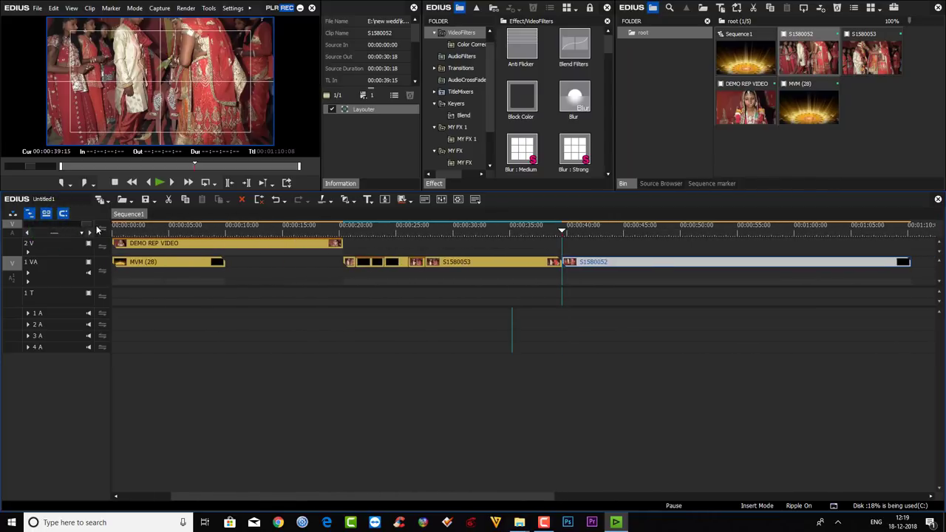
pyautogui.moveTo(274, 497); pyautogui.dragTo(422, 497)
pyautogui.click(356, 231)
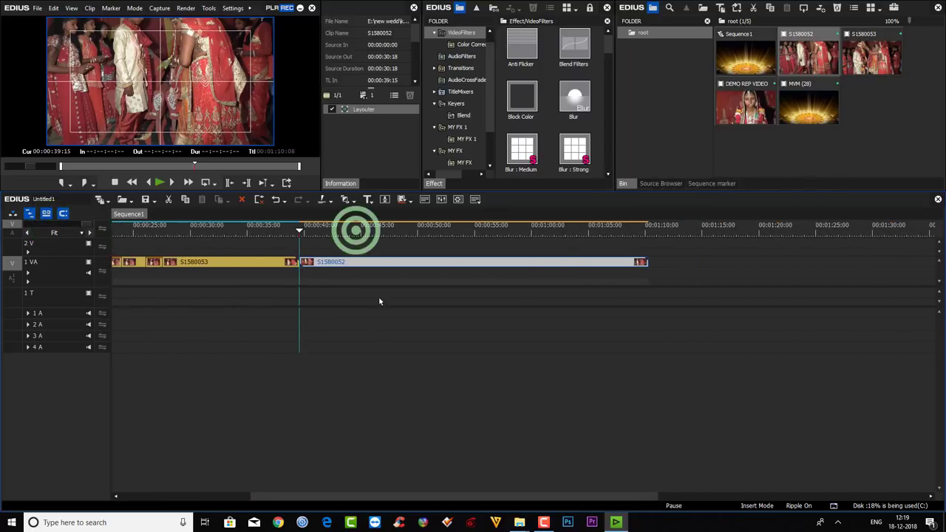
pyautogui.moveTo(356, 231); pyautogui.dragTo(491, 233)
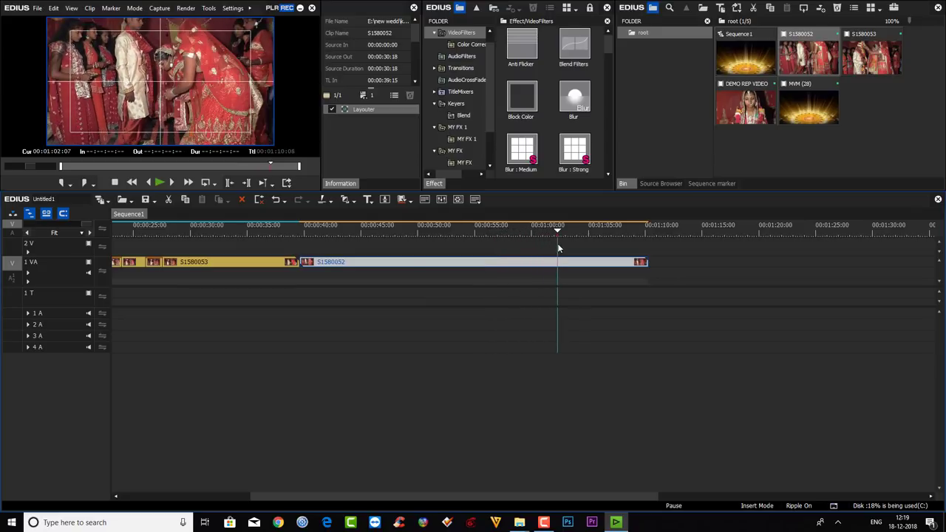
pyautogui.moveTo(524, 246)
pyautogui.mouseDown()
pyautogui.moveTo(476, 233)
pyautogui.moveTo(547, 236)
pyautogui.moveTo(544, 244)
pyautogui.moveTo(538, 233)
pyautogui.mouseUp()
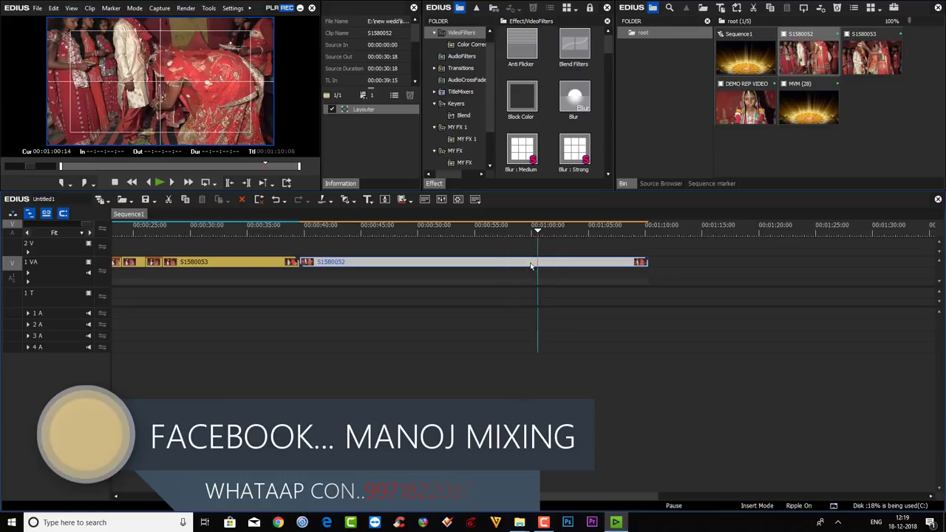
pyautogui.press('c')
pyautogui.click(559, 262)
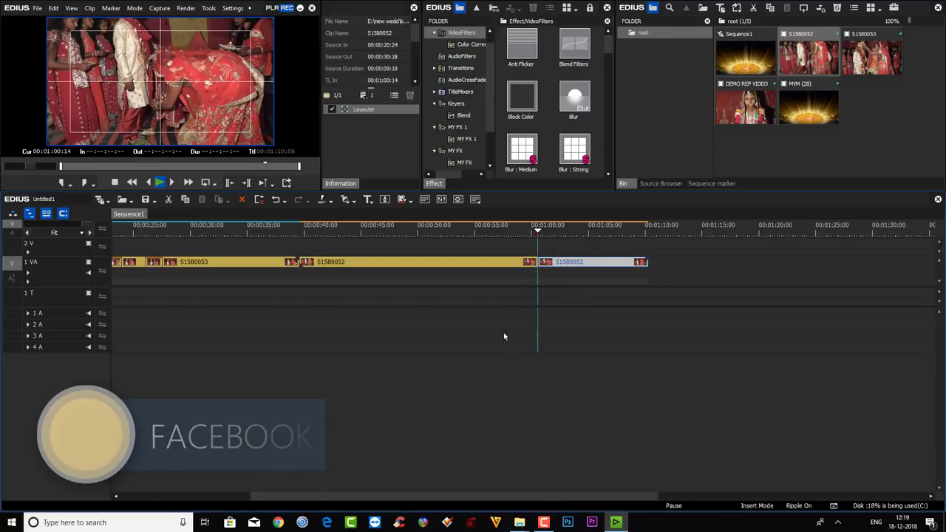
# - Play and scrub the S1580052 segment after the new cut to examine the bride's movement
pyautogui.press('space')
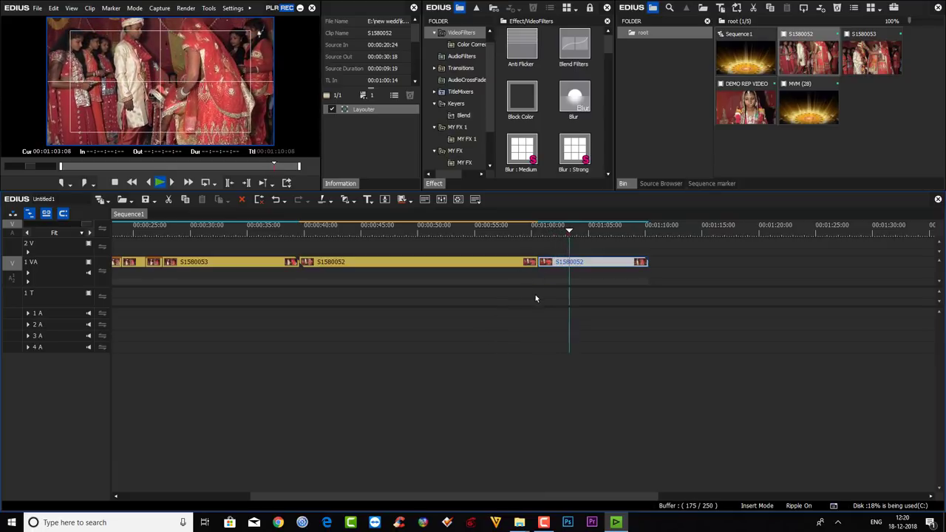
pyautogui.click(571, 231)
pyautogui.moveTo(571, 232); pyautogui.dragTo(555, 232)
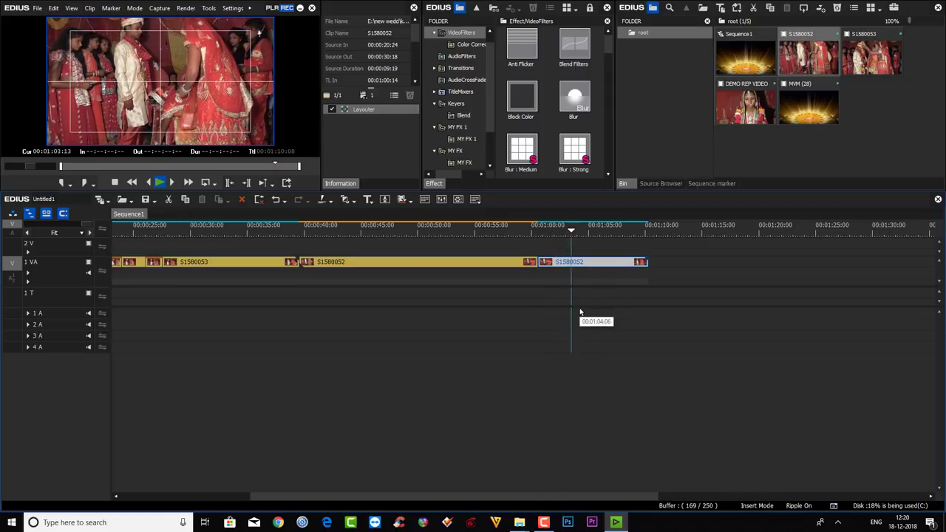
pyautogui.press('space')
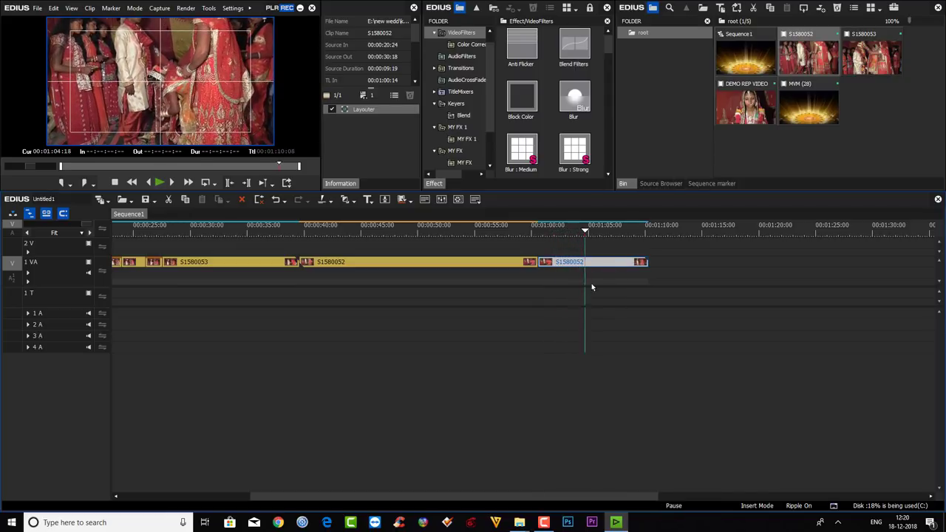
pyautogui.click(584, 233)
pyautogui.moveTo(584, 233); pyautogui.dragTo(580, 233)
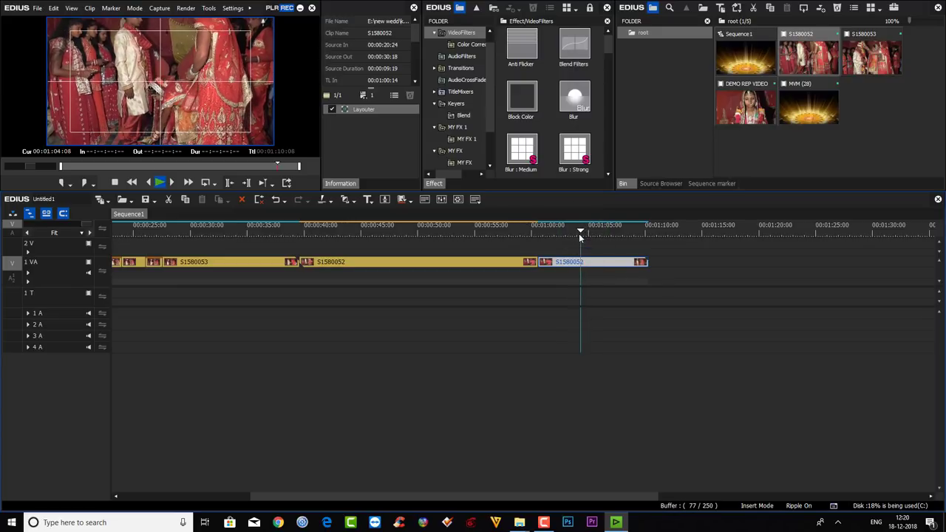
pyautogui.press('Home')
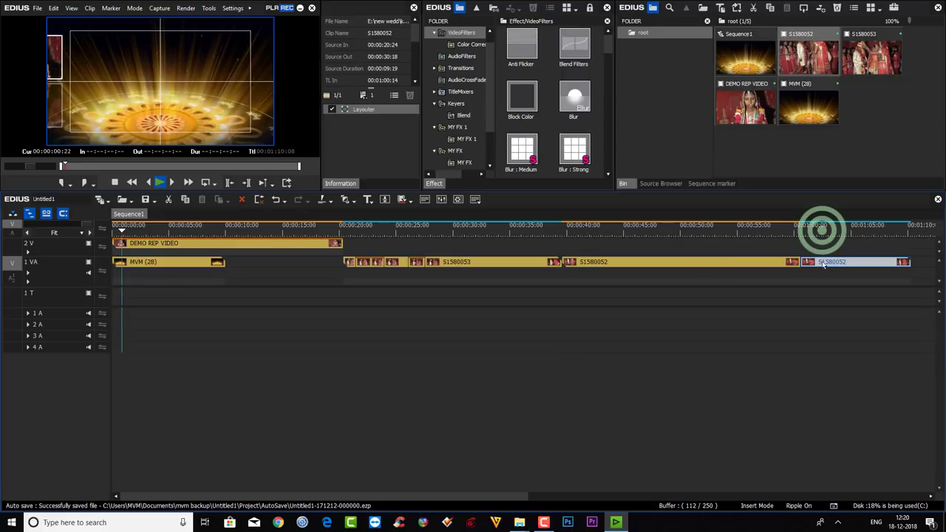
# - Return to the last S1580052 segment, preview it again and split it at 00:01:04:10
pyautogui.click(821, 231)
pyautogui.moveTo(481, 494); pyautogui.dragTo(623, 493)
pyautogui.moveTo(566, 231); pyautogui.dragTo(575, 231)
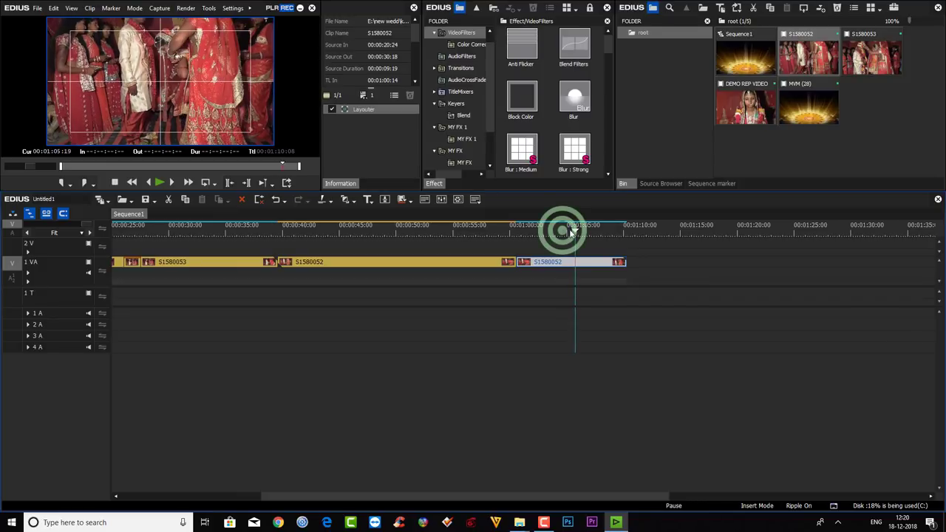
pyautogui.click(562, 231)
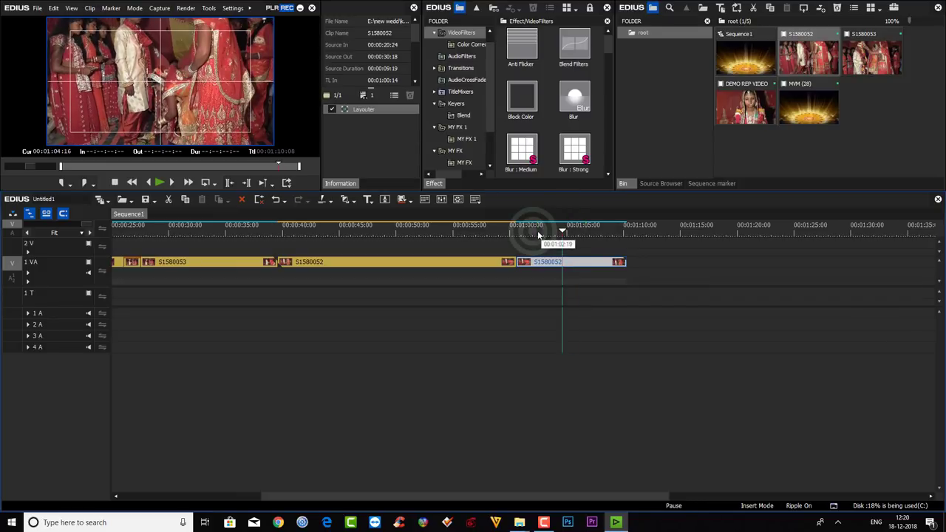
pyautogui.click(530, 231)
pyautogui.press('space')
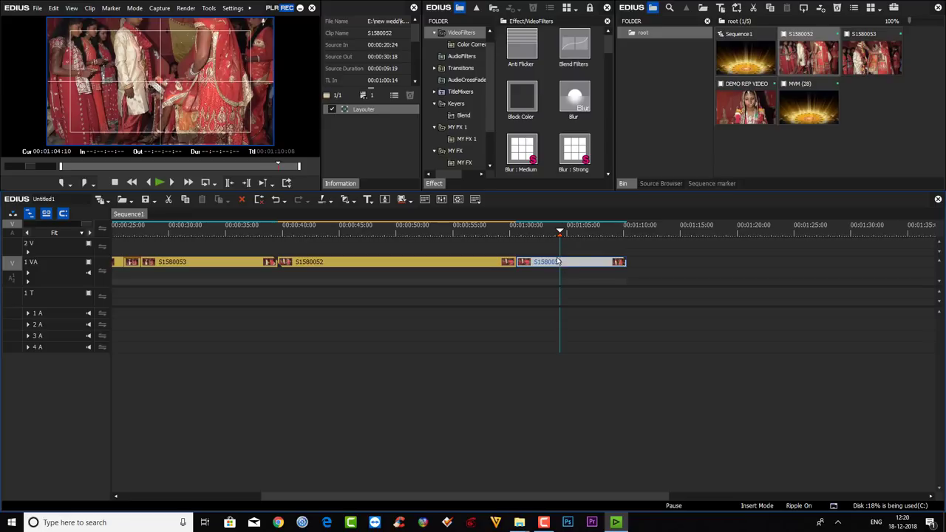
pyautogui.press('c')
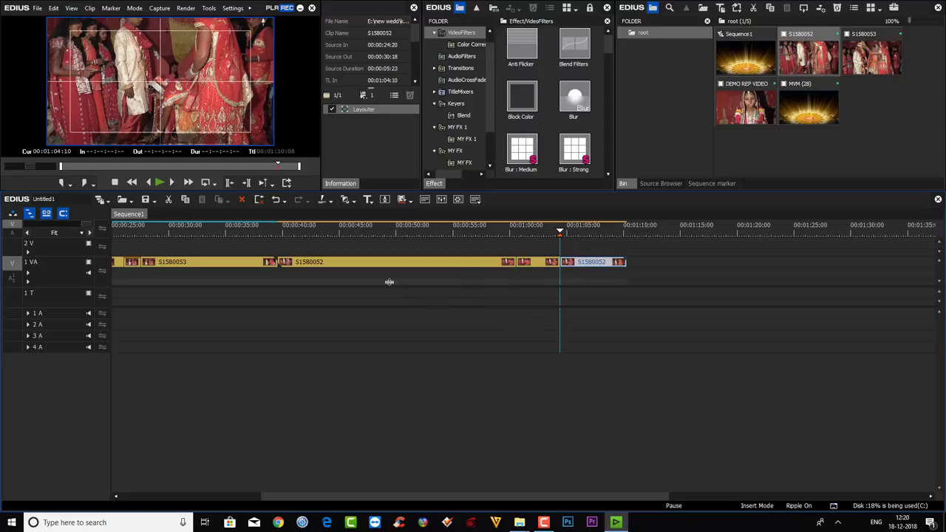
# - Play on from the latest cut and split S1580052 again at 00:01:05:16
pyautogui.press('space')
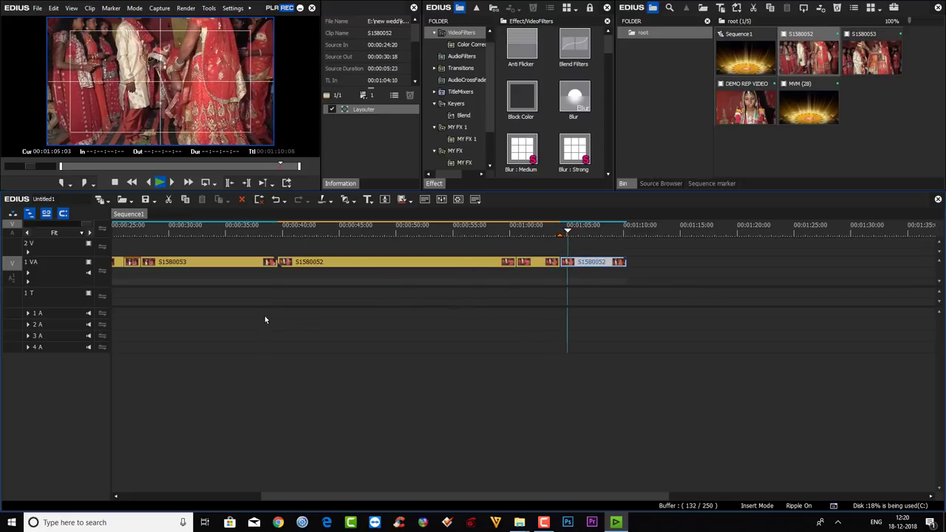
pyautogui.press('space')
pyautogui.press('space')
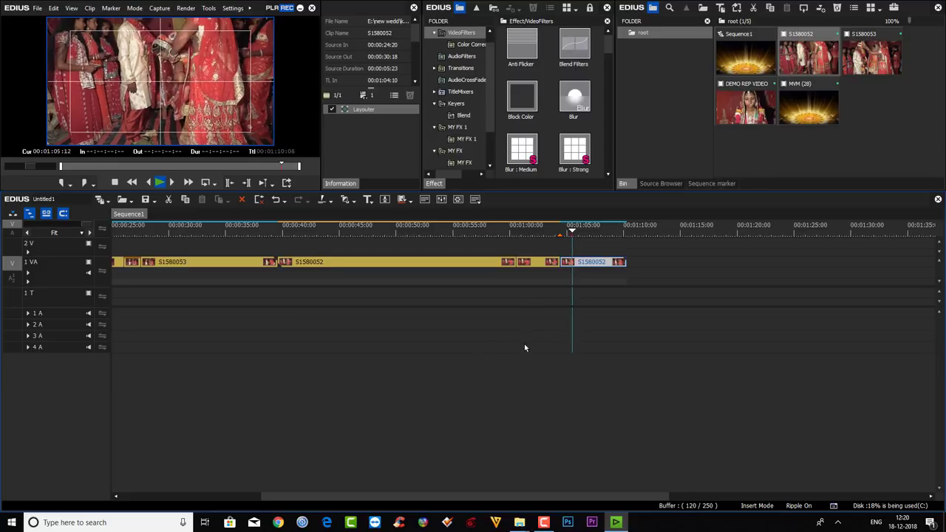
pyautogui.click(560, 228)
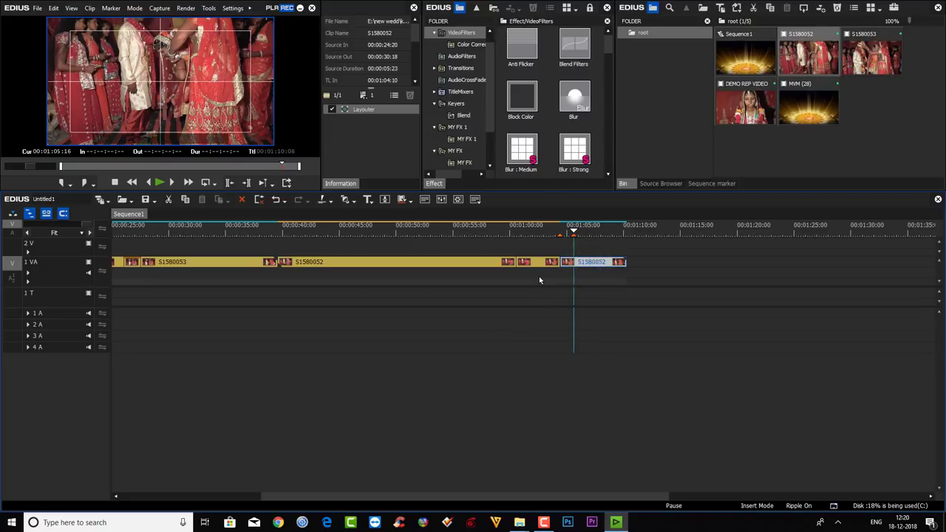
pyautogui.click(560, 222)
# - Set the speed of the short S1580052 segment starting at 00:01:04:10 to 50%
pyautogui.click(567, 259)
pyautogui.click(566, 223)
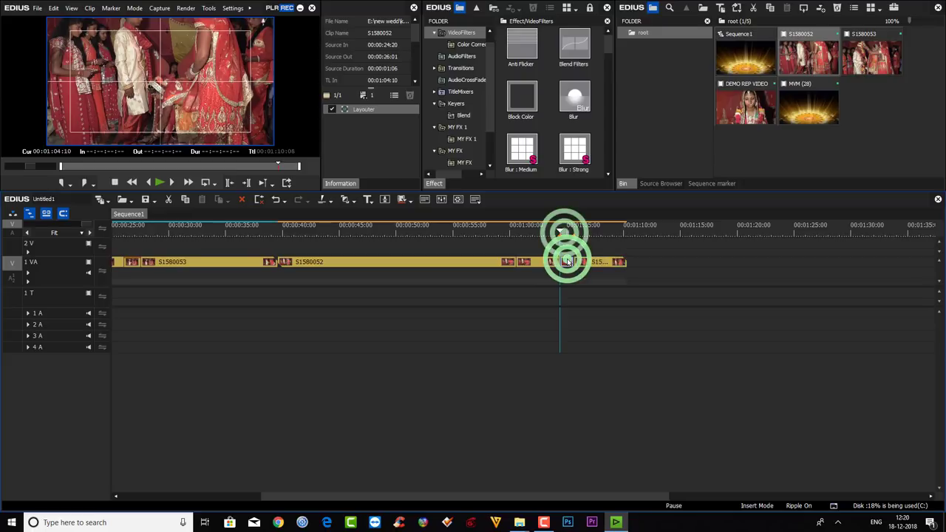
pyautogui.click(568, 264)
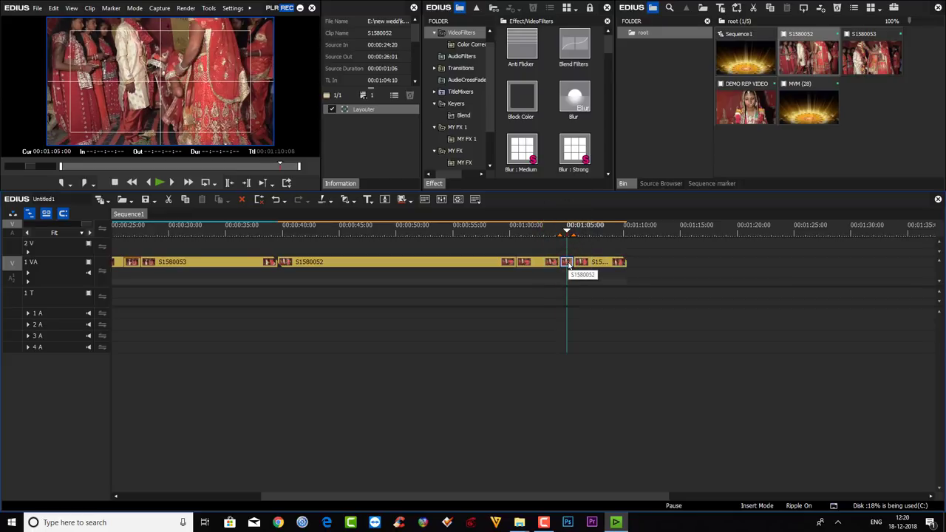
pyautogui.hotkey('alt', 'e')
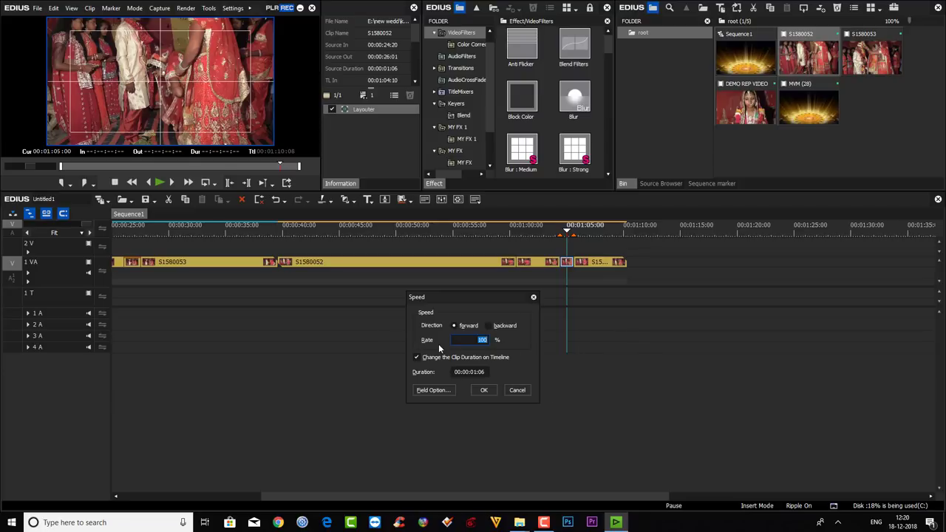
pyautogui.write('50')
pyautogui.press('Return')
# - Play S1580052 from 00:01:00:14 through the slowed segment, and return the playhead to 00:01:04:10
pyautogui.click(606, 263)
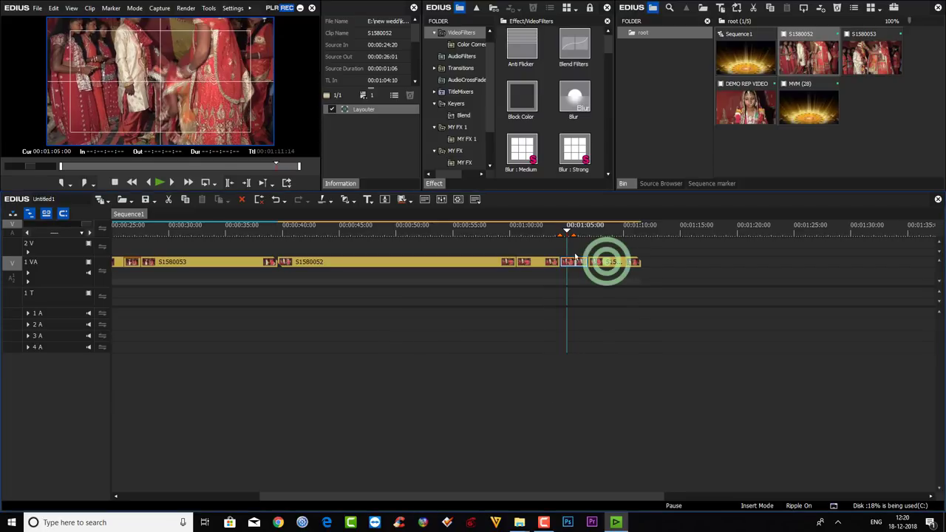
pyautogui.click(573, 261)
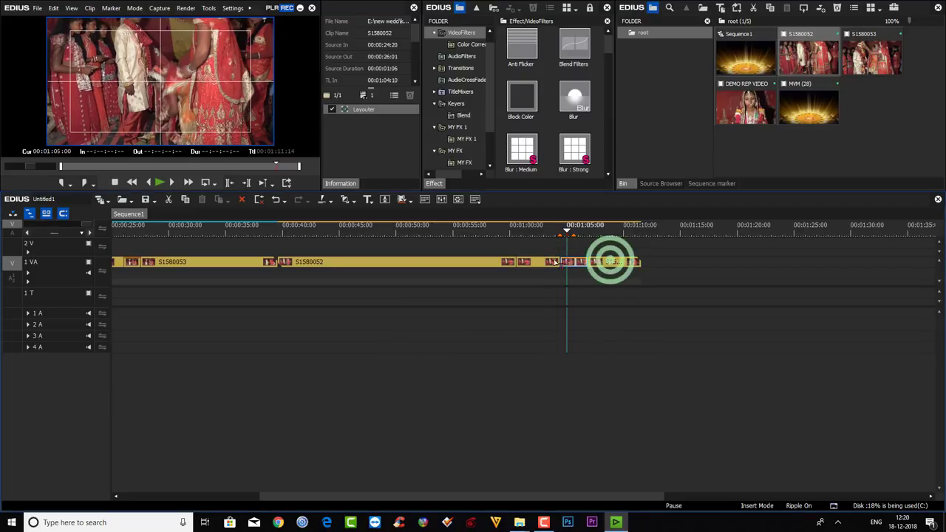
pyautogui.click(611, 262)
pyautogui.click(515, 231)
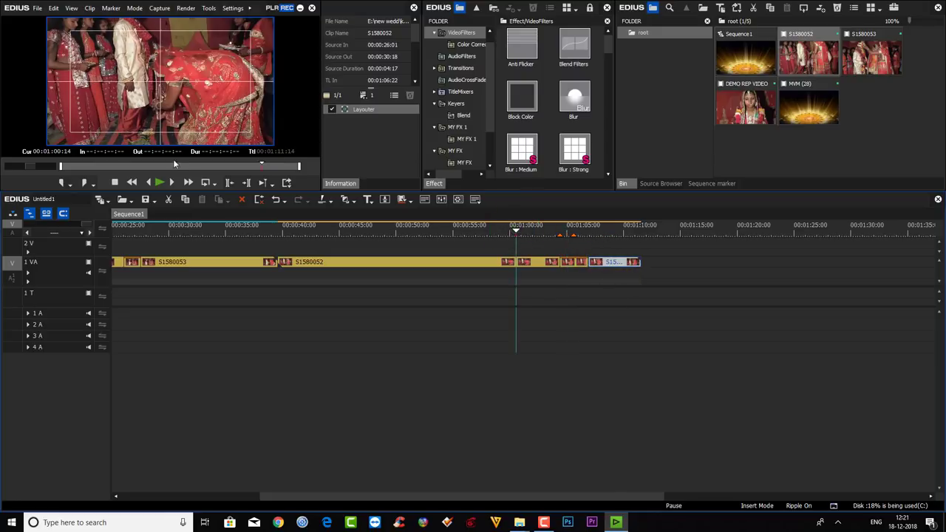
pyautogui.press('space')
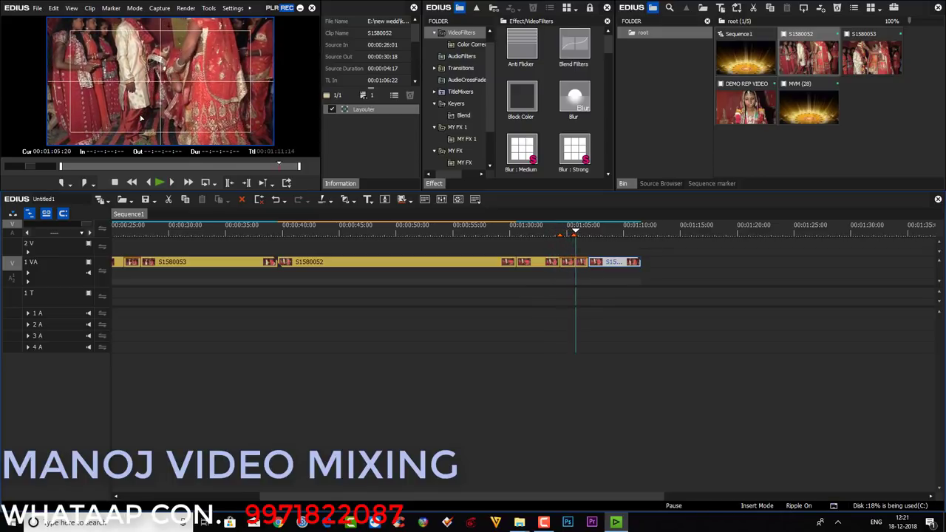
pyautogui.press('space')
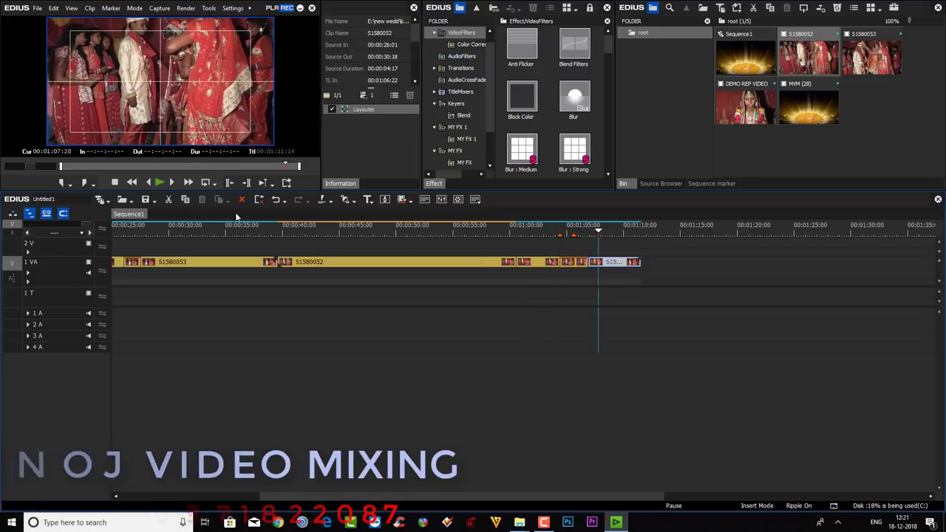
pyautogui.click(563, 230)
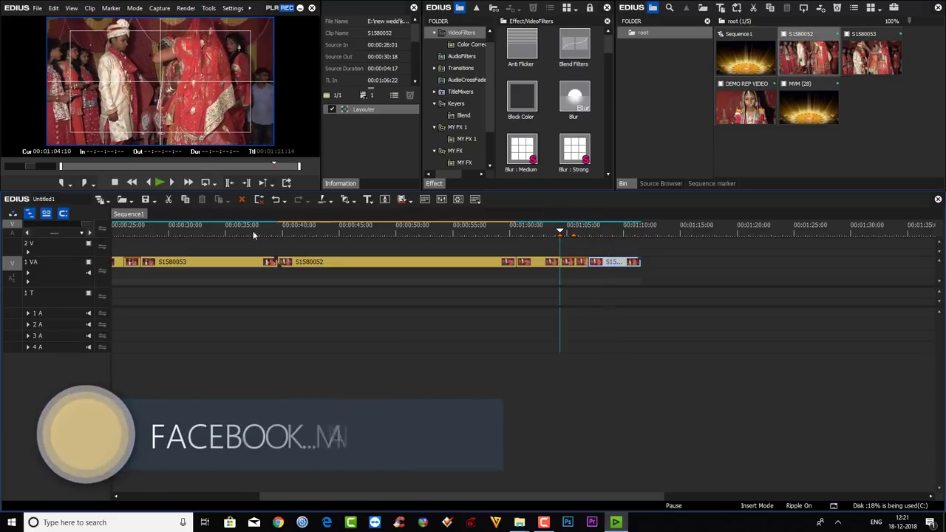
pyautogui.click(556, 230)
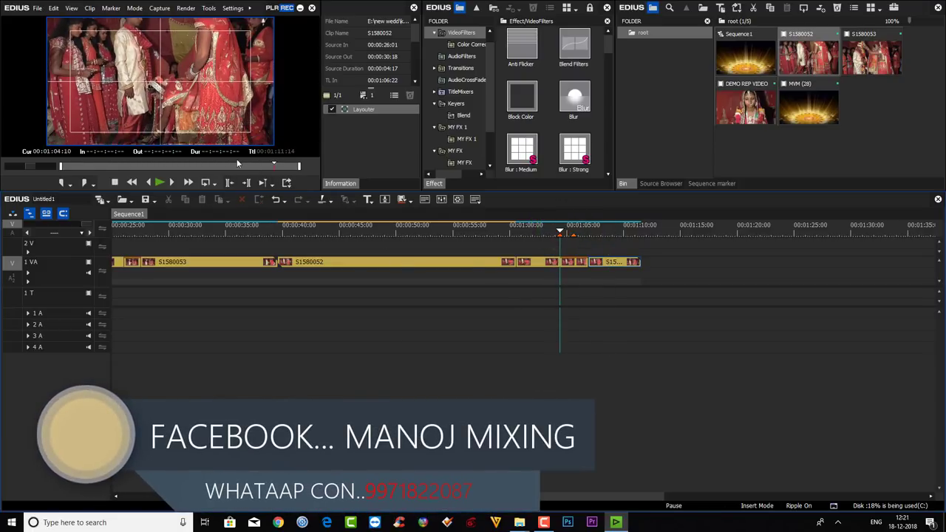
# - Play S1580052 from 00:01:04:10 through the slowed segment and on into the last segment
pyautogui.press('space')
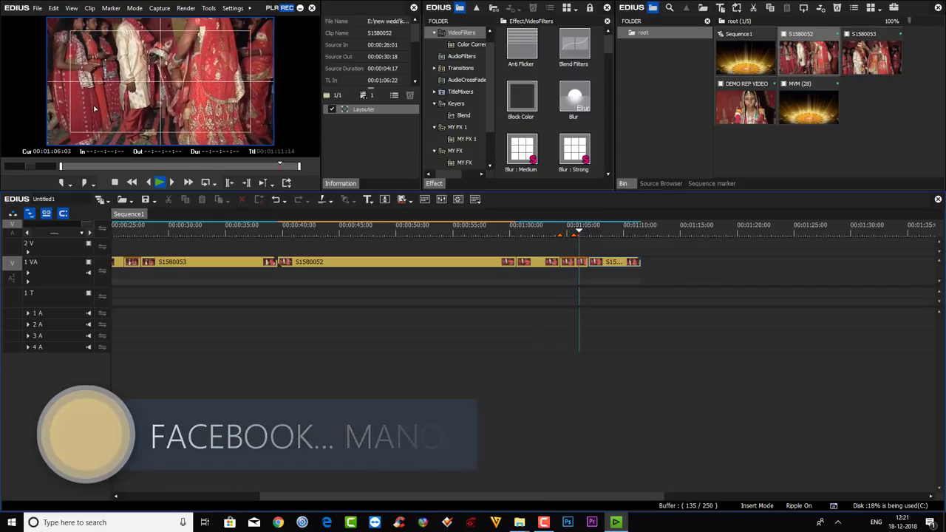
pyautogui.press('space')
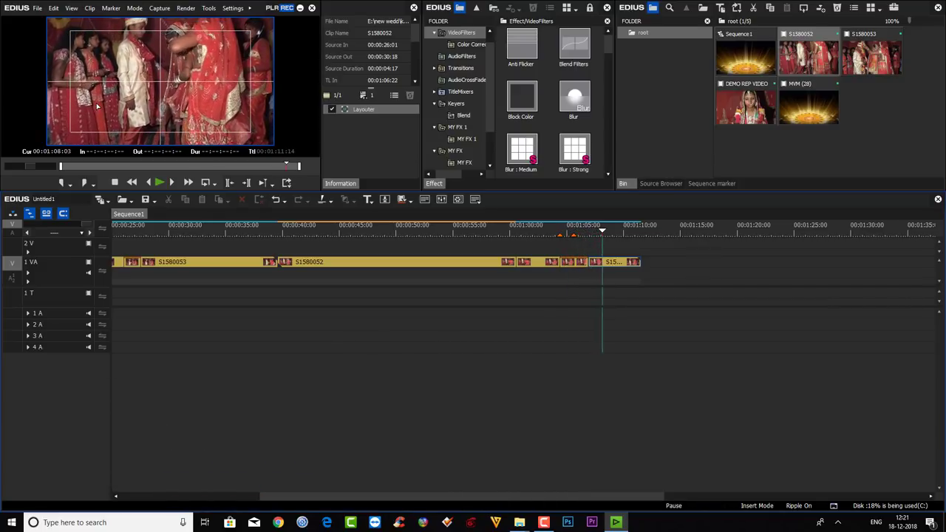
pyautogui.click(618, 265)
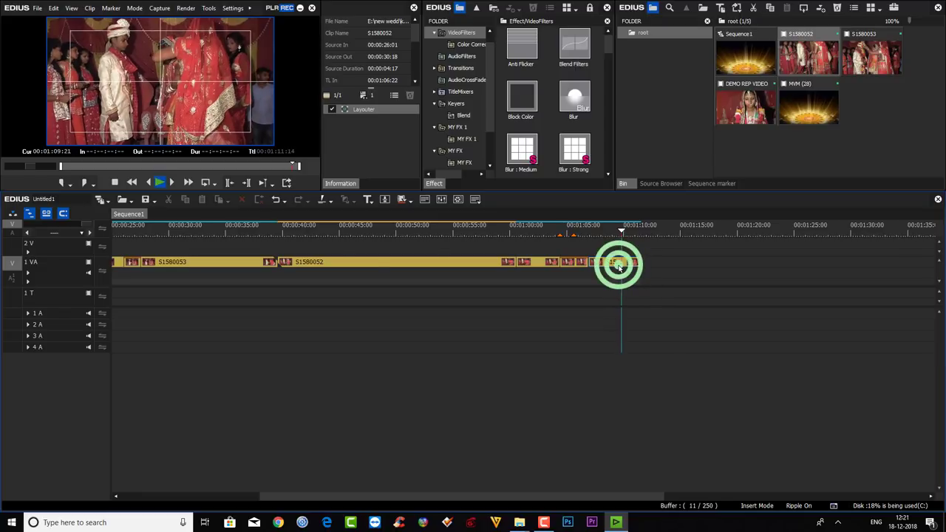
# - Speed up the short S1580052 segment starting at 00:01:04:10, playing forward and with its timeline duration changed accordingly
pyautogui.press('Home')
pyautogui.click(86, 221)
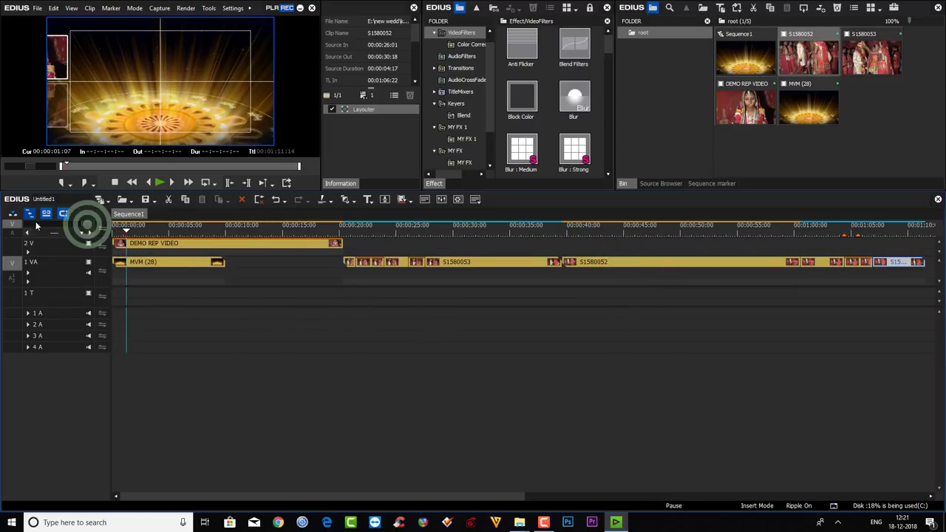
pyautogui.click(488, 496)
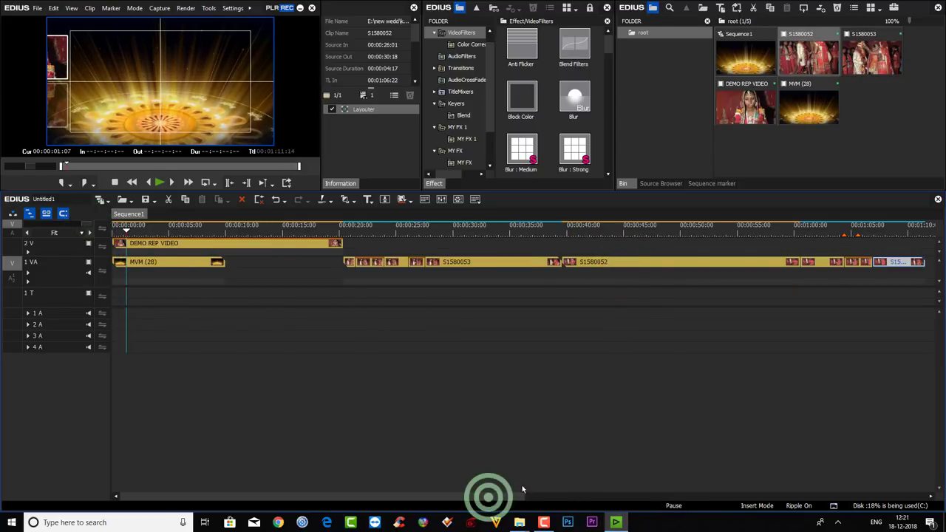
pyautogui.moveTo(488, 496); pyautogui.dragTo(627, 496)
pyautogui.click(582, 234)
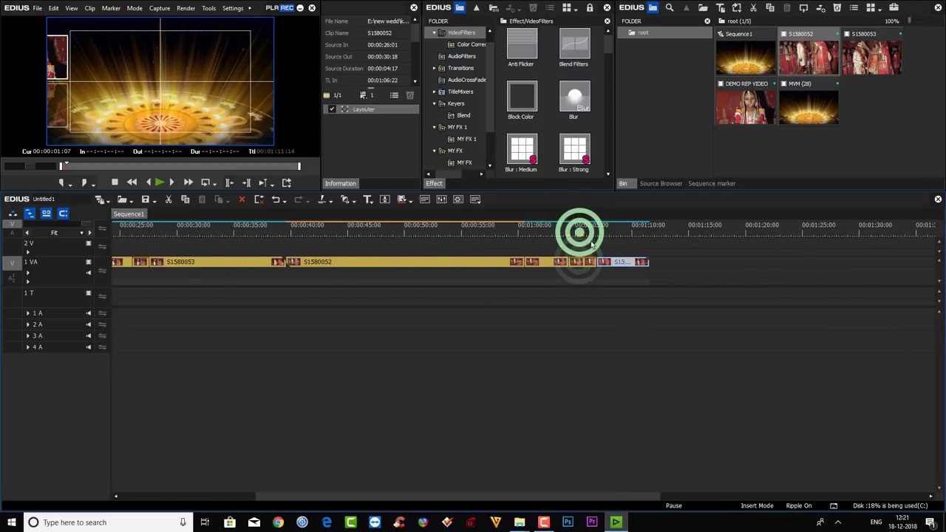
pyautogui.click(579, 262)
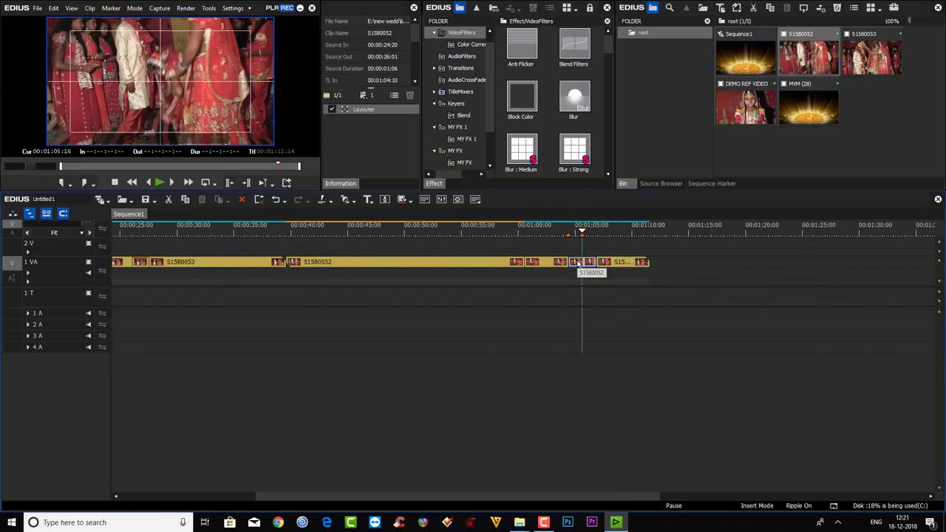
pyautogui.hotkey('alt', 'e')
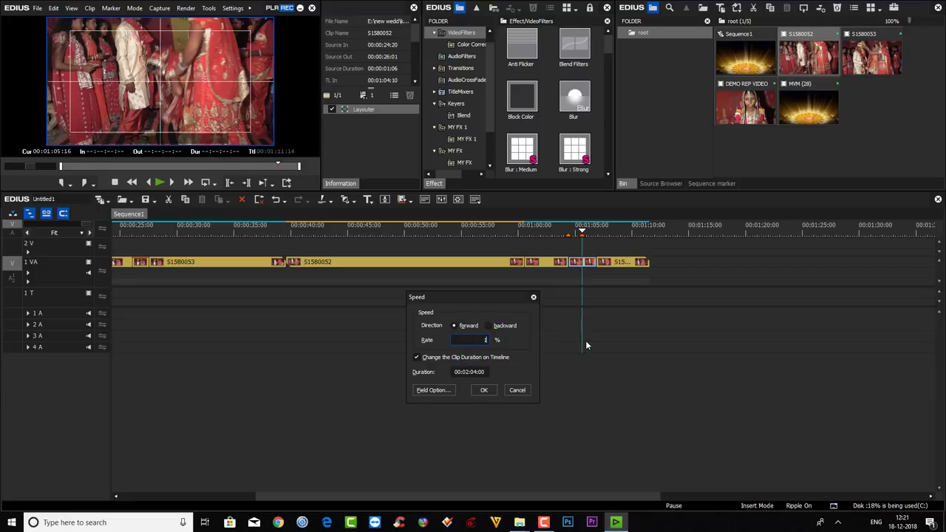
pyautogui.click(483, 390)
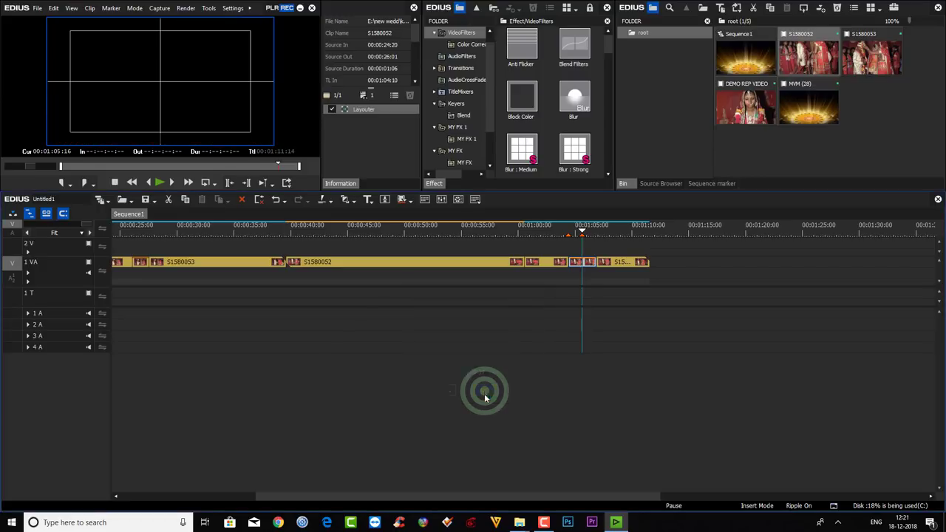
# - Play the sped-up segment and move the last S1580052 clip back to close the gap behind it
pyautogui.click(569, 231)
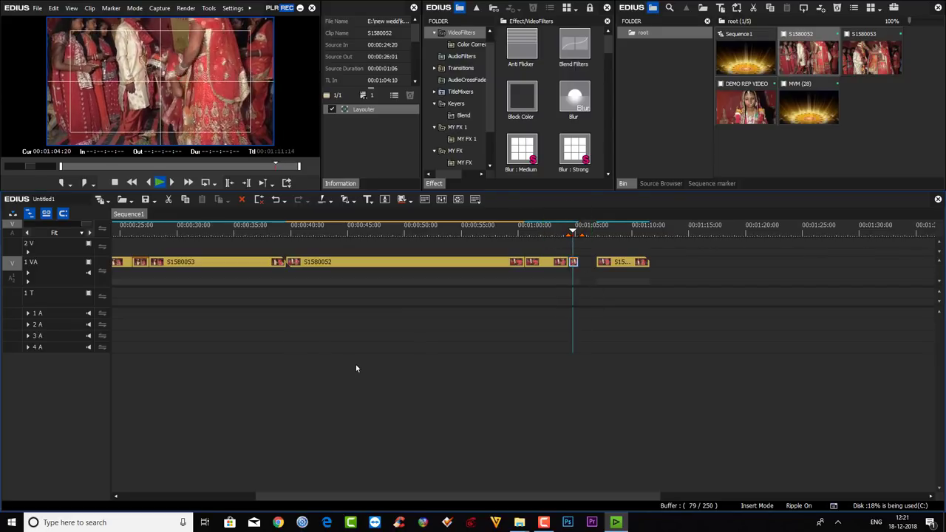
pyautogui.click(570, 230)
pyautogui.moveTo(604, 261); pyautogui.dragTo(558, 302)
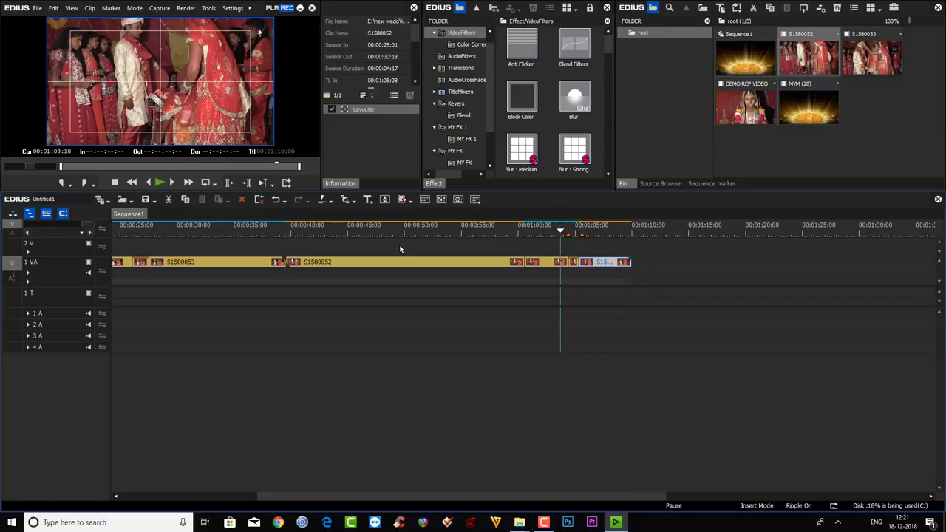
# - Replay S1580052 across the sped-up segment and return the playhead to 00:01:04:10
pyautogui.press('space')
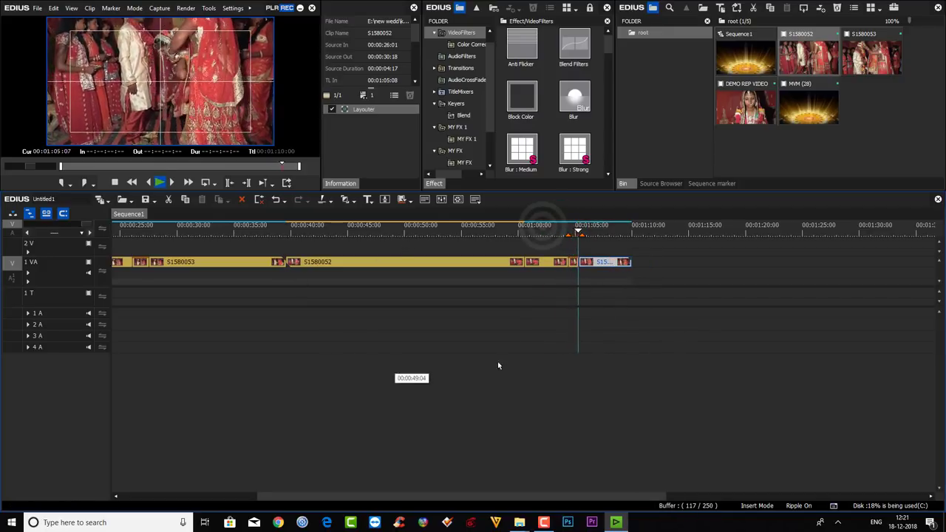
pyautogui.click(544, 227)
pyautogui.press('space')
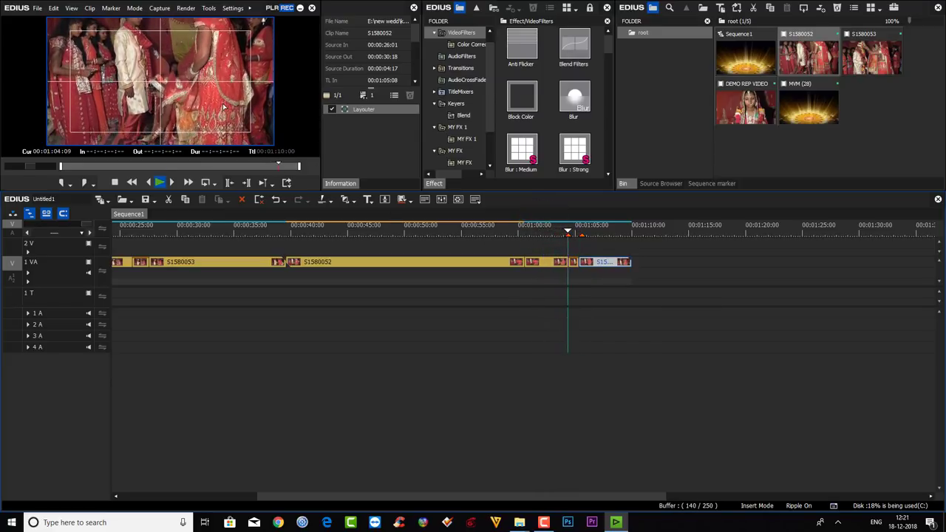
pyautogui.press('space')
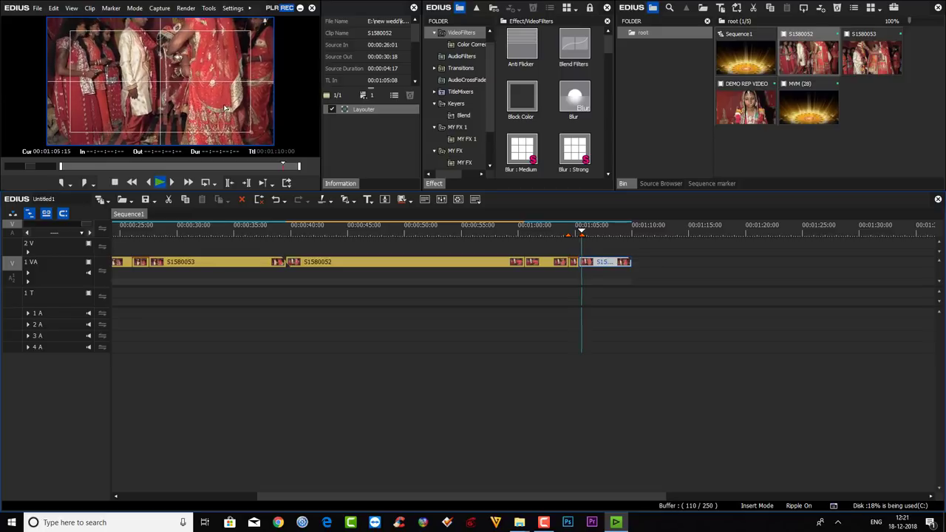
pyautogui.click(571, 225)
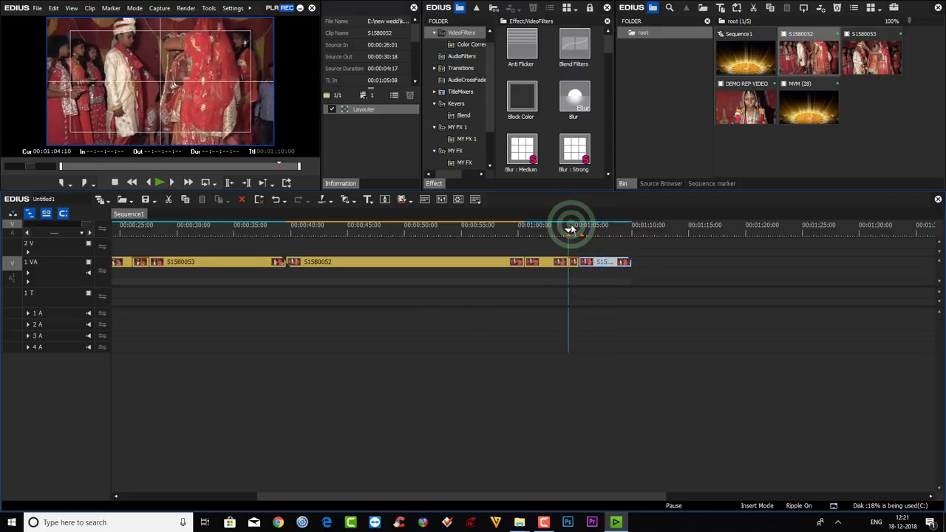
# - Fit the whole sequence on the timeline and play the picture-in-picture opening from the start to 00:00:04:19
pyautogui.moveTo(85, 224); pyautogui.dragTo(367, 234)
pyautogui.click(369, 235)
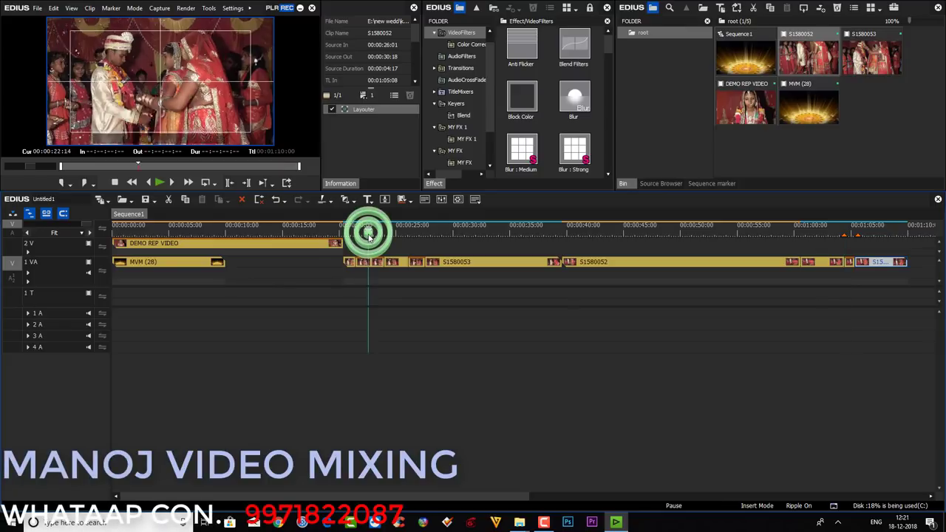
pyautogui.press('Home')
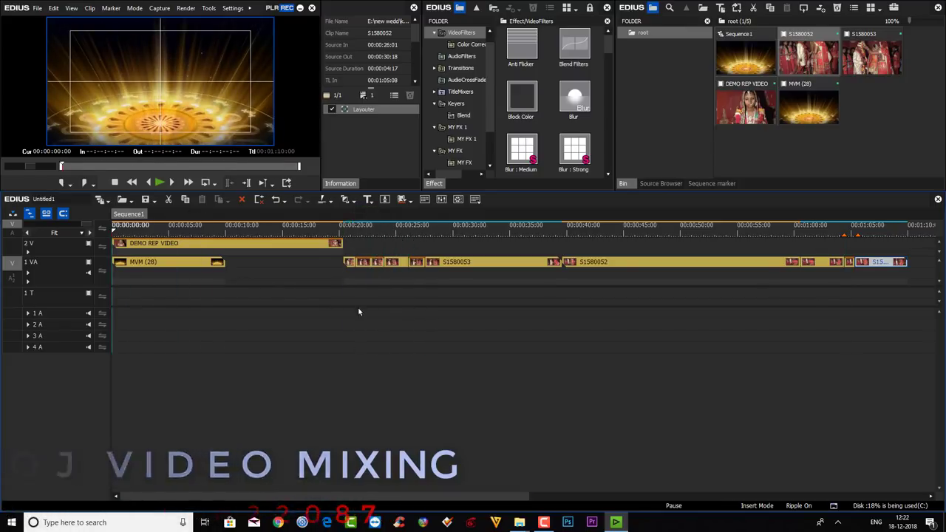
pyautogui.click(158, 182)
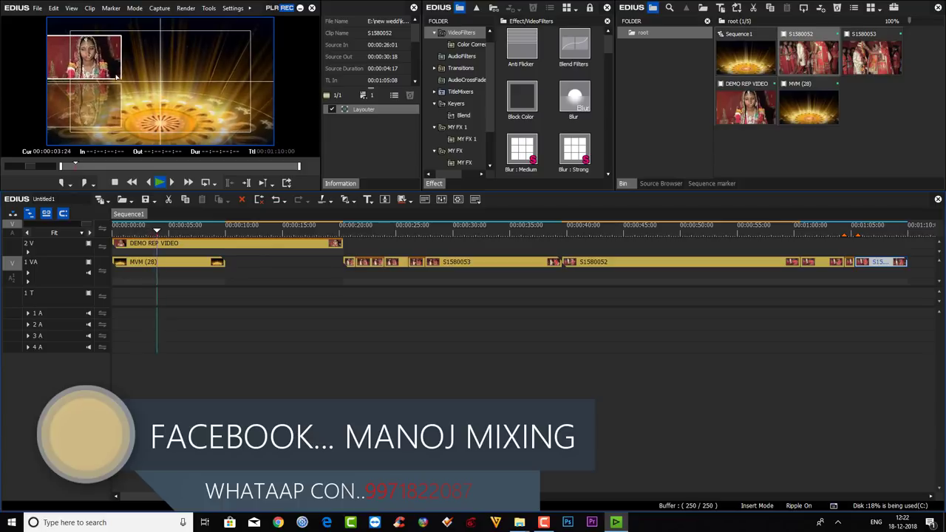
pyautogui.press('space')
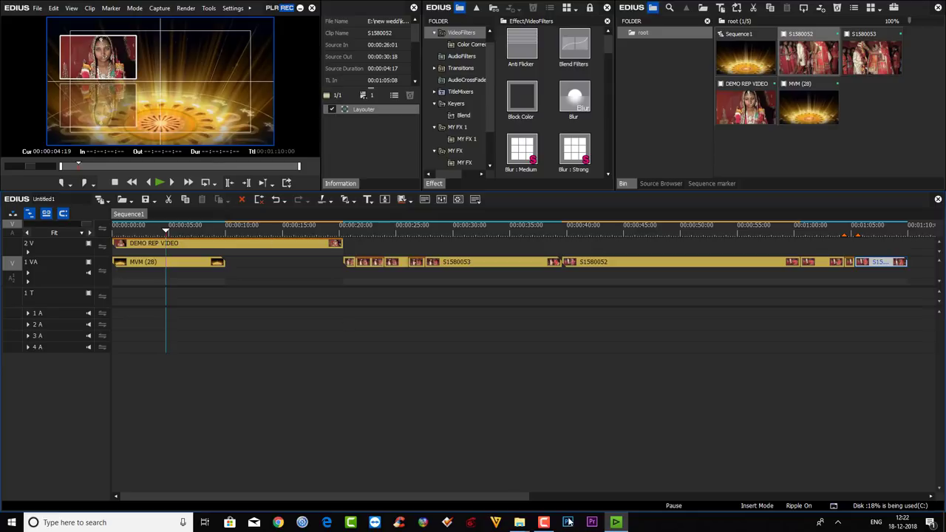
pyautogui.click(539, 519)
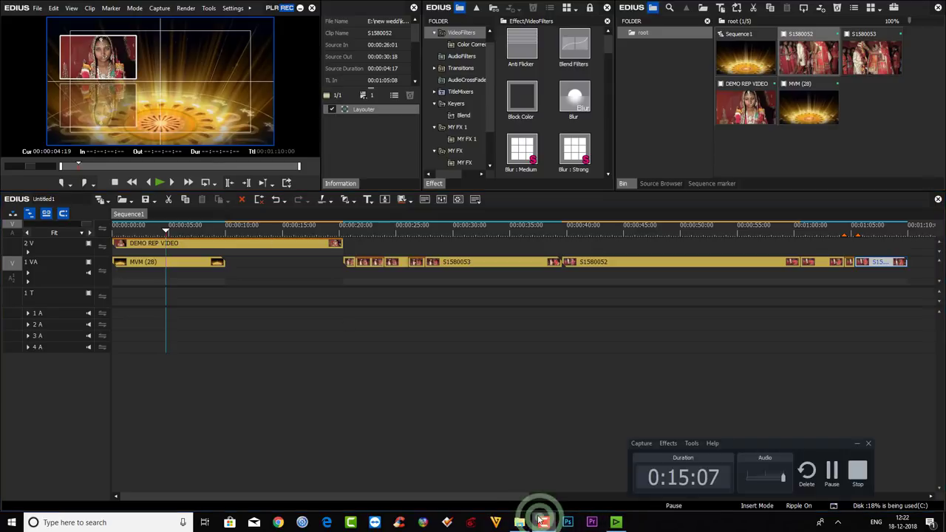
pyautogui.click(539, 517)
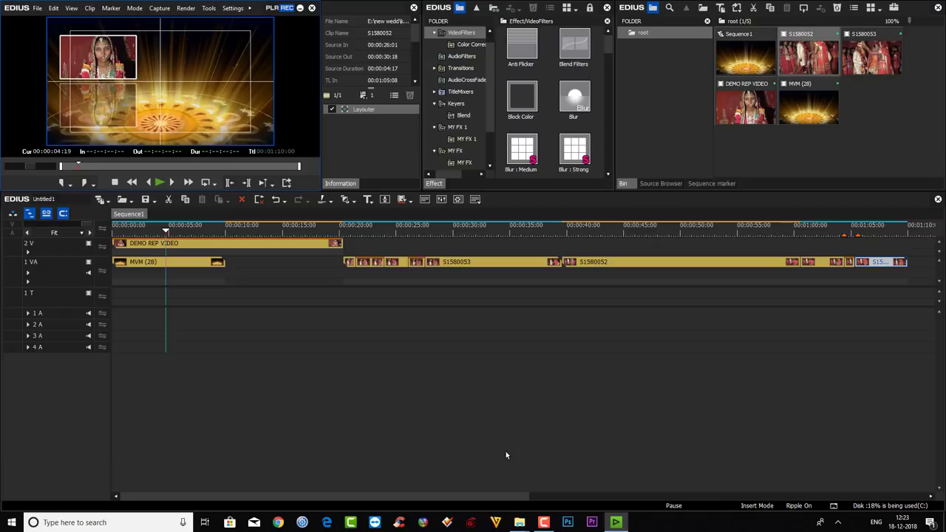
# - Inspect the timeline ruler's status bar and frames across the DEMO REP VIDEO clip, ending at 00:00:06:16
pyautogui.click(185, 222)
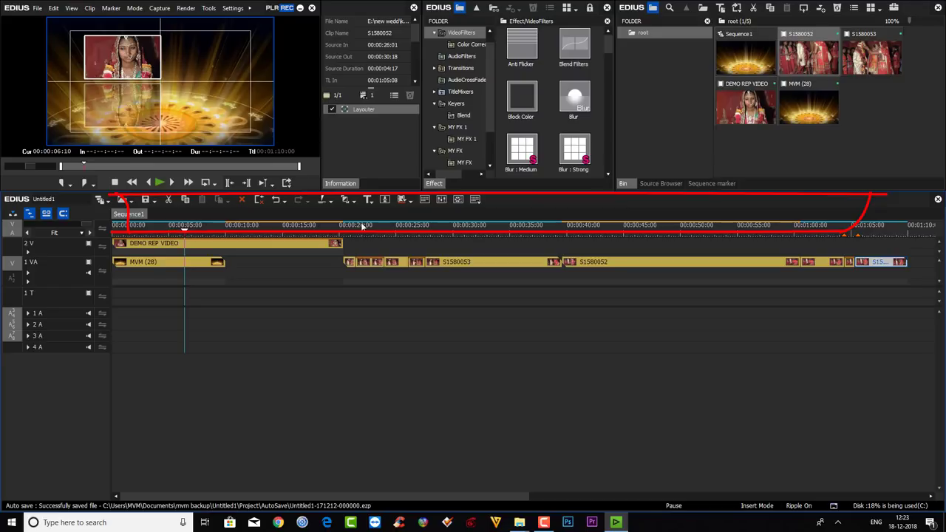
pyautogui.click(255, 222)
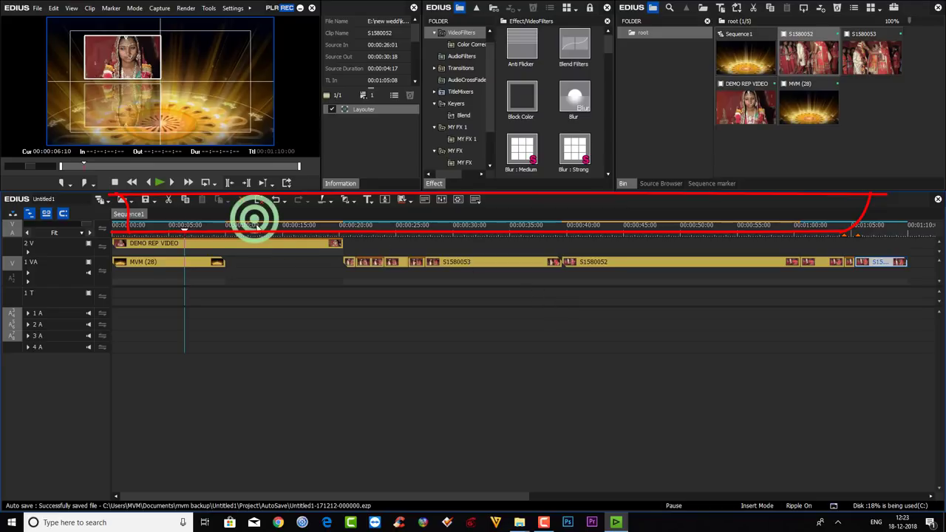
pyautogui.click(204, 222)
pyautogui.click(205, 221)
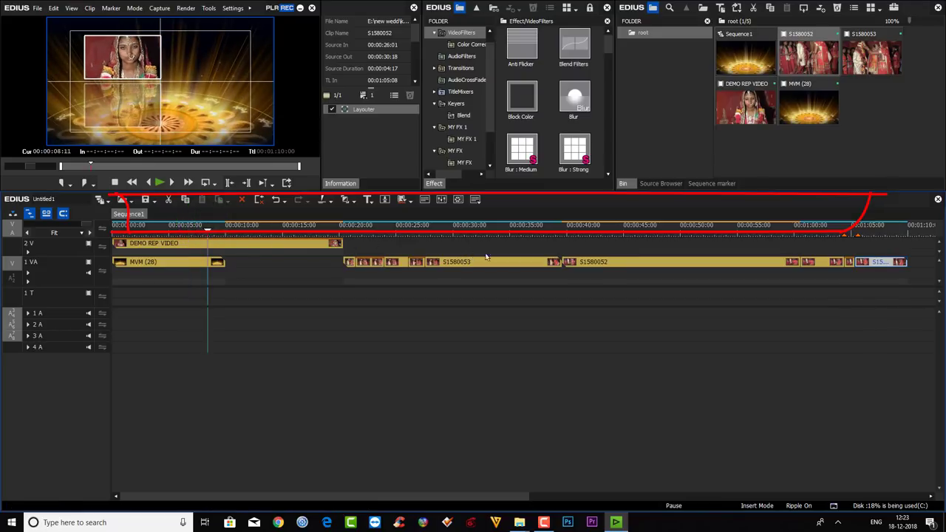
pyautogui.click(250, 222)
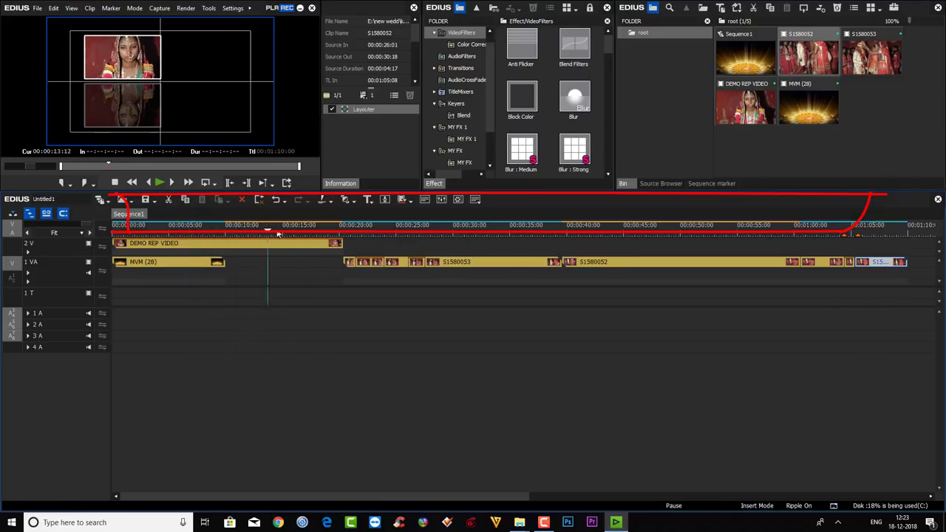
pyautogui.click(187, 222)
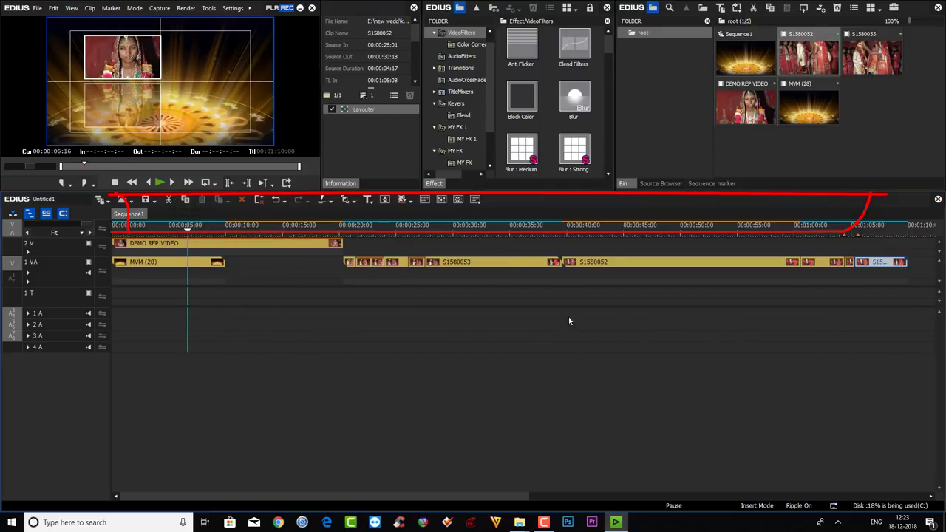
pyautogui.click(88, 220)
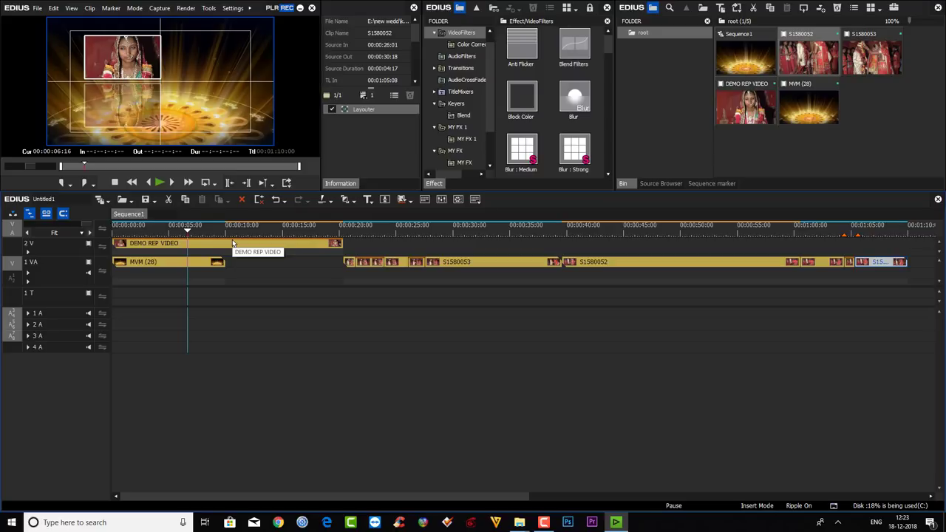
# - Switch to the S1580053 file's Properties window, examine its video details including the frame rate, and close it without changes
pyautogui.click(519, 522)
pyautogui.click(569, 460)
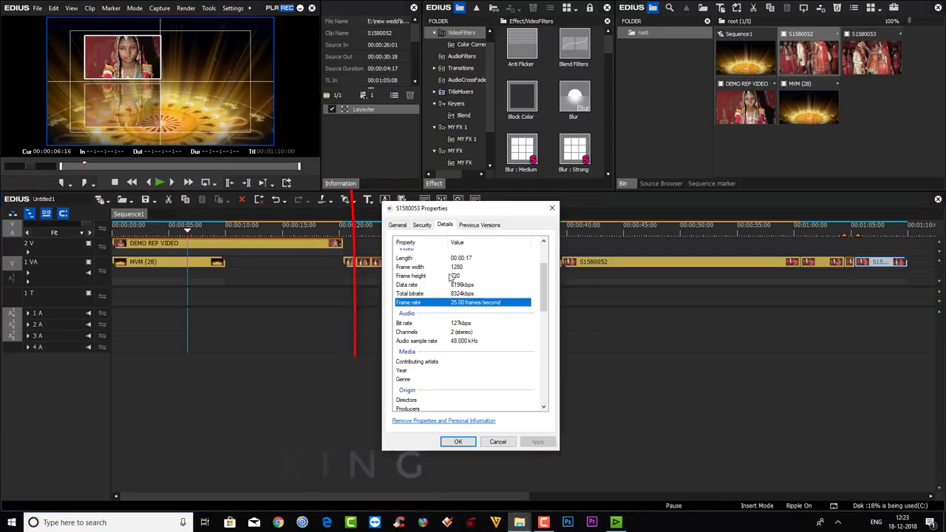
pyautogui.scroll(3, 479, 306)
pyautogui.scroll(-2, 488, 369)
pyautogui.click(488, 372)
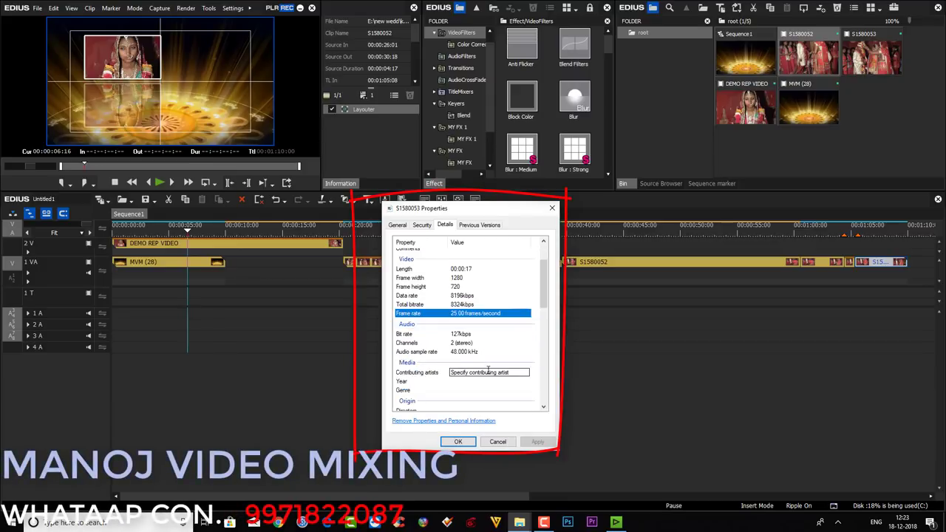
pyautogui.scroll(3, 486, 371)
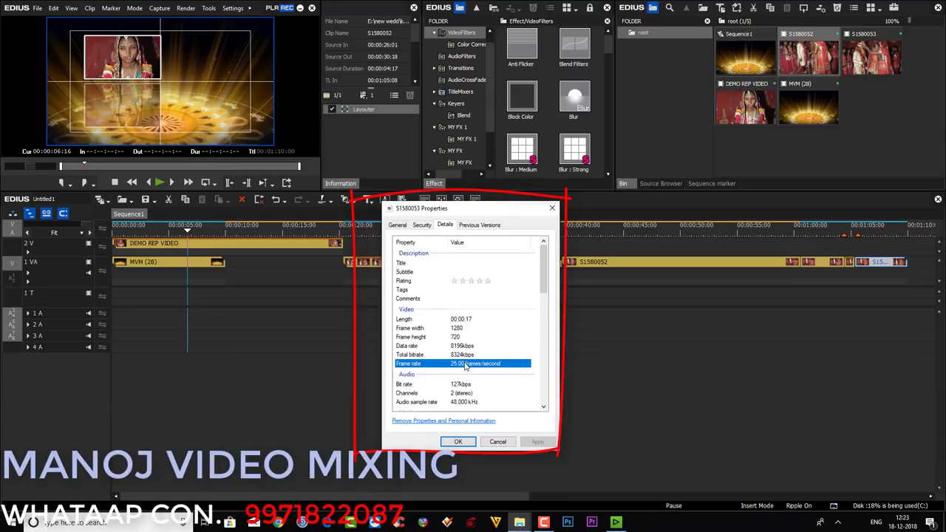
pyautogui.click(543, 287)
pyautogui.scroll(-3, 518, 333)
pyautogui.scroll(3, 510, 362)
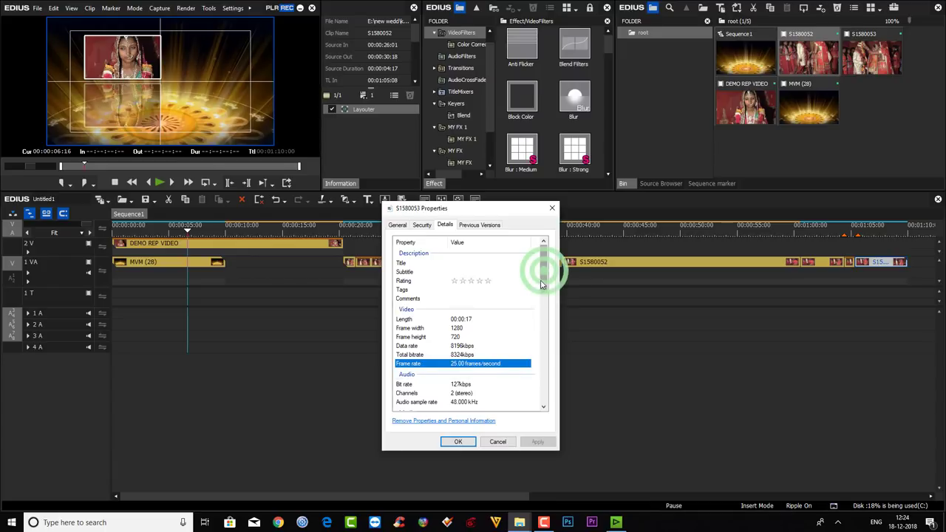
pyautogui.click(488, 296)
pyautogui.click(498, 441)
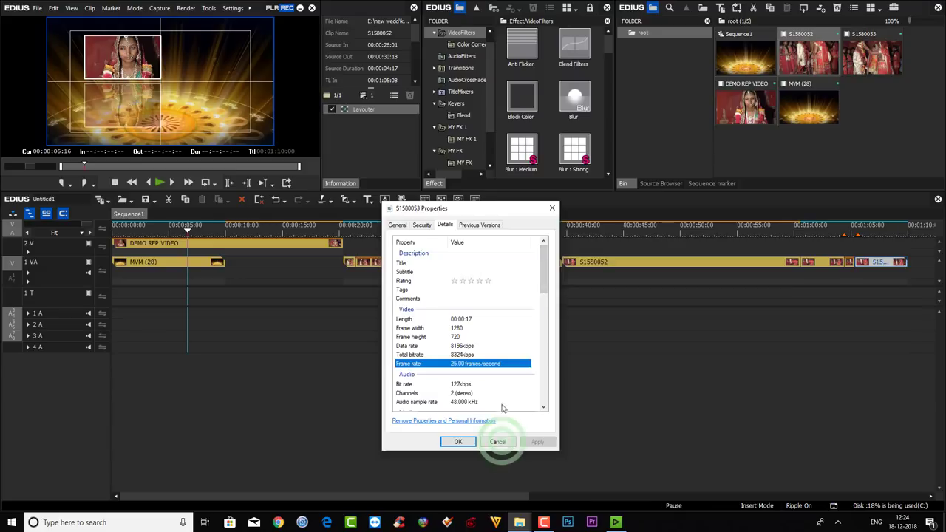
# - Open the project settings and check the frame rate of the HD 1920x1080 25p 16:9 8bit preset
pyautogui.click(233, 8)
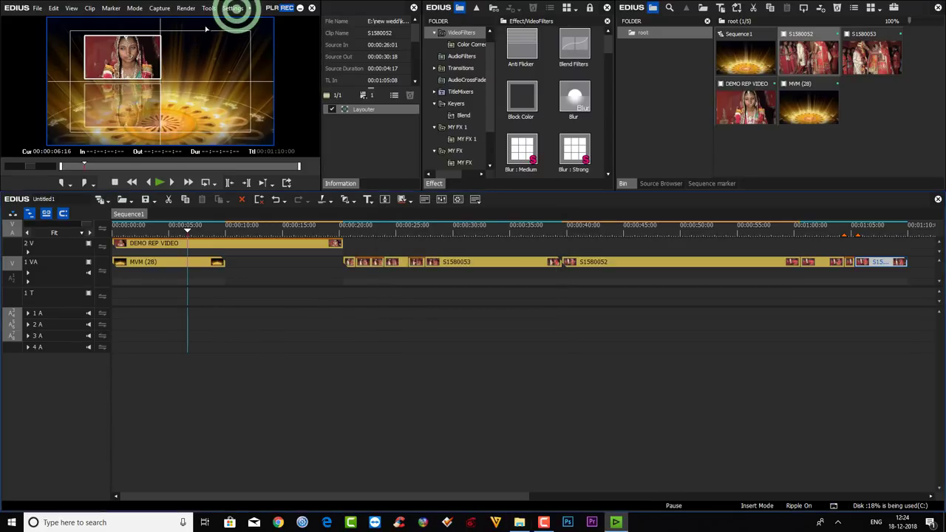
pyautogui.click(242, 51)
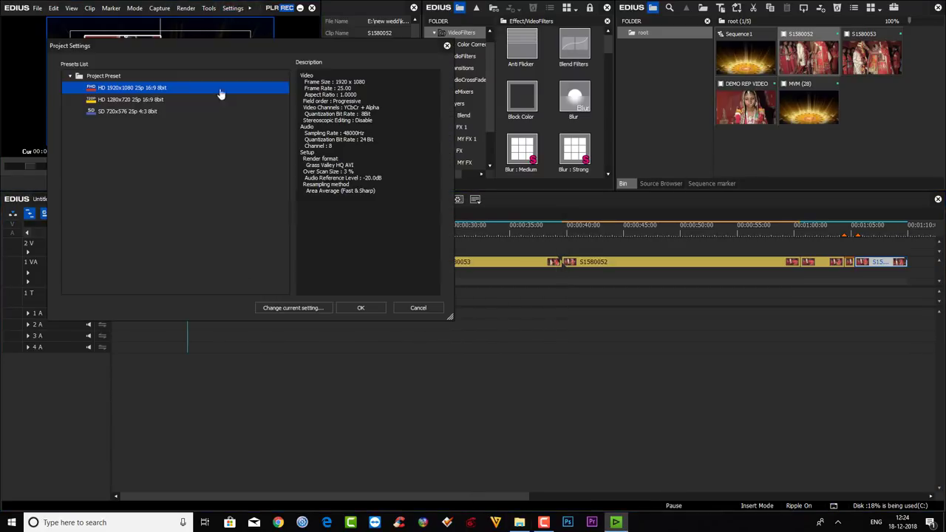
pyautogui.click(361, 307)
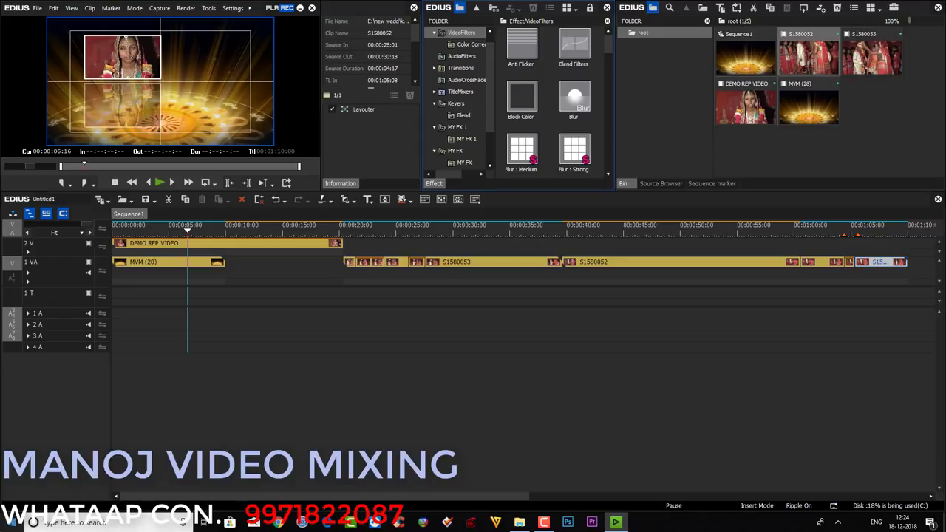
# - Launch Adobe Premiere Pro CC 2018 and create a new project named Untitled on the Desktop with the default settings
pyautogui.click(10, 524)
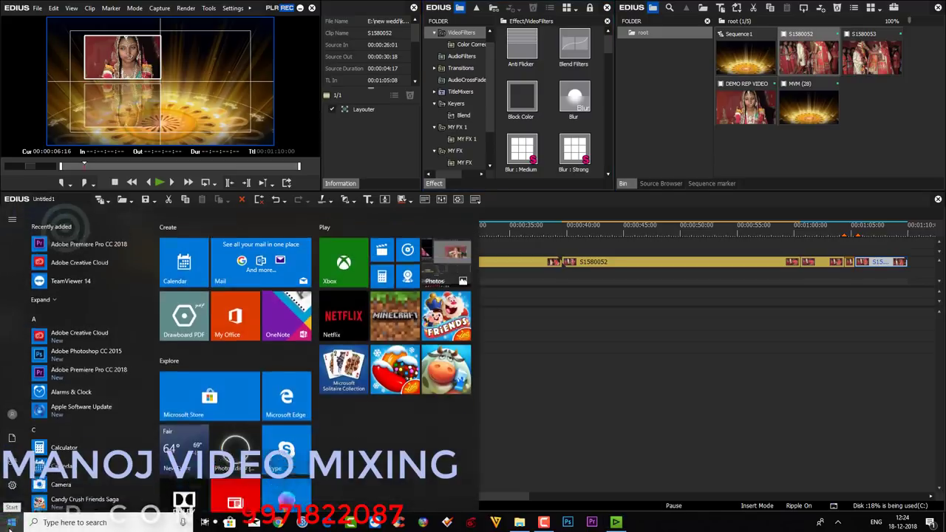
pyautogui.click(67, 229)
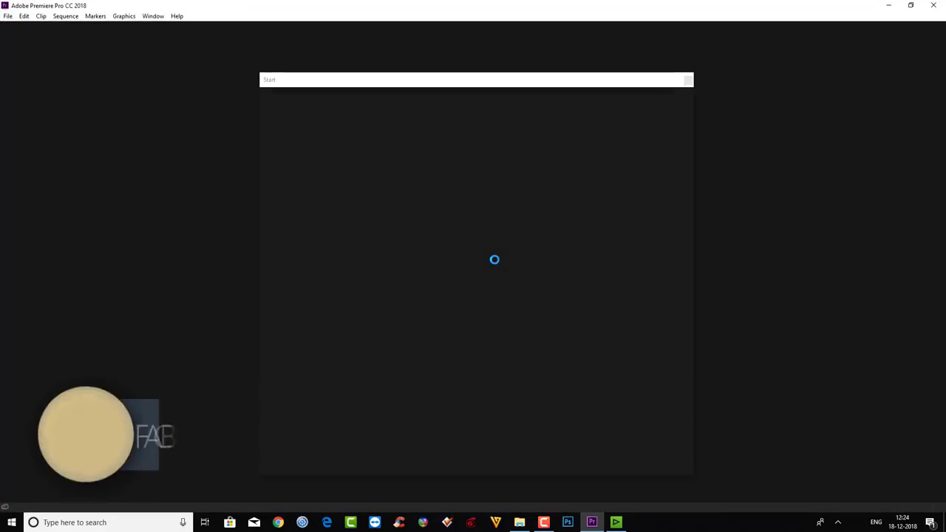
pyautogui.click(313, 236)
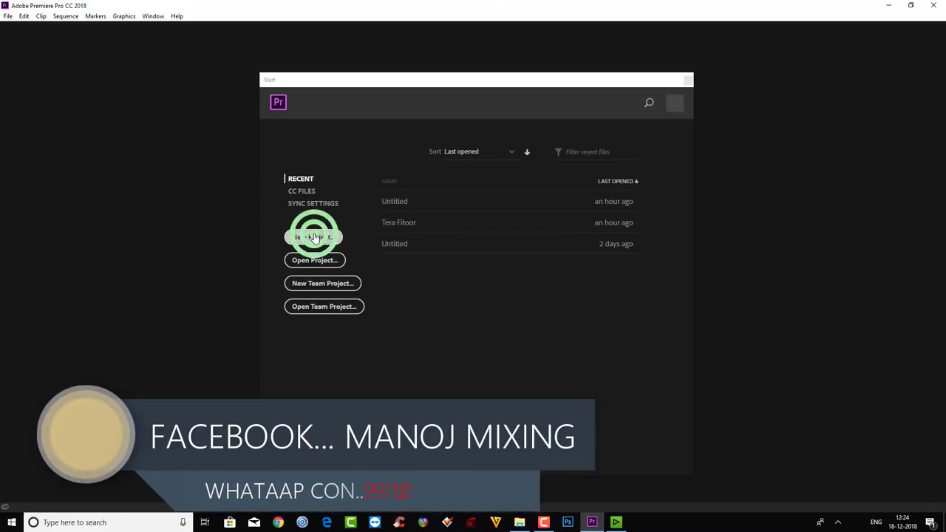
pyautogui.click(547, 408)
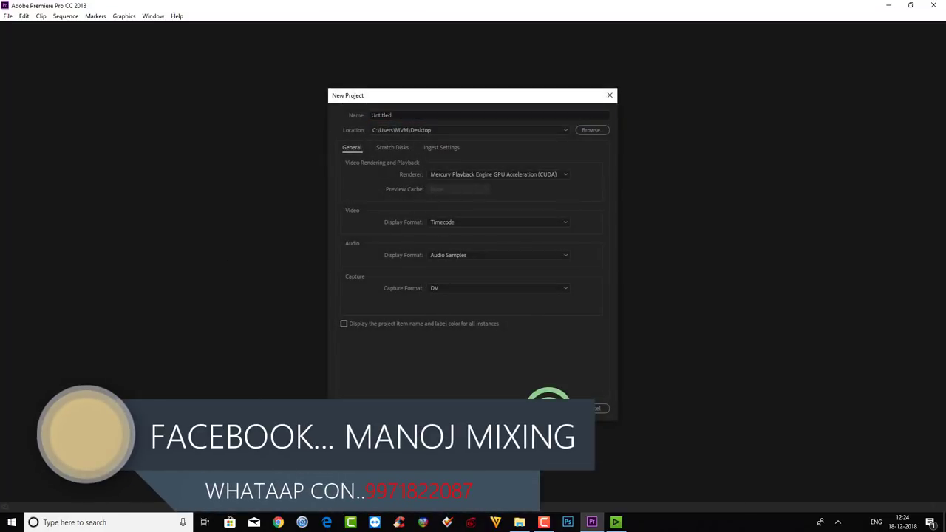
pyautogui.click(498, 271)
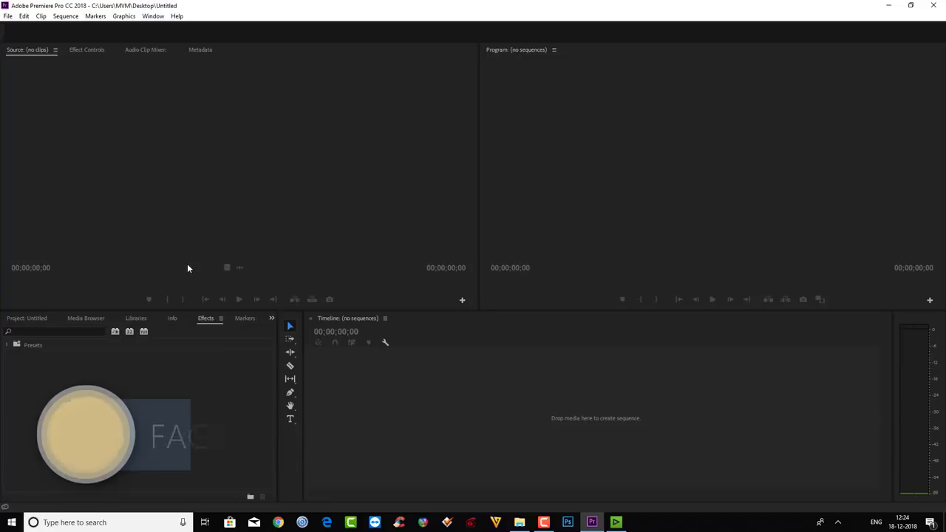
pyautogui.click(579, 194)
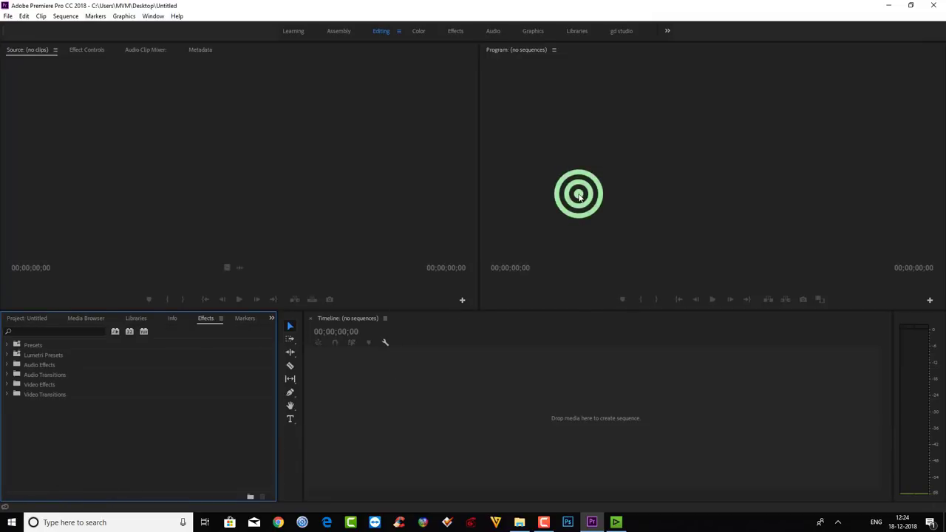
# - Look through the empty project's Project, Media Browser, Libraries, Info, Effects and Markers views
pyautogui.click(30, 318)
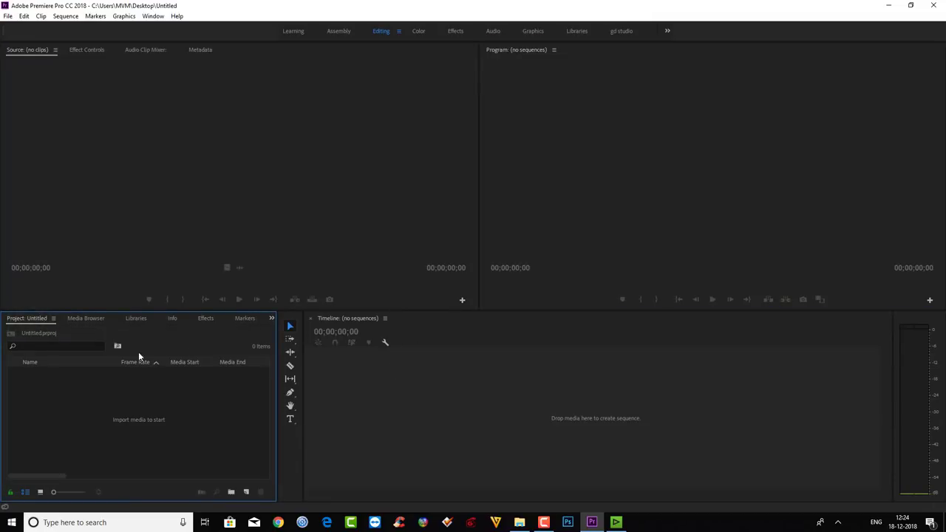
pyautogui.click(92, 320)
pyautogui.click(138, 319)
pyautogui.click(178, 318)
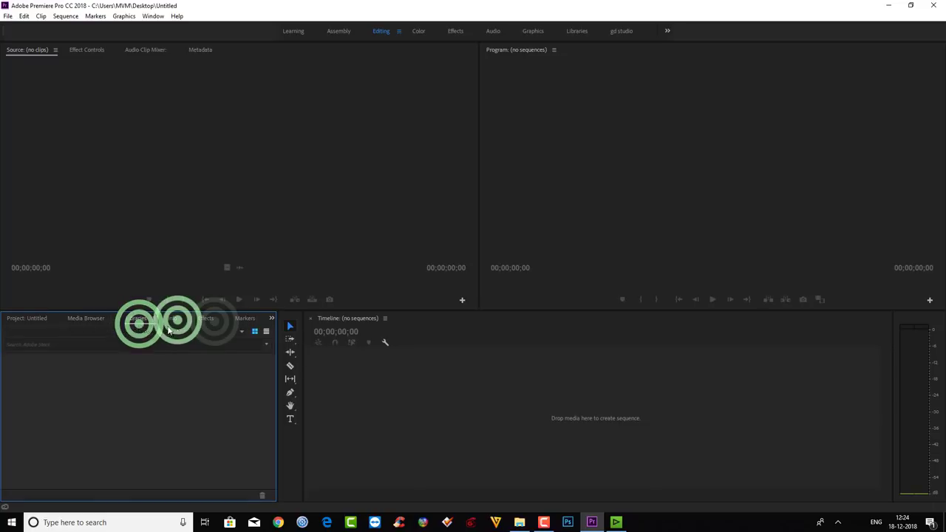
pyautogui.click(210, 320)
pyautogui.click(238, 319)
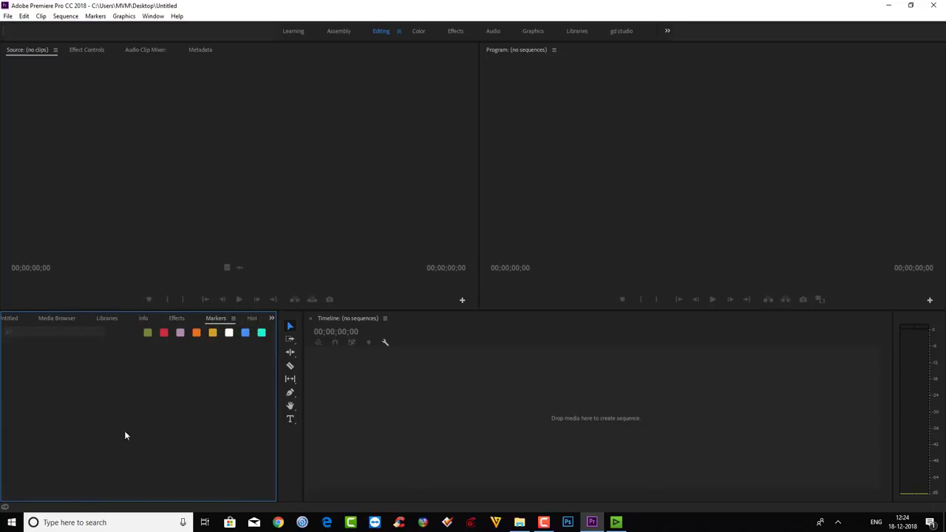
# - Close the 158XDPHH folder window to return to the desktop
pyautogui.click(78, 134)
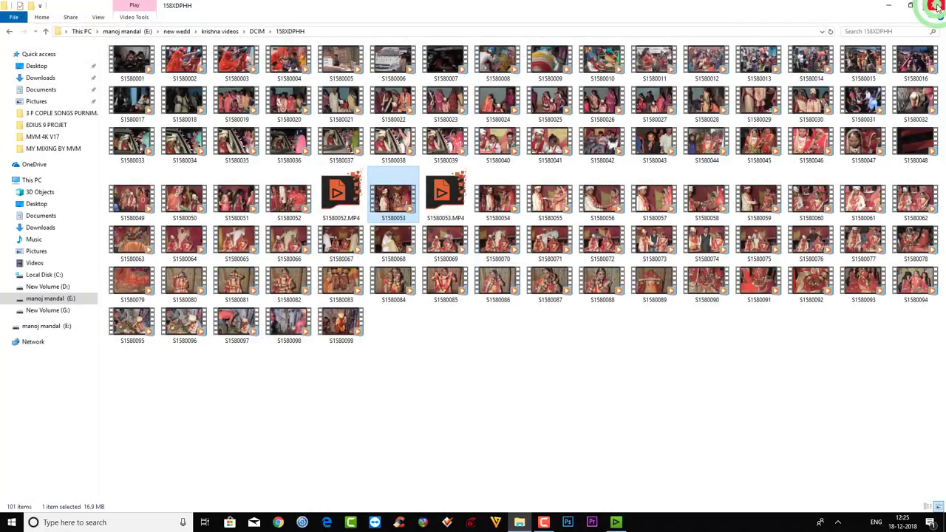
pyautogui.click(933, 6)
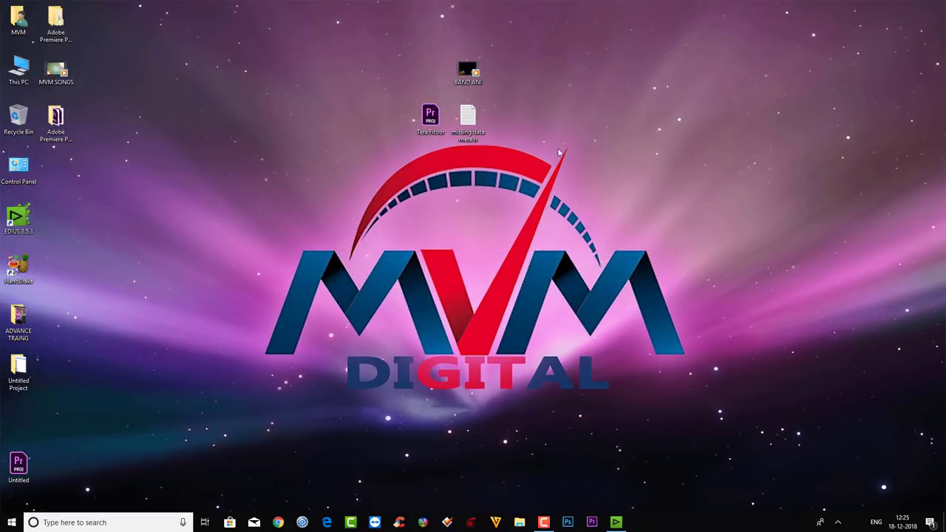